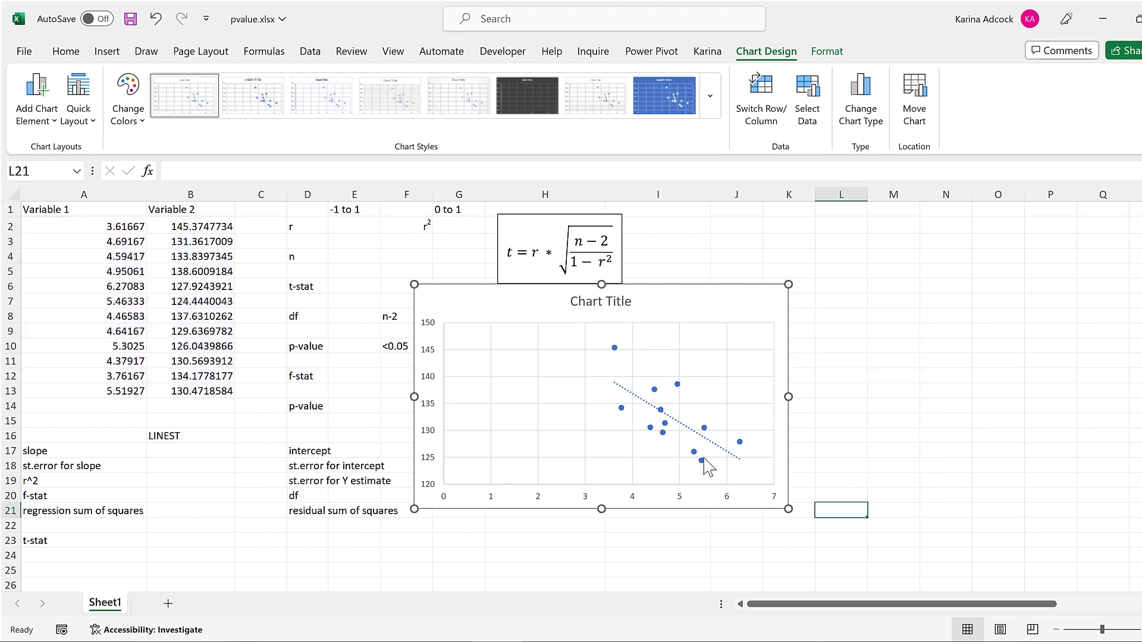
Step: Display the equation and R-squared value for the scatter chart's trendline
{"action": "double_click", "coordinate": [715, 447]}
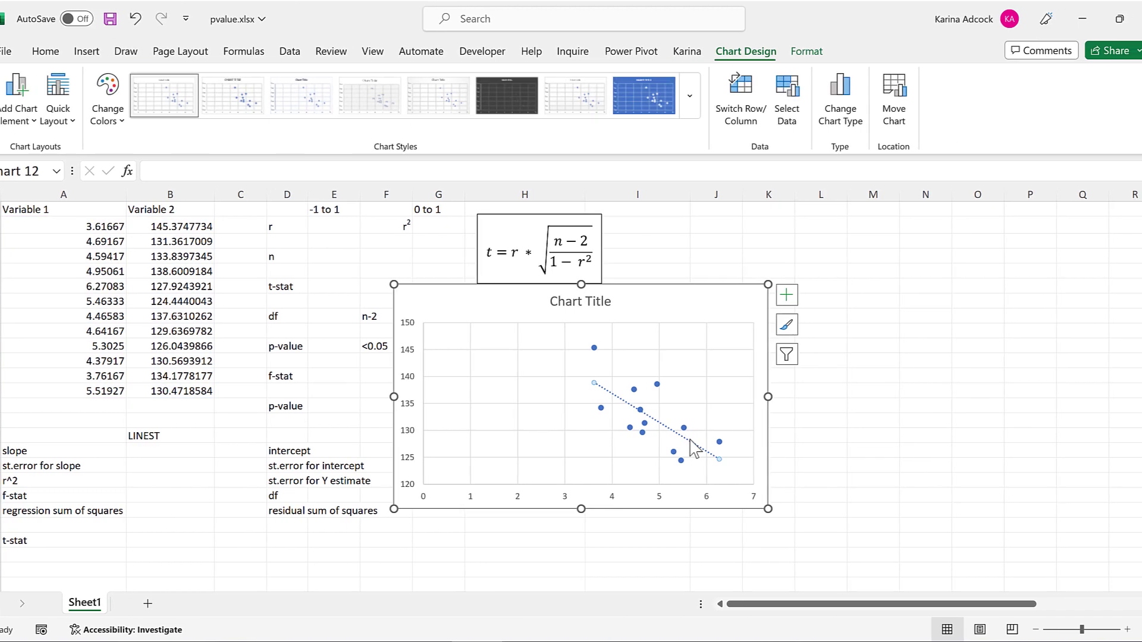
{"action": "scroll", "coordinate": [1054, 434], "scroll_direction": "down", "scroll_amount": 1}
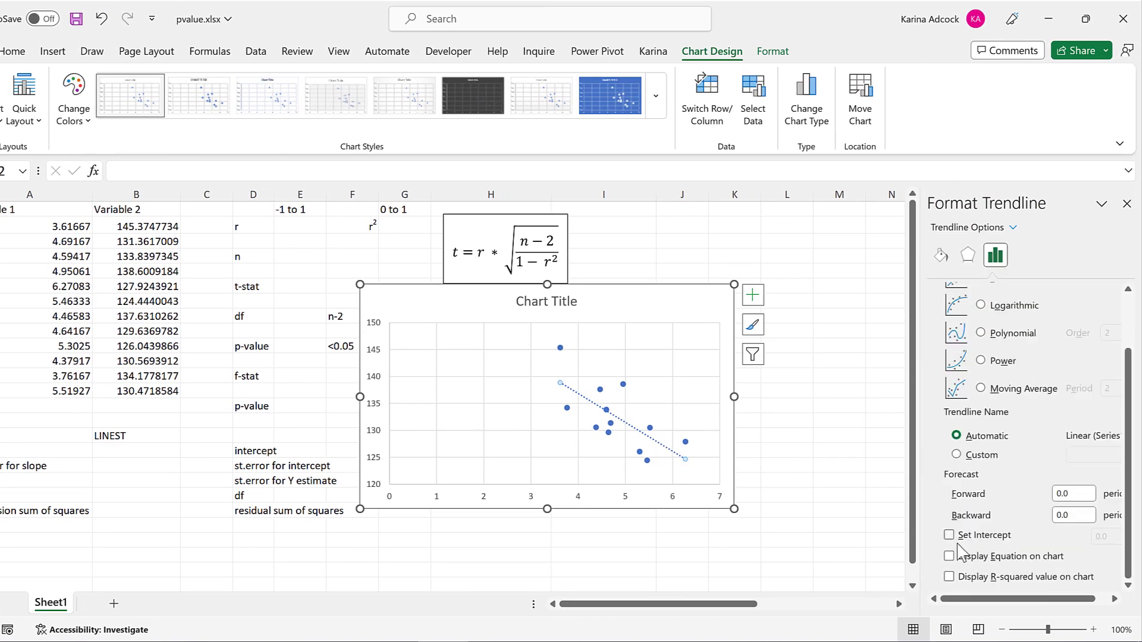
{"action": "left_click", "coordinate": [950, 557]}
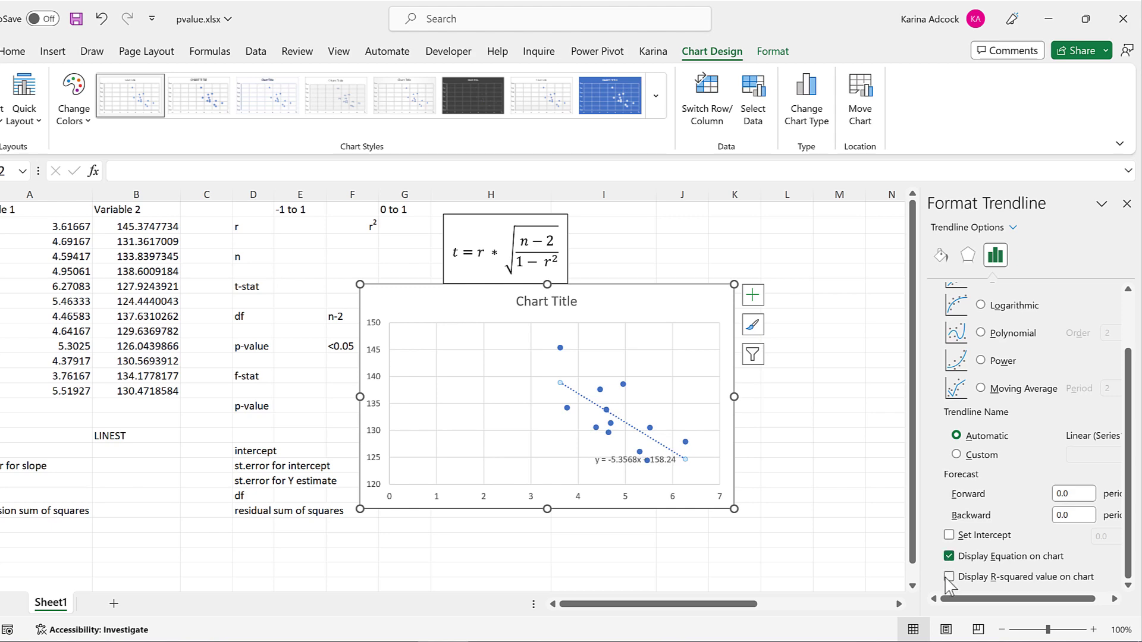
{"action": "left_click", "coordinate": [950, 578]}
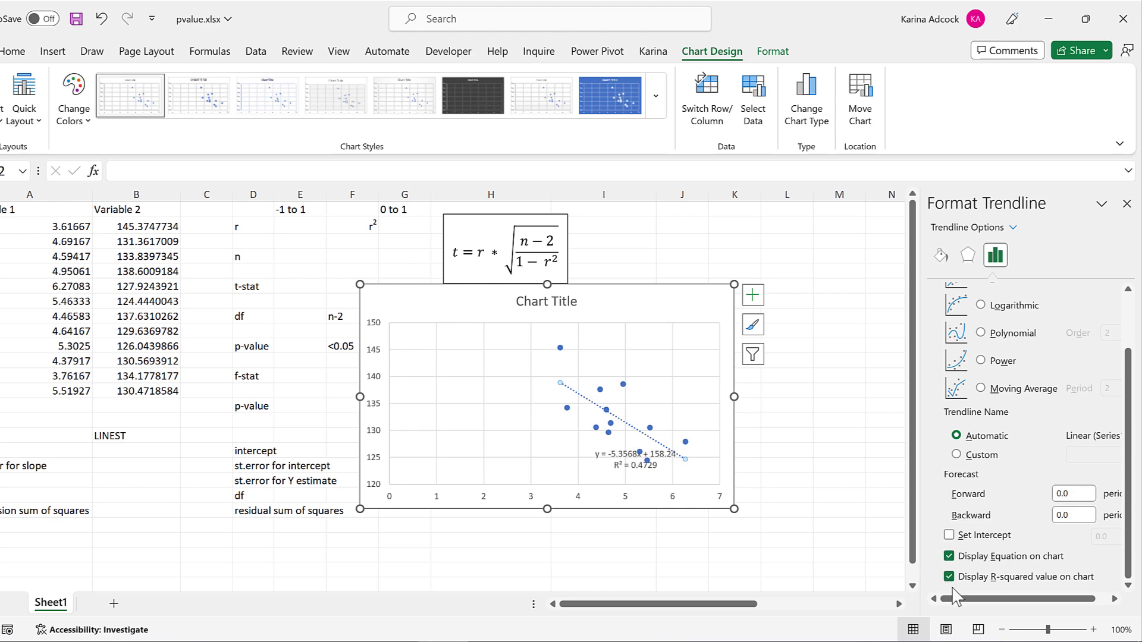
{"action": "left_click", "coordinate": [1127, 204]}
Step: Move the chart clear of the t and f formula boxes and place its trendline label near the top of the plot area
{"action": "left_click_drag", "start_coordinate": [681, 285], "coordinate": [327, 262]}
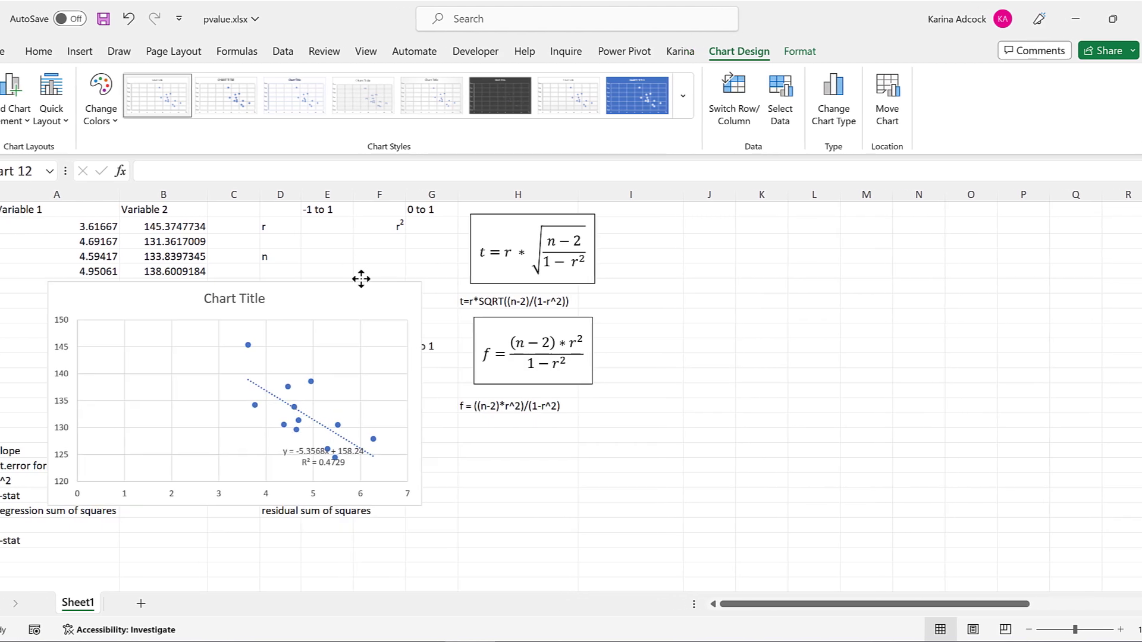
{"action": "left_click_drag", "start_coordinate": [338, 438], "coordinate": [349, 313]}
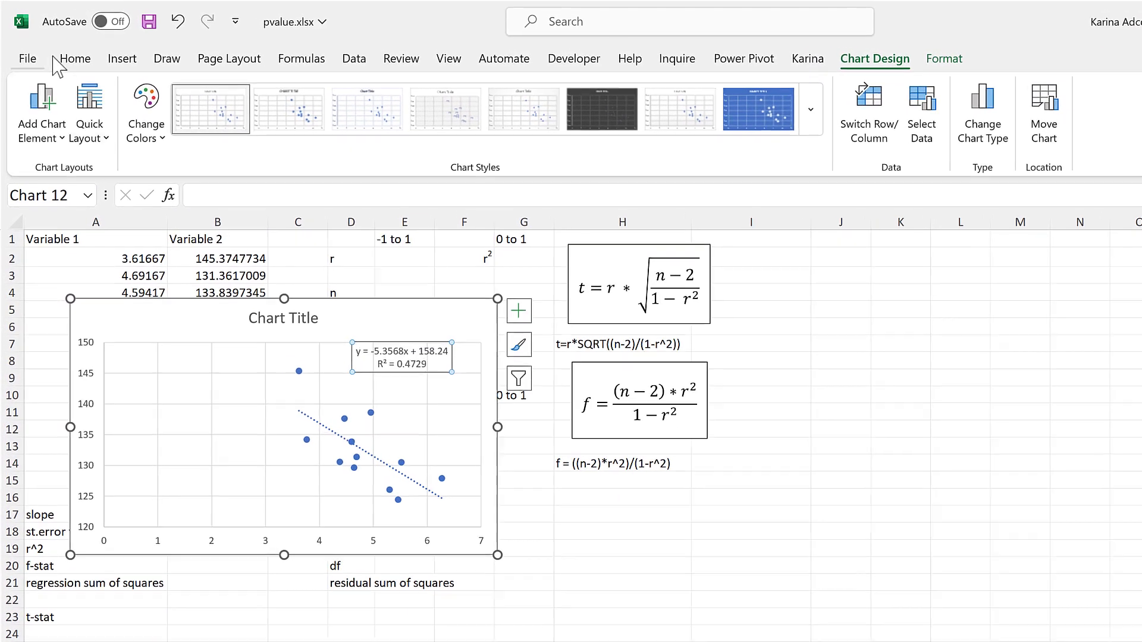
Step: Increase the font size of the trendline equation and R-squared label to 14
{"action": "left_click", "coordinate": [66, 51]}
{"action": "left_click", "coordinate": [303, 97]}
{"action": "left_click", "coordinate": [303, 97]}
{"action": "left_click", "coordinate": [303, 97]}
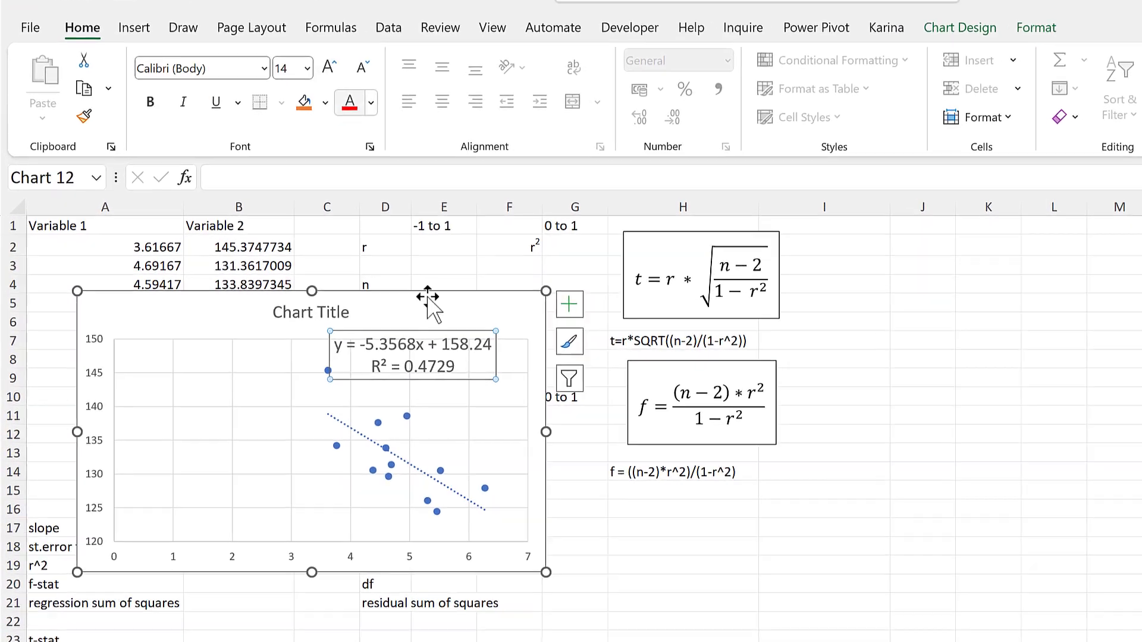
{"action": "left_click", "coordinate": [372, 452]}
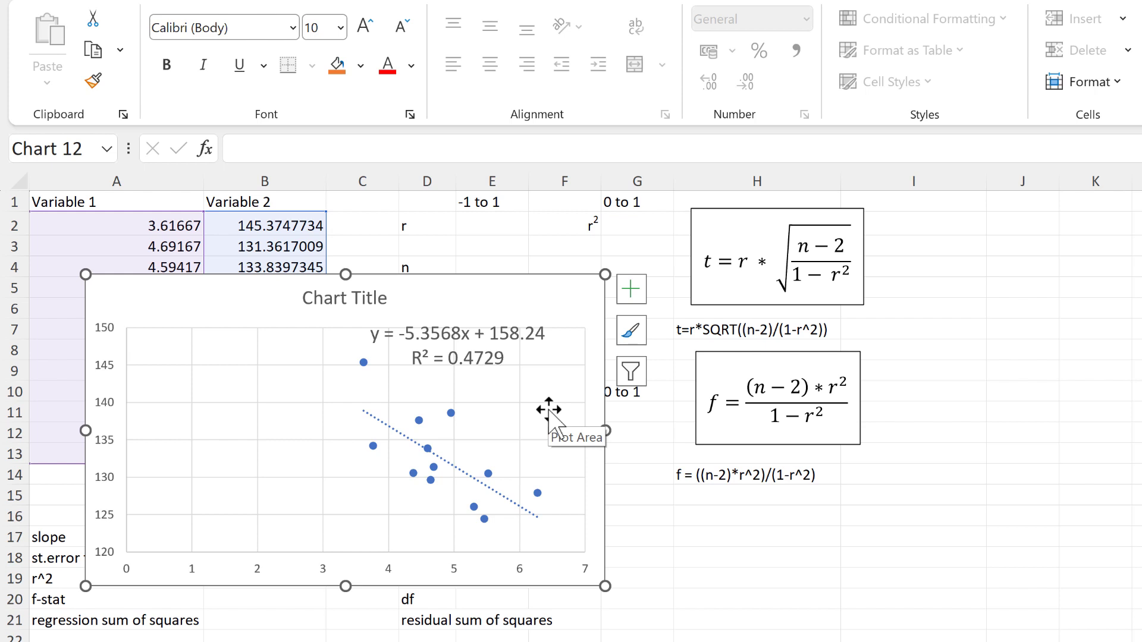
Step: Move the chart below the Variable 1 and Variable 2 data so its upper edge sits at about row 16
{"action": "left_click", "coordinate": [147, 178]}
{"action": "left_click", "coordinate": [259, 179]}
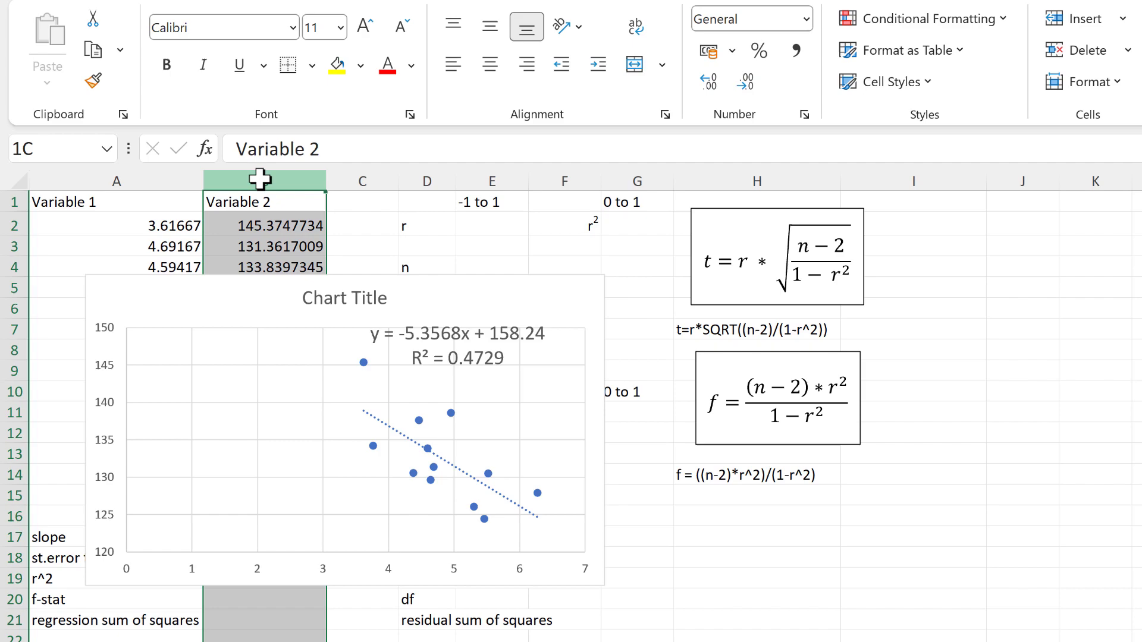
{"action": "left_click", "coordinate": [258, 293]}
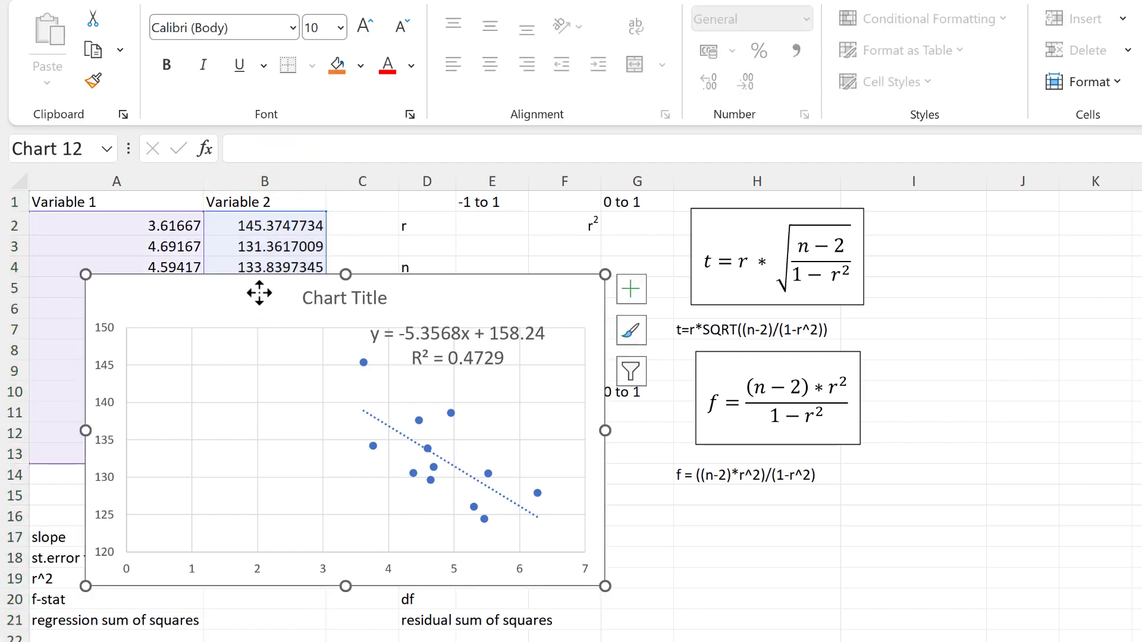
{"action": "left_click_drag", "start_coordinate": [255, 286], "coordinate": [207, 519]}
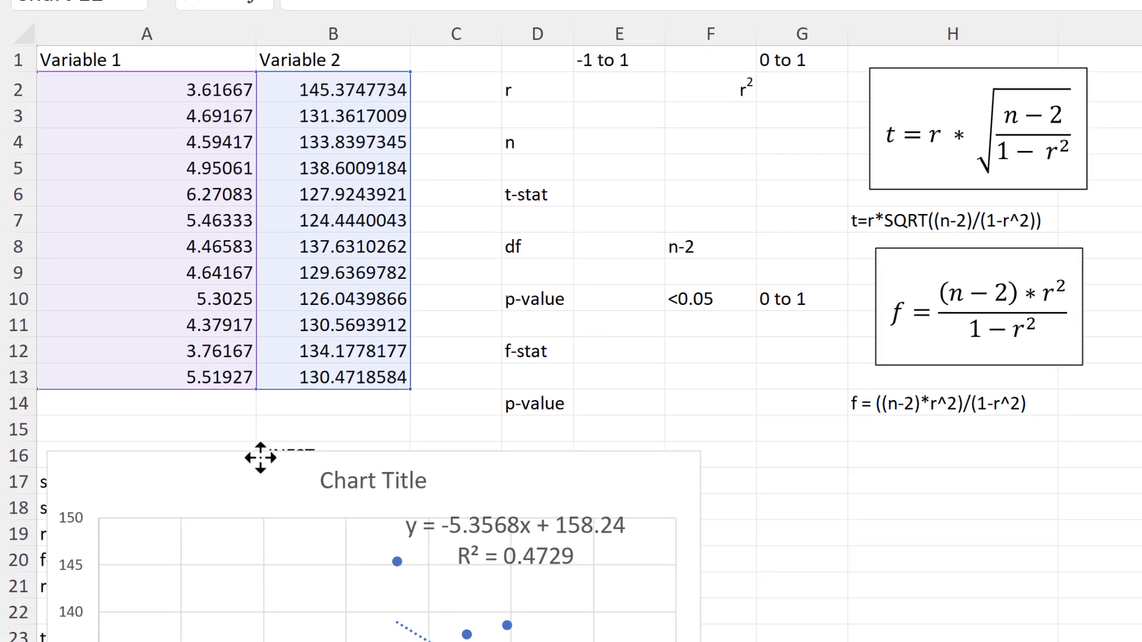
{"action": "left_click_drag", "start_coordinate": [260, 457], "coordinate": [258, 449]}
Step: Calculate the correlation coefficient r in E2 with CORREL, using A2:A13 and B2:B13 as the two arrays
{"action": "left_click", "coordinate": [616, 90]}
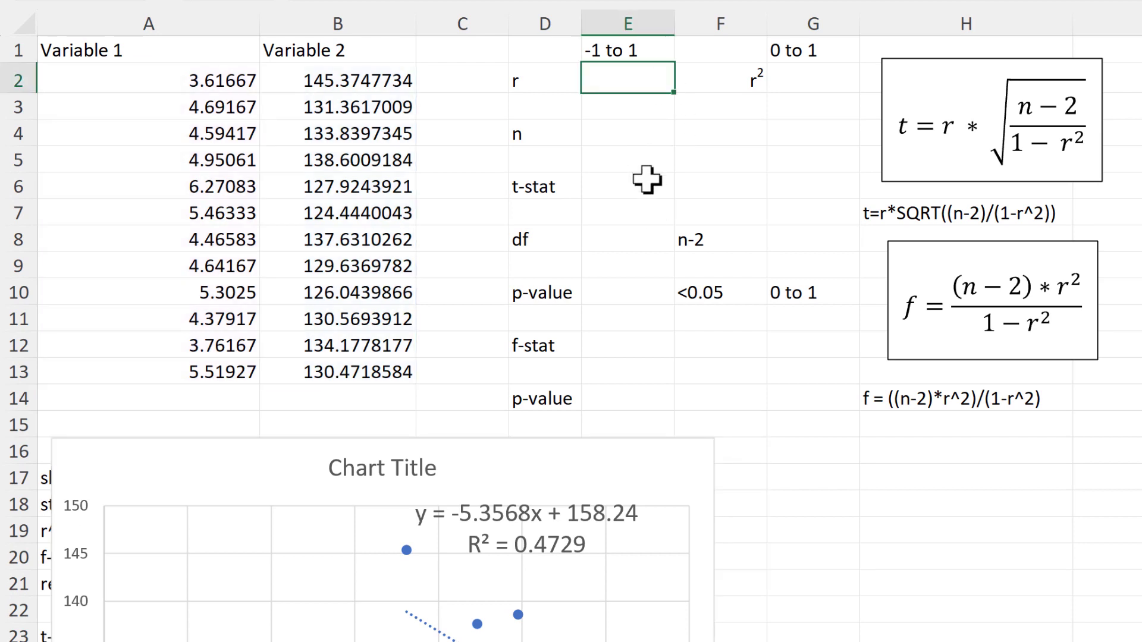
{"action": "type", "text": "=corr"}
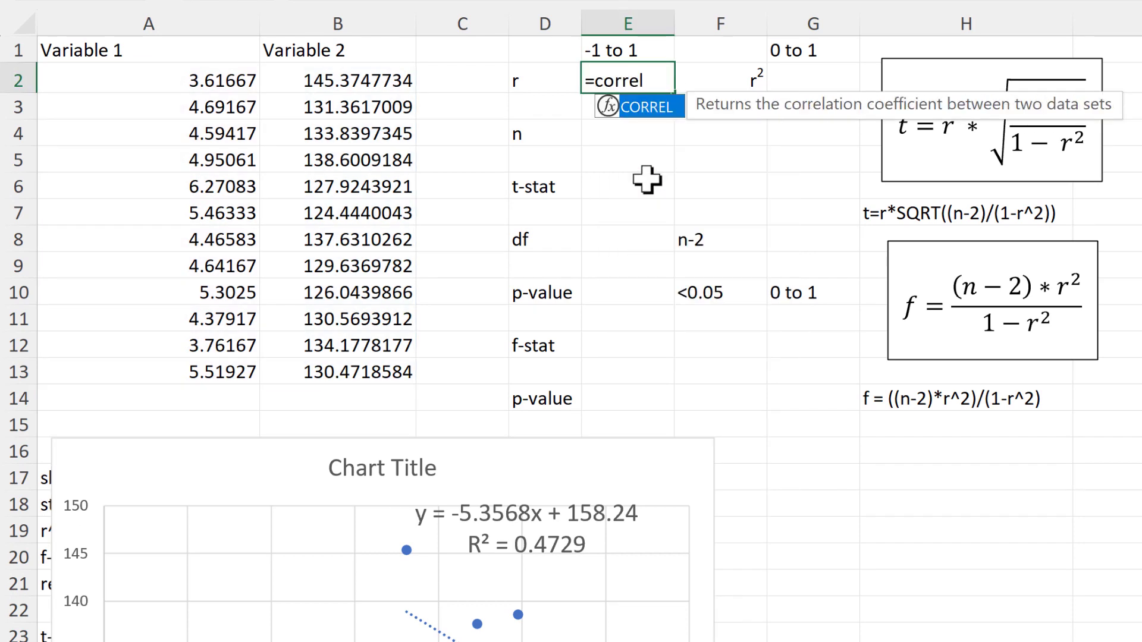
{"action": "type", "text": "el"}
{"action": "key", "text": "Tab"}
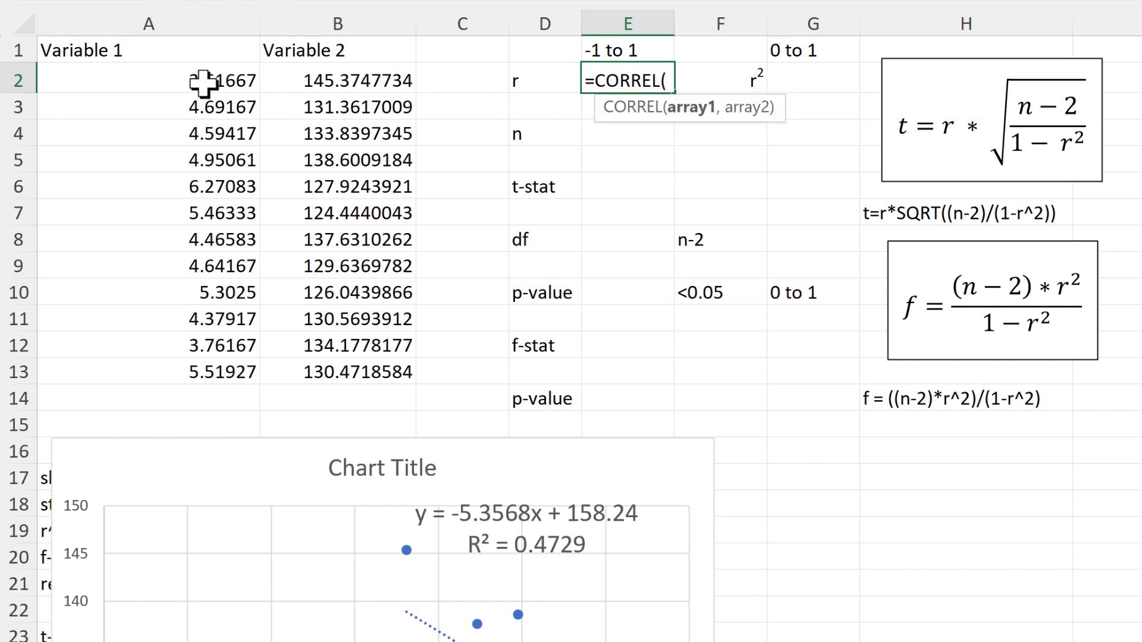
{"action": "left_click_drag", "start_coordinate": [204, 77], "coordinate": [239, 370]}
{"action": "type", "text": ","}
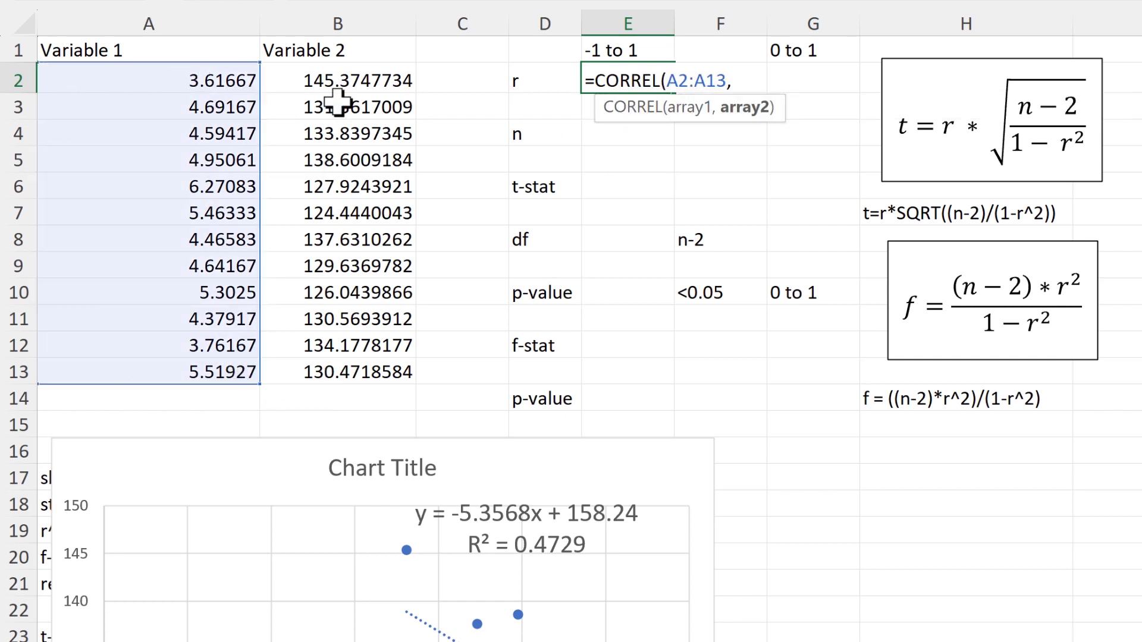
{"action": "left_click", "coordinate": [280, 81]}
{"action": "left_click_drag", "start_coordinate": [344, 177], "coordinate": [342, 378]}
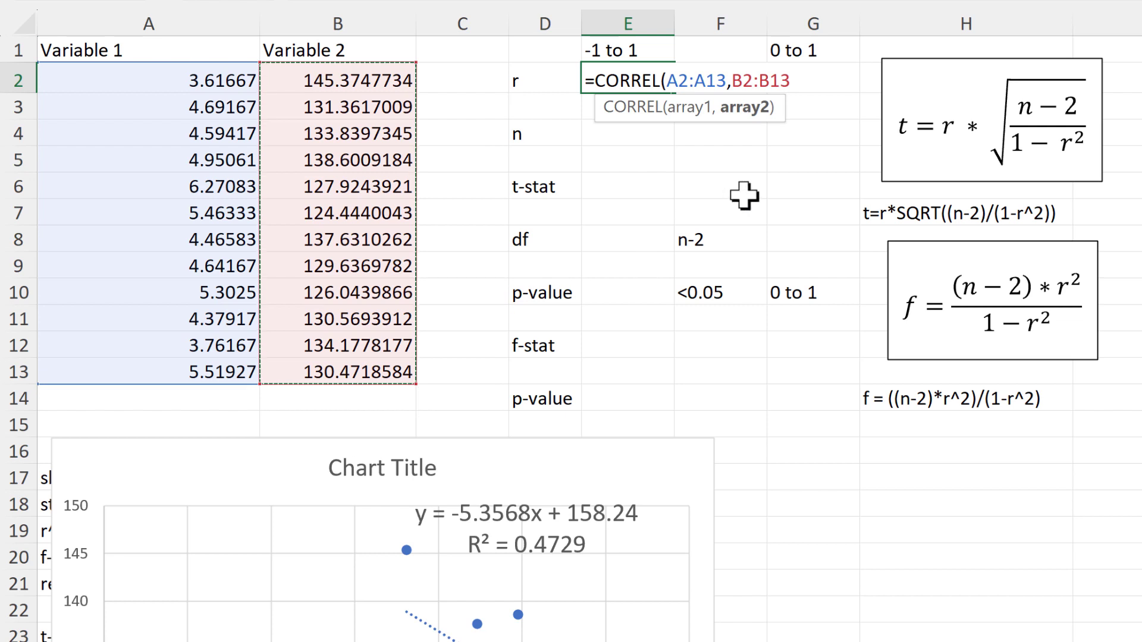
{"action": "key", "text": "Return"}
Step: Calculate r squared in G2 with the formula =E2^2
{"action": "left_click", "coordinate": [798, 84]}
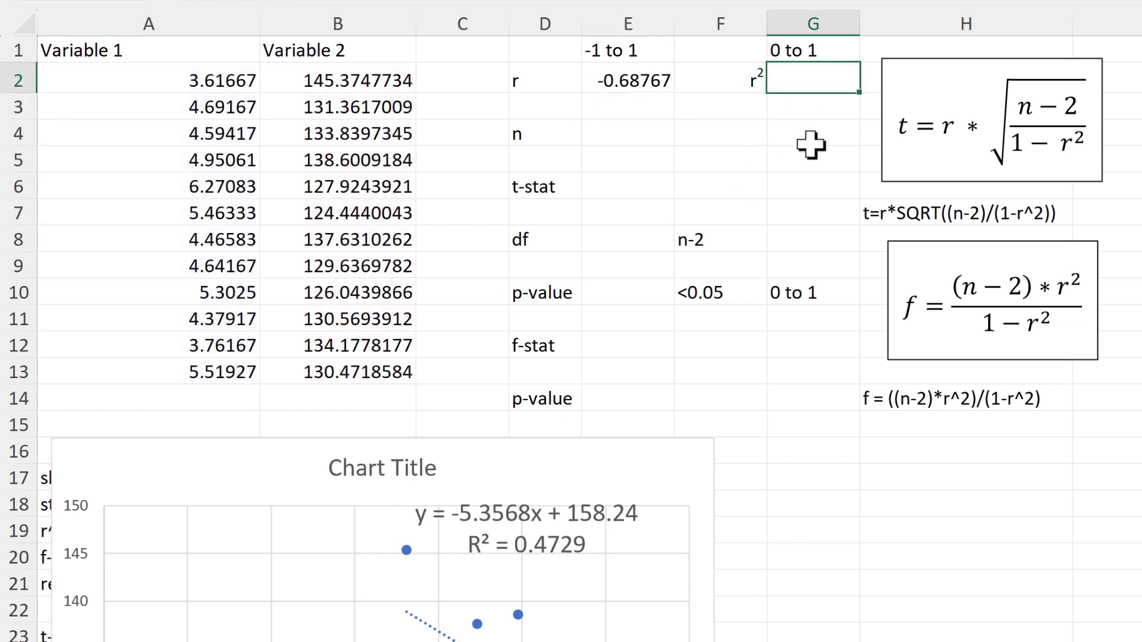
{"action": "type", "text": "="}
{"action": "left_click", "coordinate": [650, 75]}
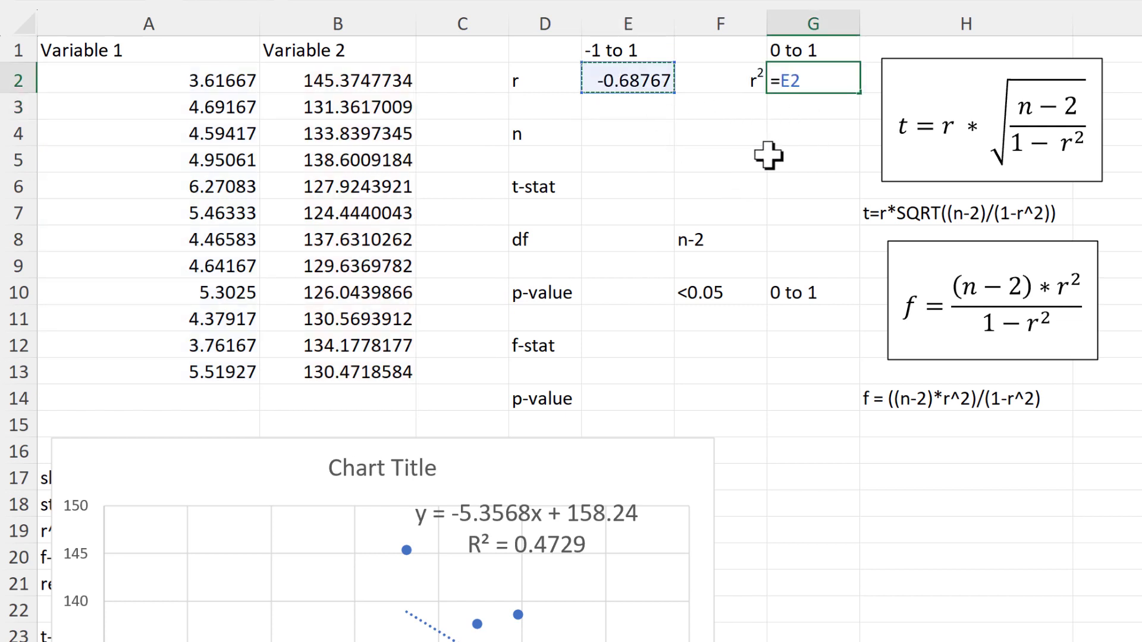
{"action": "type", "text": "^2"}
{"action": "key", "text": "Return"}
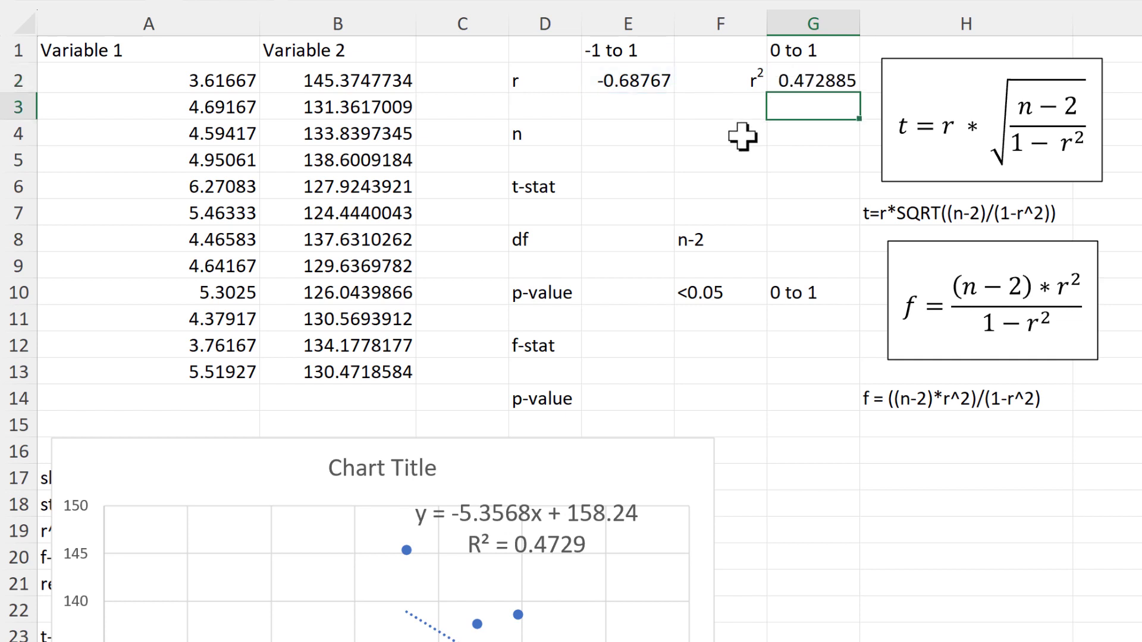
{"action": "left_click", "coordinate": [798, 82]}
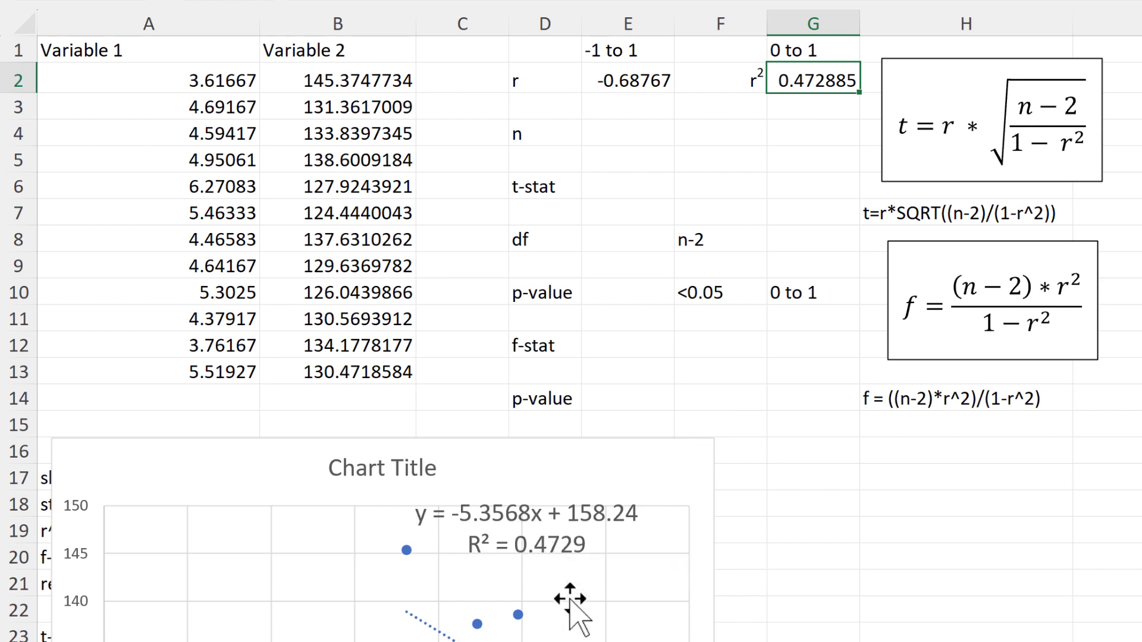
{"action": "left_click", "coordinate": [613, 52]}
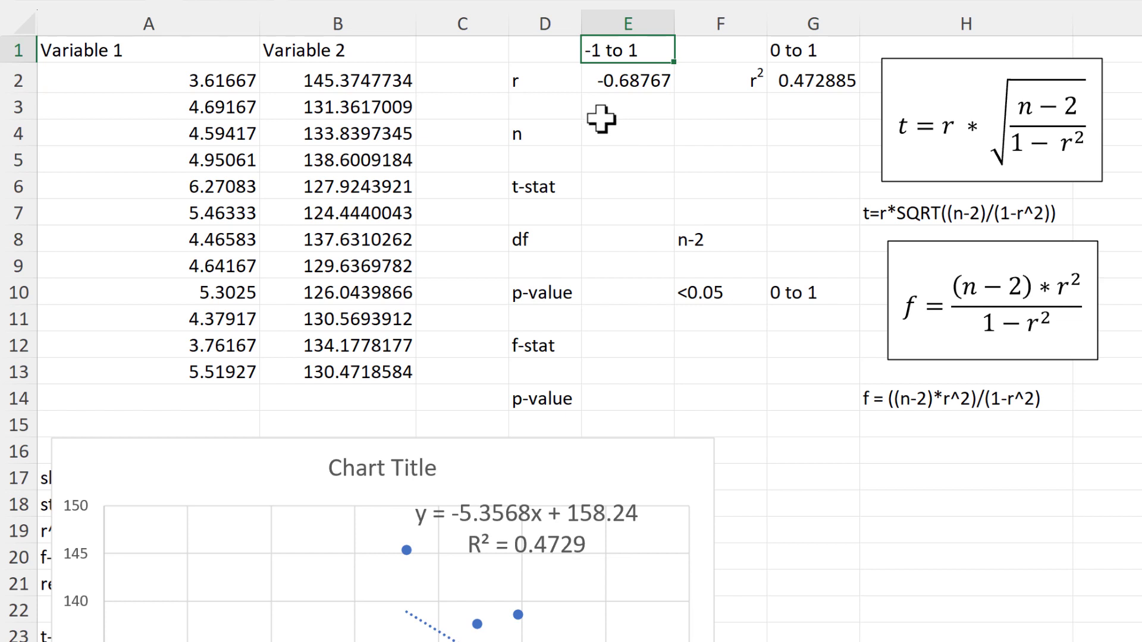
{"action": "left_click", "coordinate": [821, 49]}
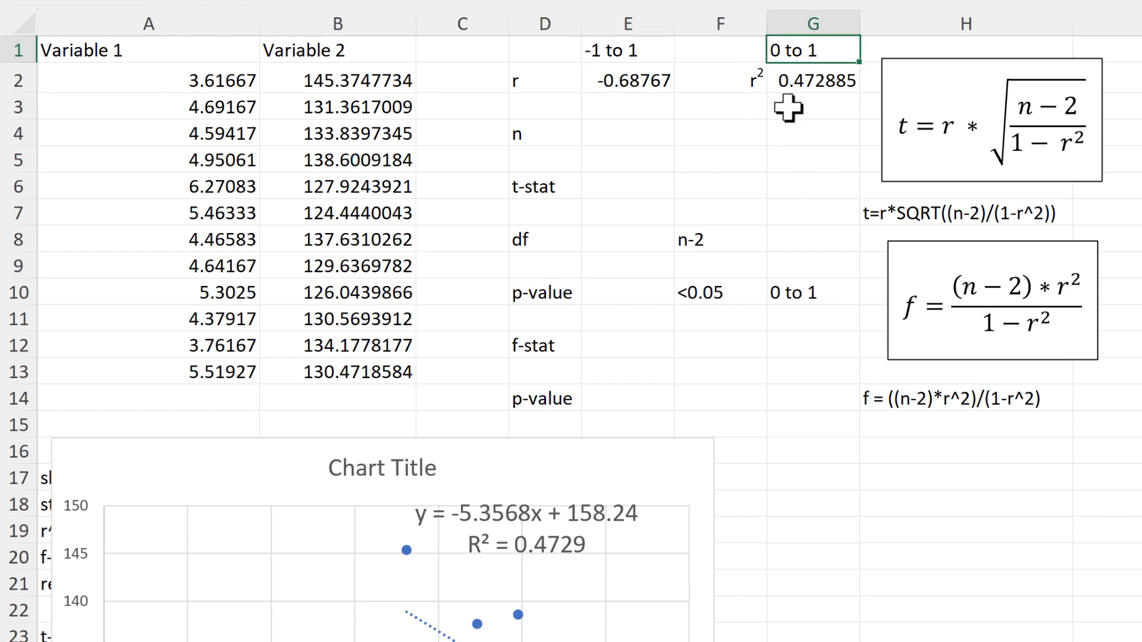
{"action": "left_click", "coordinate": [815, 132]}
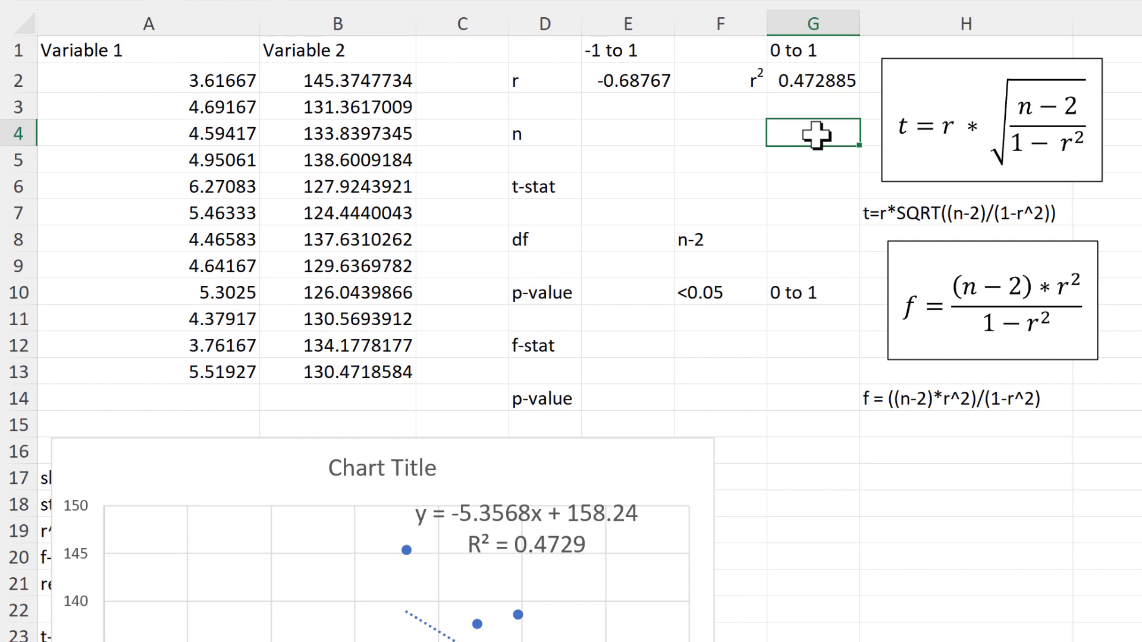
Step: Calculate the sample size n in E4 by applying COUNT to B2:B13
{"action": "left_click", "coordinate": [602, 128]}
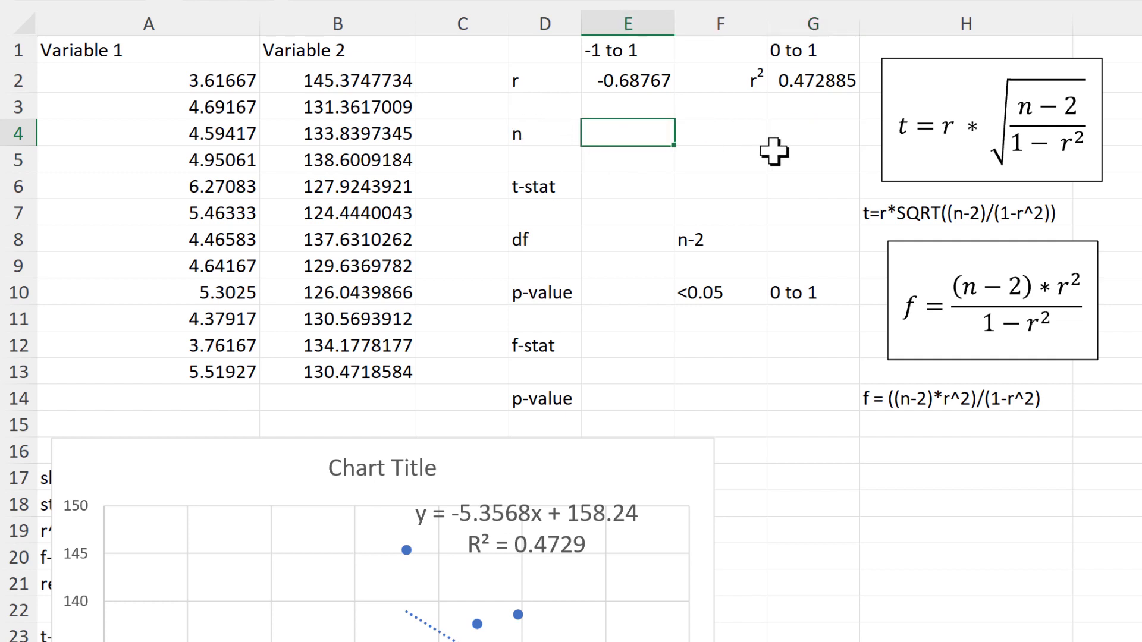
{"action": "type", "text": "=count("}
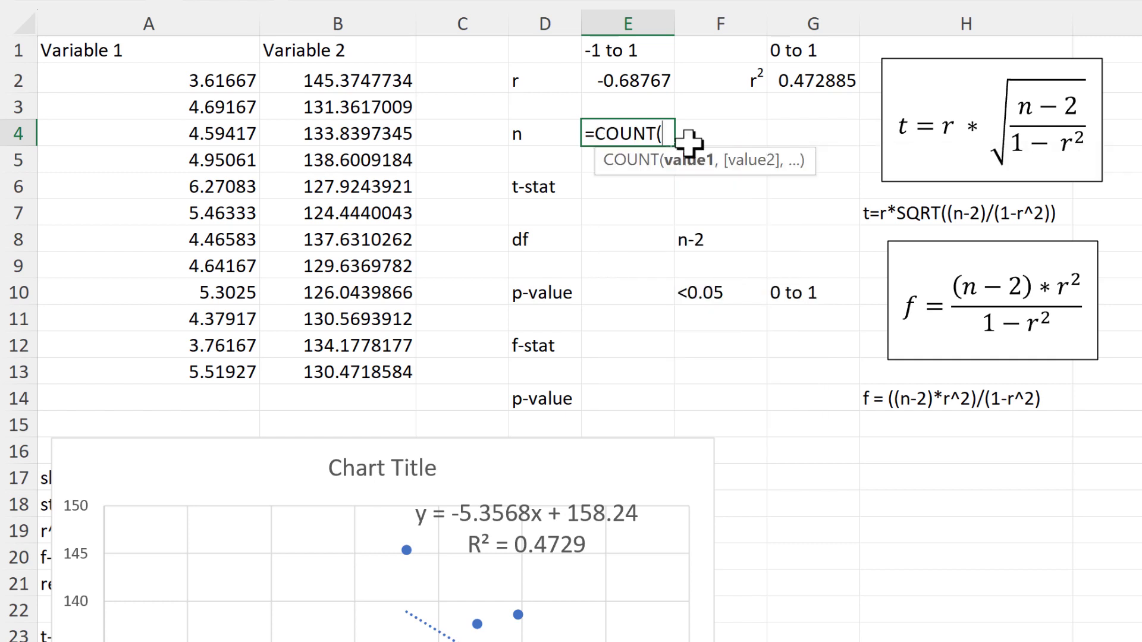
{"action": "left_click_drag", "start_coordinate": [364, 77], "coordinate": [384, 373]}
{"action": "key", "text": "Return"}
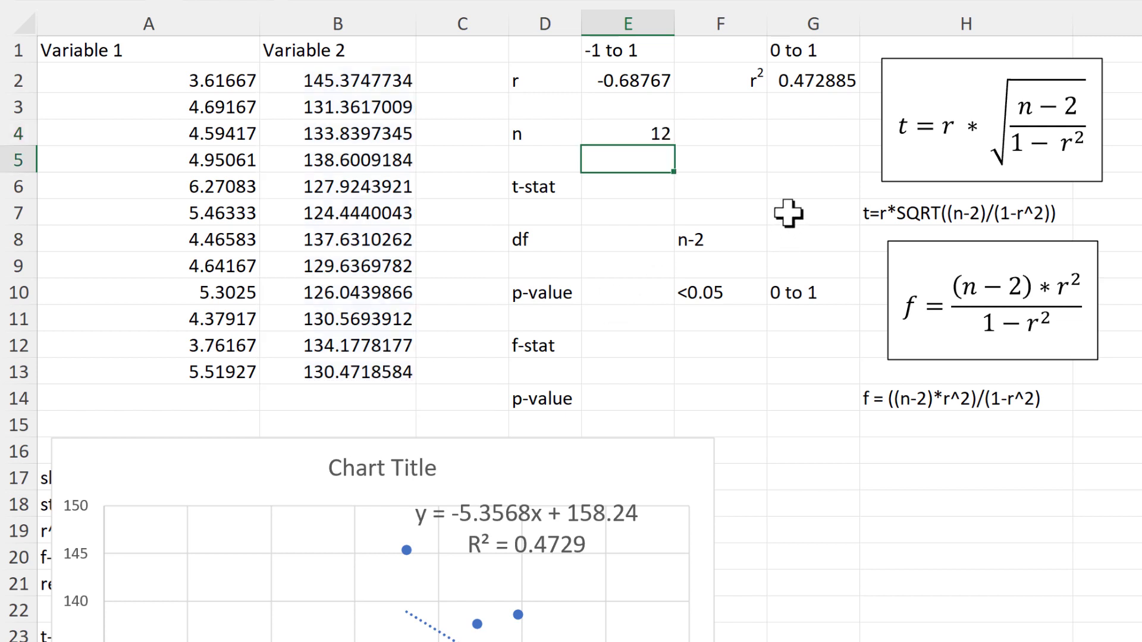
{"action": "left_click", "coordinate": [635, 136]}
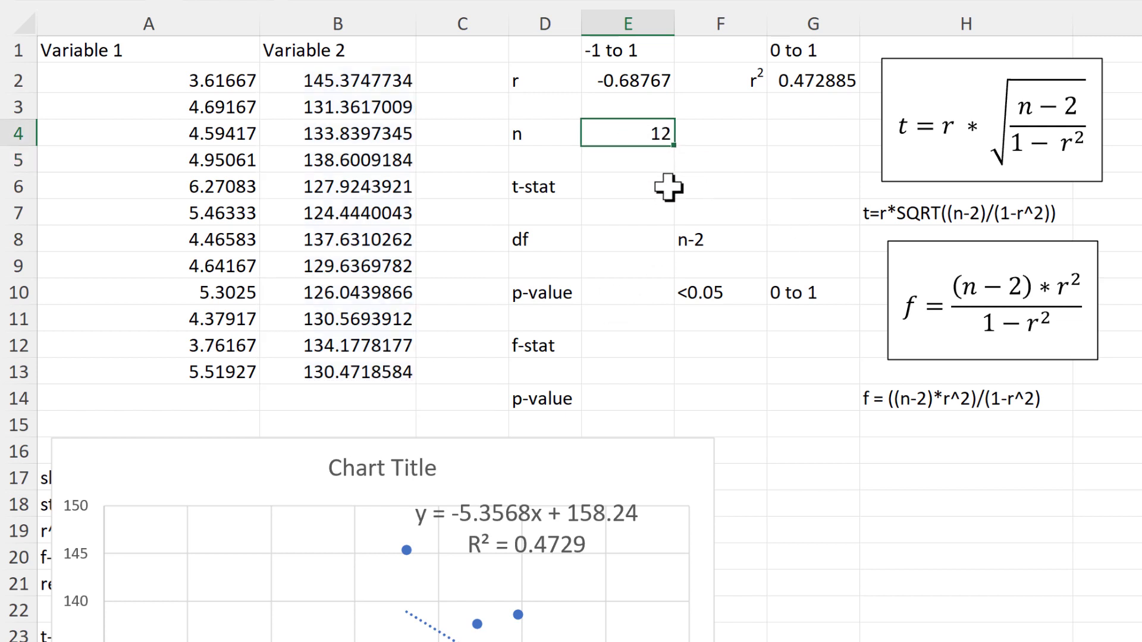
Step: Begin the t-statistic formula in E6 as =E2*SQRT(()/()), leaving the numerator and denominator brackets empty
{"action": "left_click", "coordinate": [639, 189]}
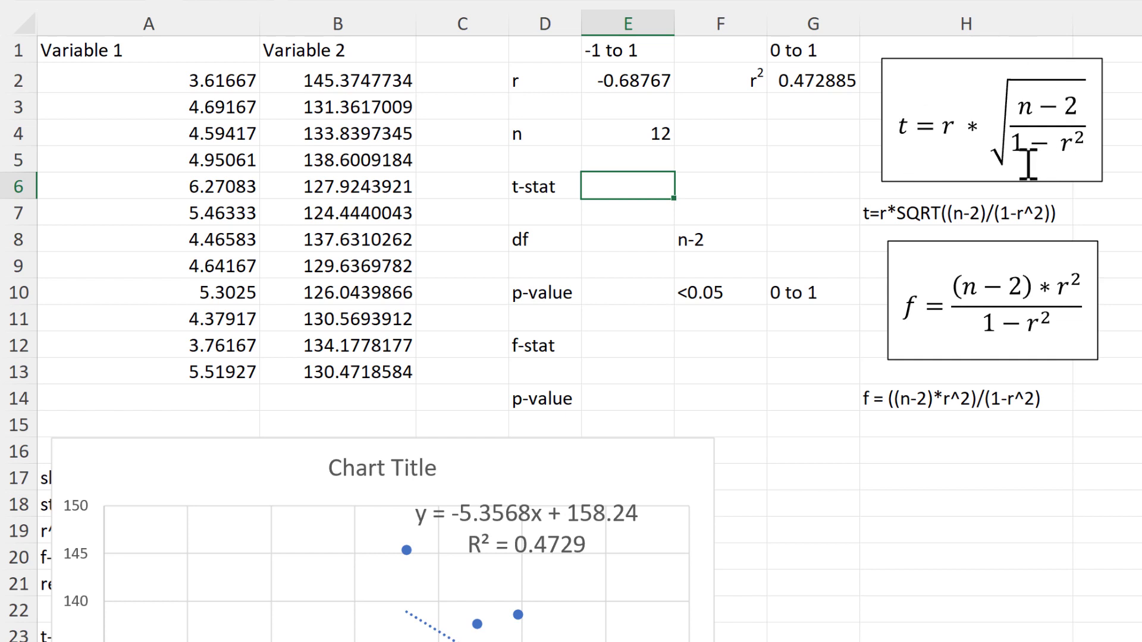
{"action": "left_click", "coordinate": [985, 218]}
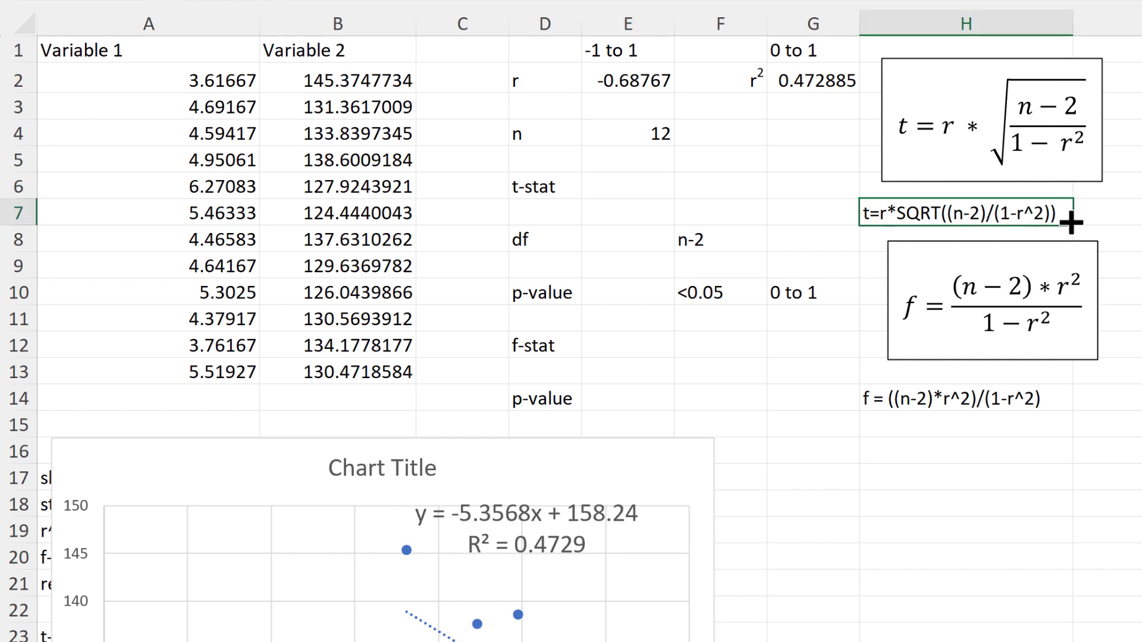
{"action": "left_click", "coordinate": [654, 187]}
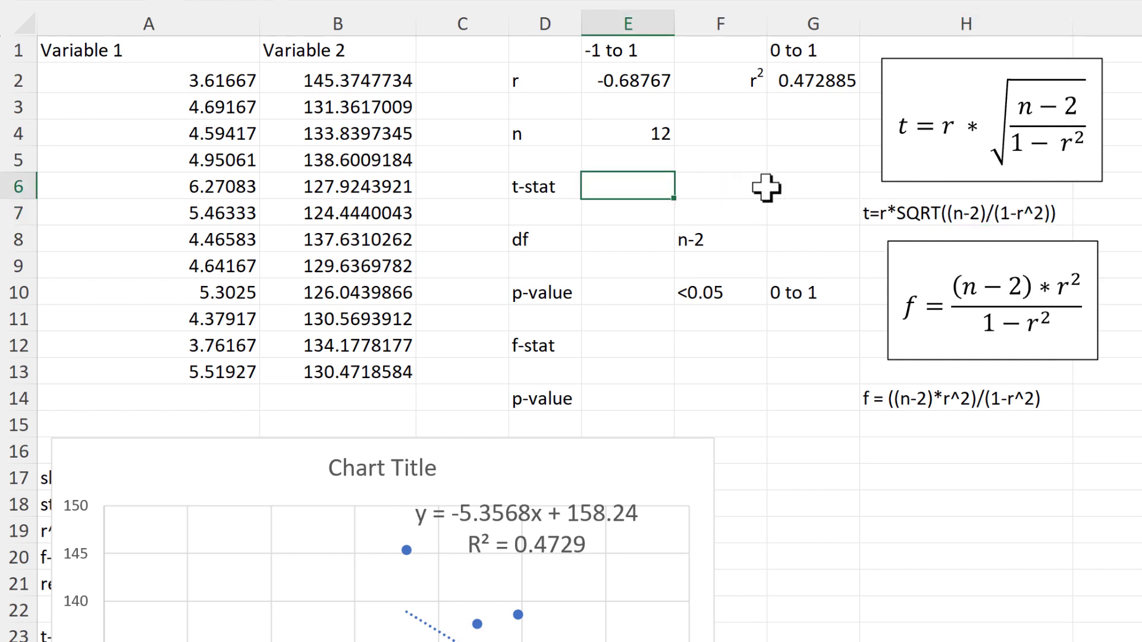
{"action": "type", "text": "="}
{"action": "left_click", "coordinate": [596, 73]}
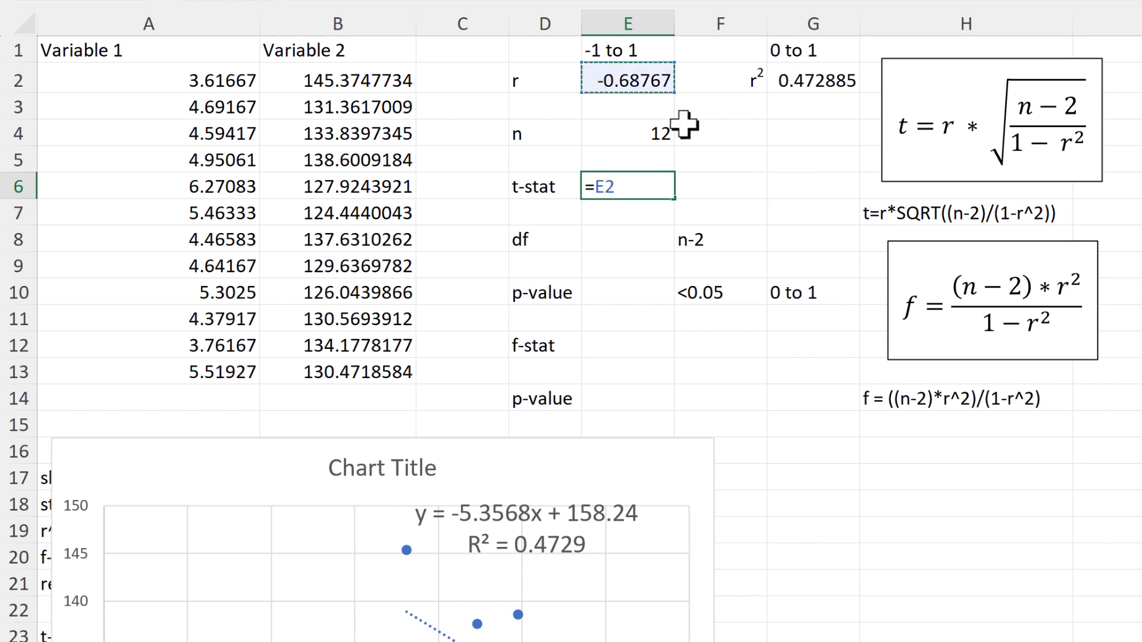
{"action": "type", "text": "*sqrt"}
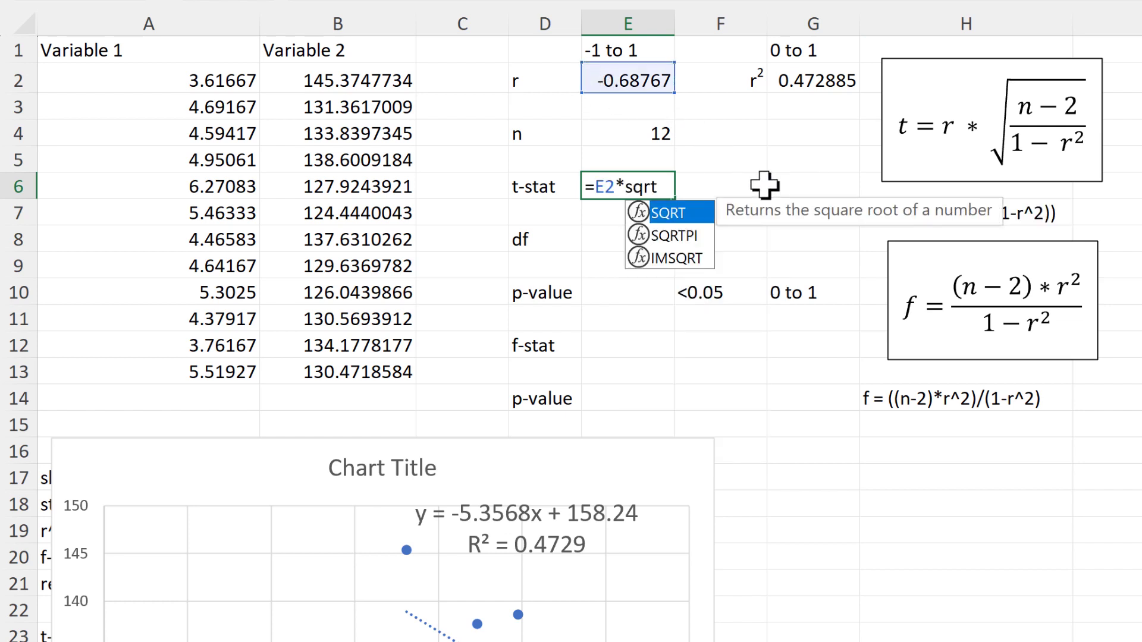
{"action": "key", "text": "Tab"}
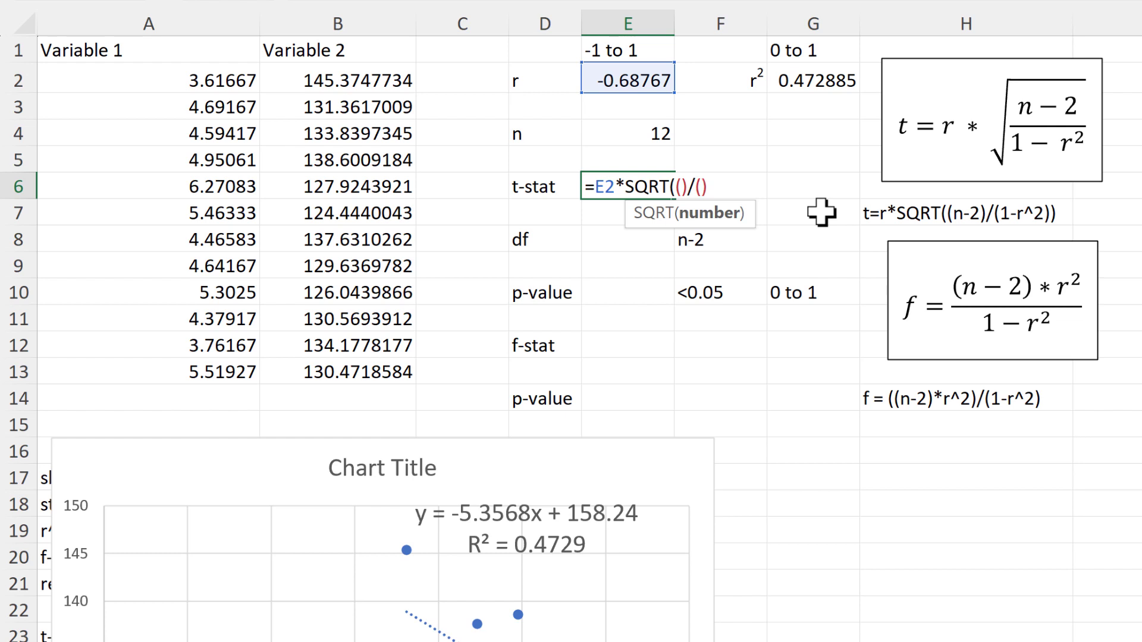
{"action": "type", "text": ")"}
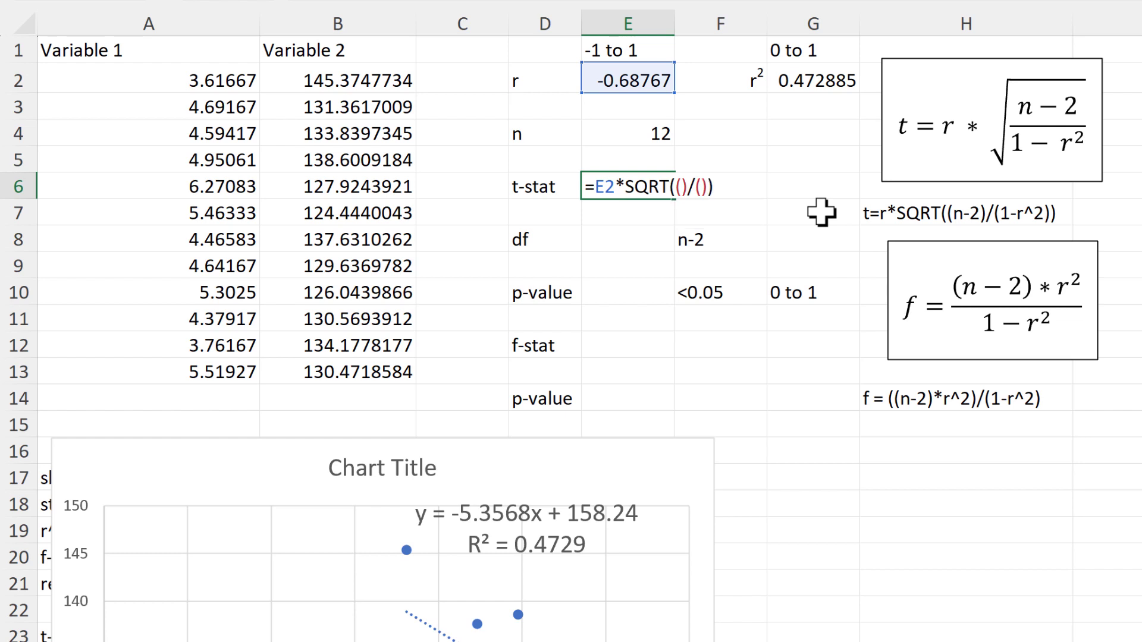
Step: Complete the t-statistic formula in E6 with E4-2 as the numerator and 1-E2^2 as the denominator inside SQRT
{"action": "left_click", "coordinate": [681, 186]}
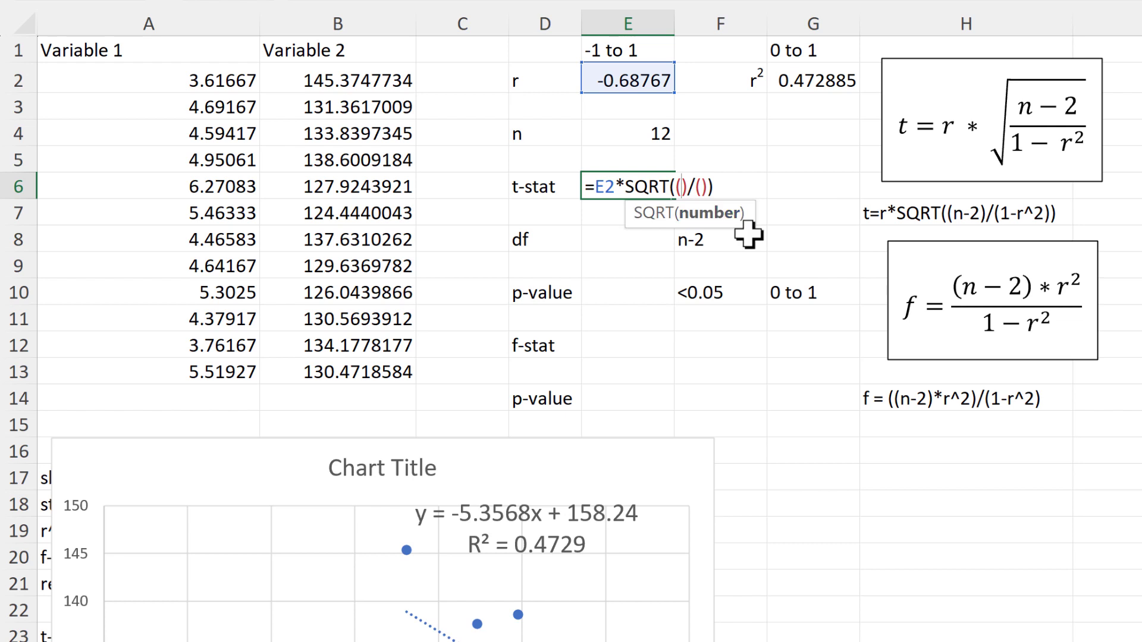
{"action": "left_click", "coordinate": [627, 133]}
{"action": "type", "text": "-2"}
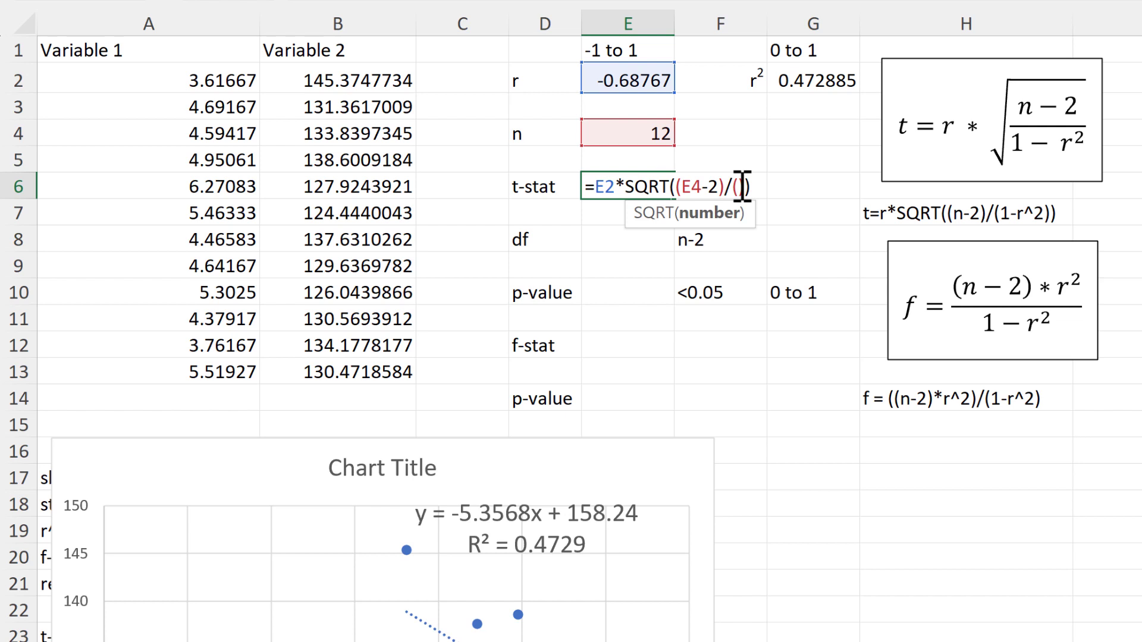
{"action": "left_click", "coordinate": [740, 186]}
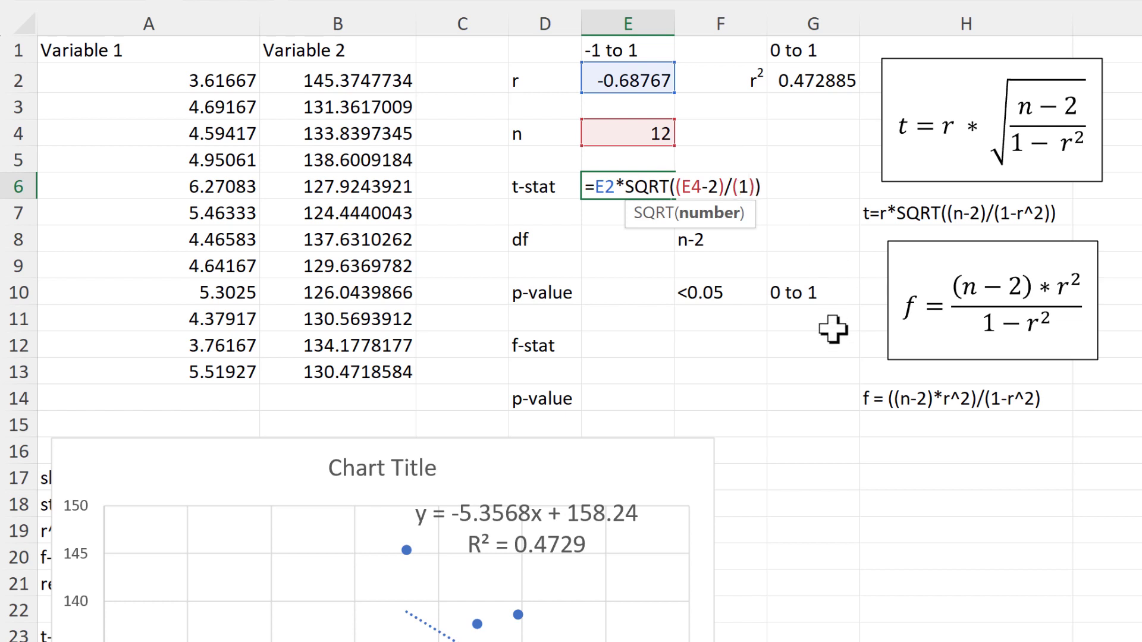
{"action": "left_click", "coordinate": [627, 79]}
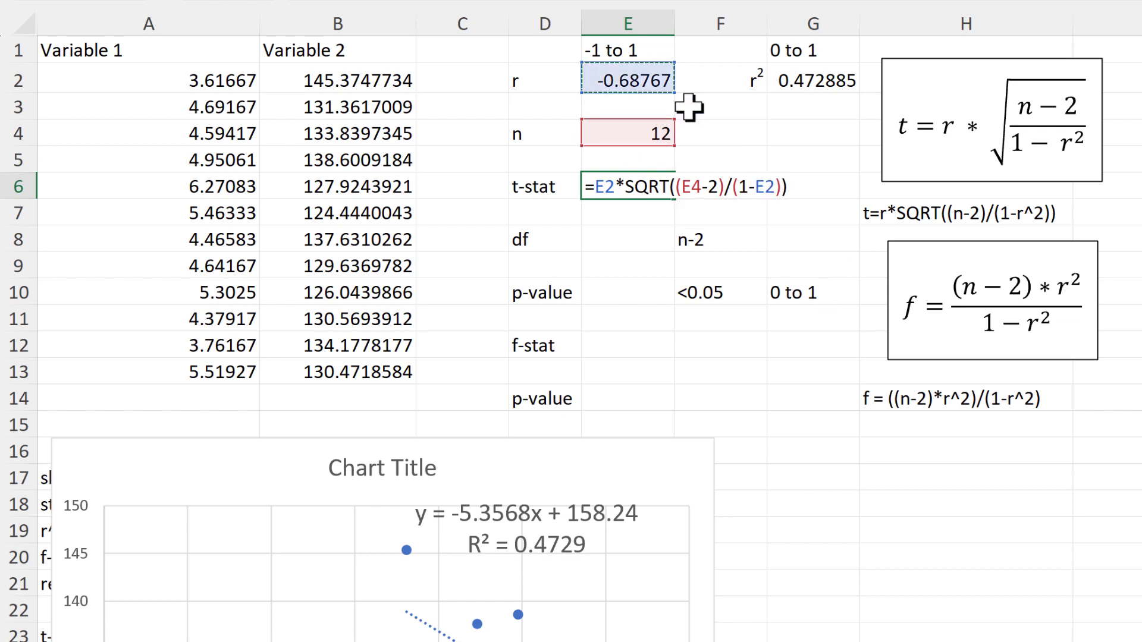
{"action": "type", "text": "^2"}
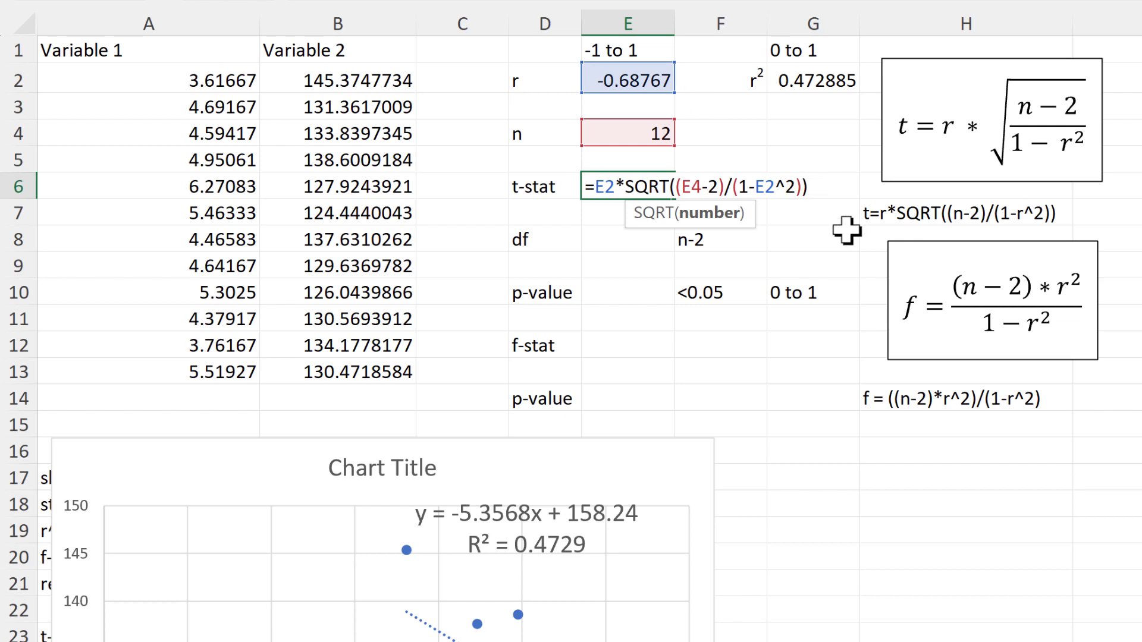
{"action": "key", "text": "Return"}
{"action": "key", "text": "Up"}
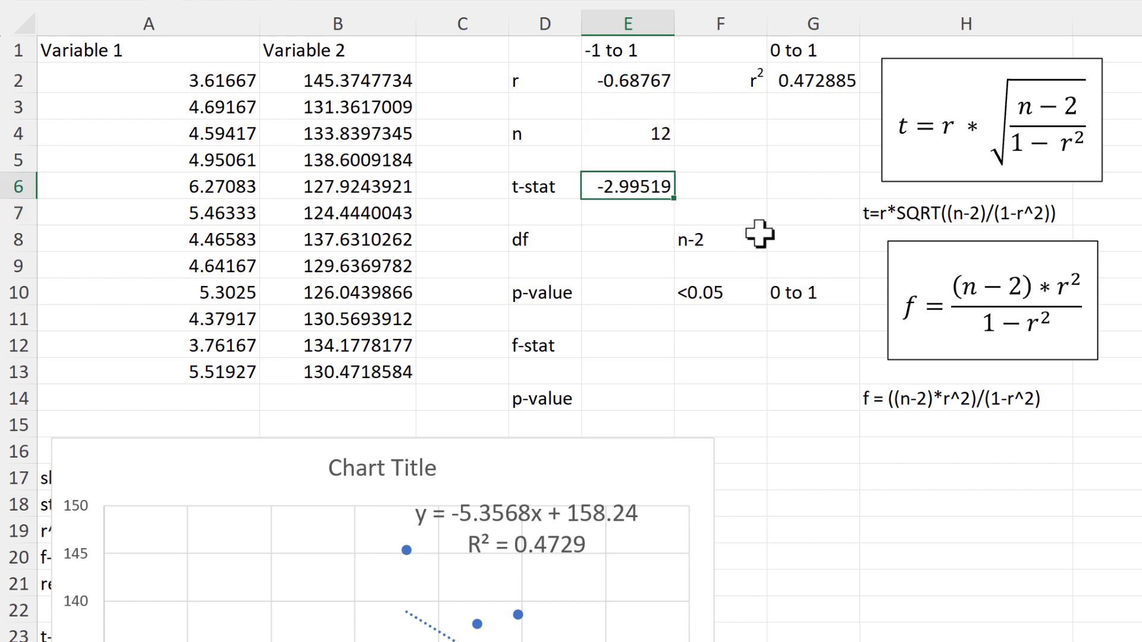
Step: Calculate the degrees of freedom in E8 with the formula =E4-2
{"action": "left_click", "coordinate": [630, 244]}
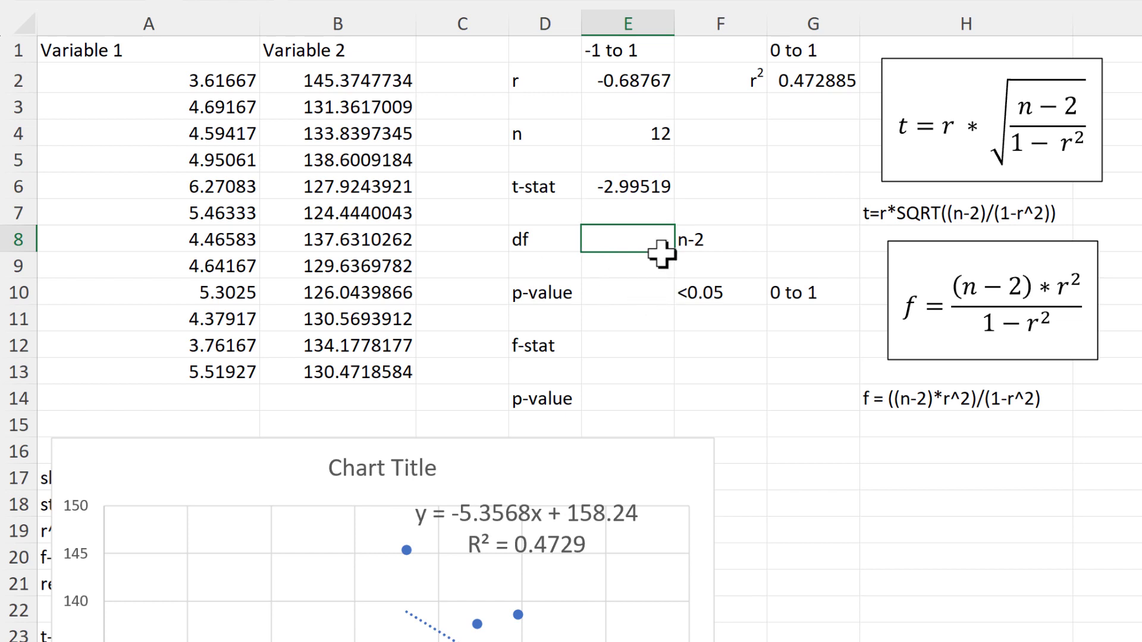
{"action": "type", "text": "="}
{"action": "left_click", "coordinate": [656, 138]}
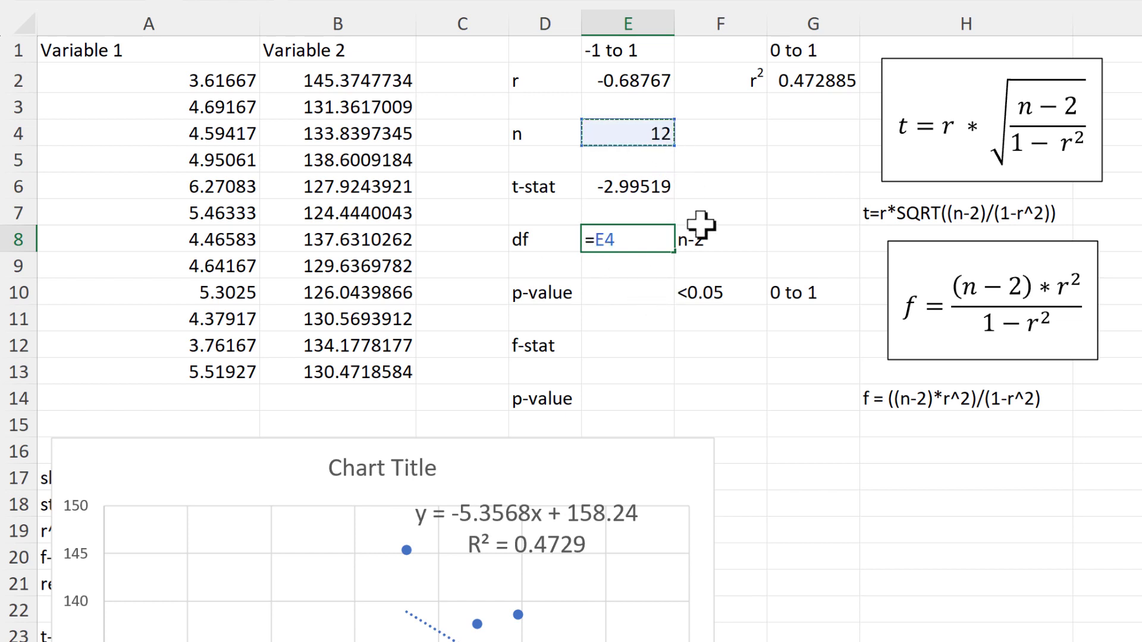
{"action": "type", "text": "-2"}
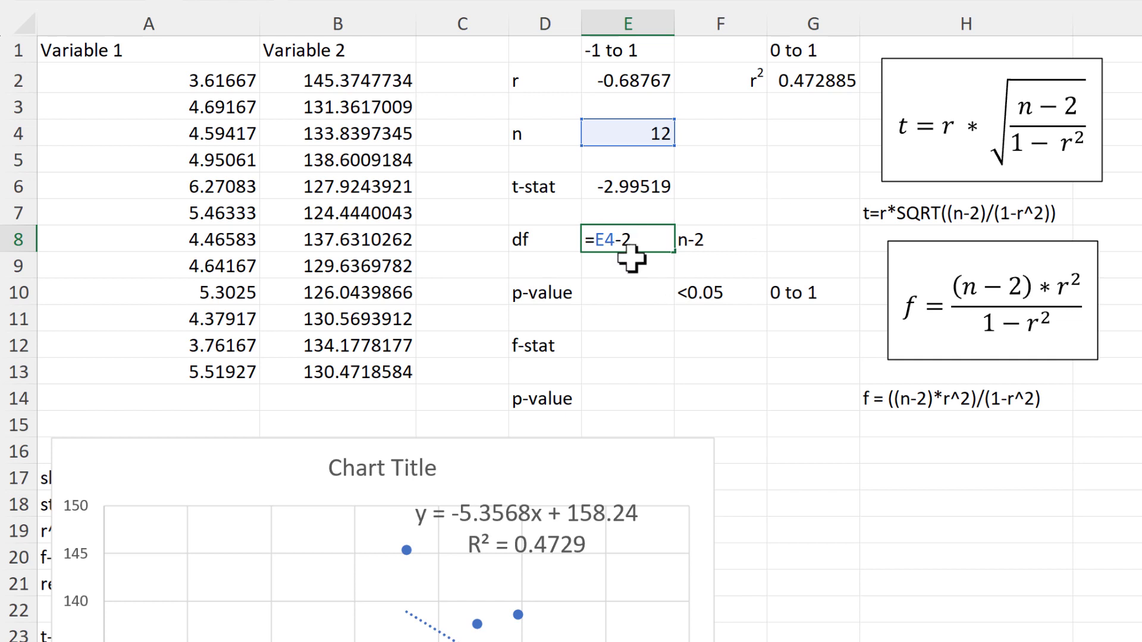
{"action": "key", "text": "Return"}
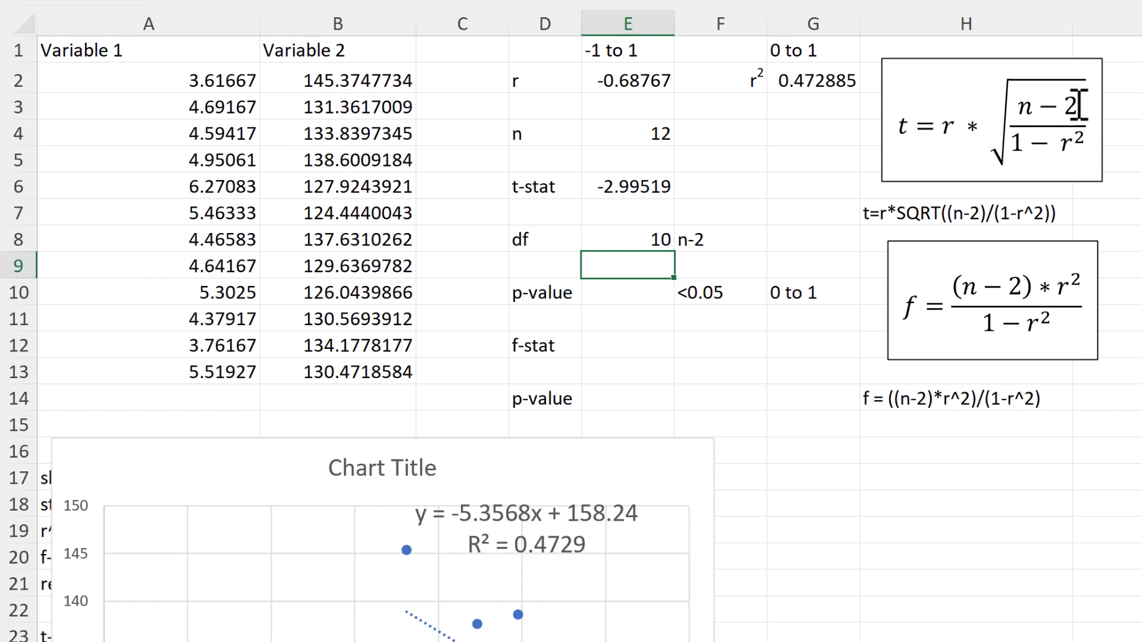
Step: Enter the absolute value of the t-statistic in the first p-value cell, E10, with =ABS(E6)
{"action": "left_click", "coordinate": [619, 292]}
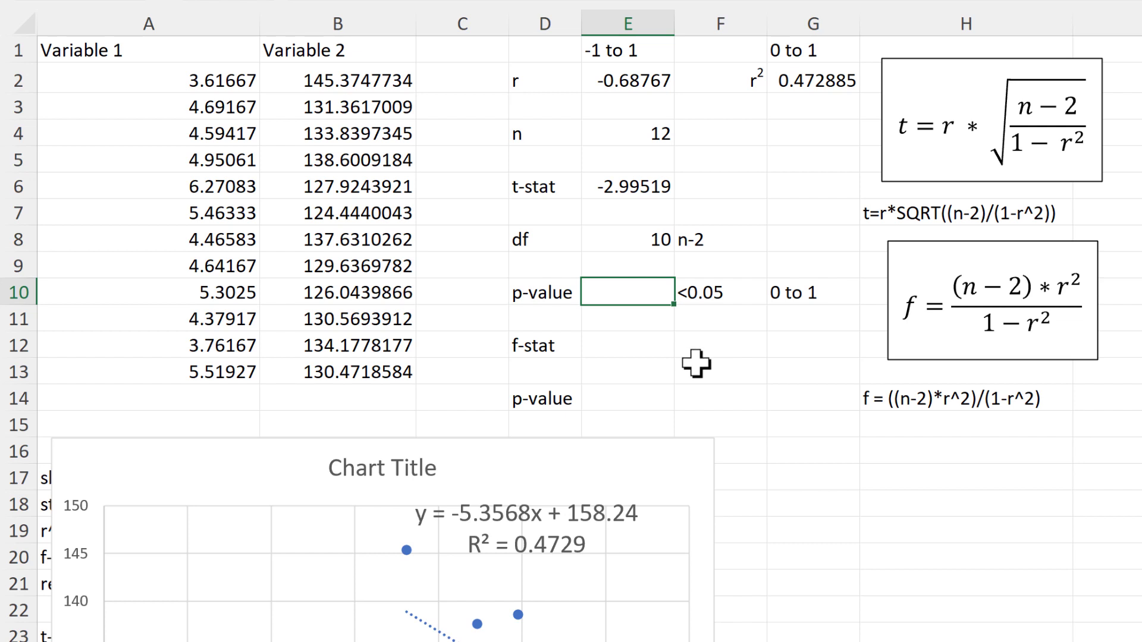
{"action": "type", "text": "=abs"}
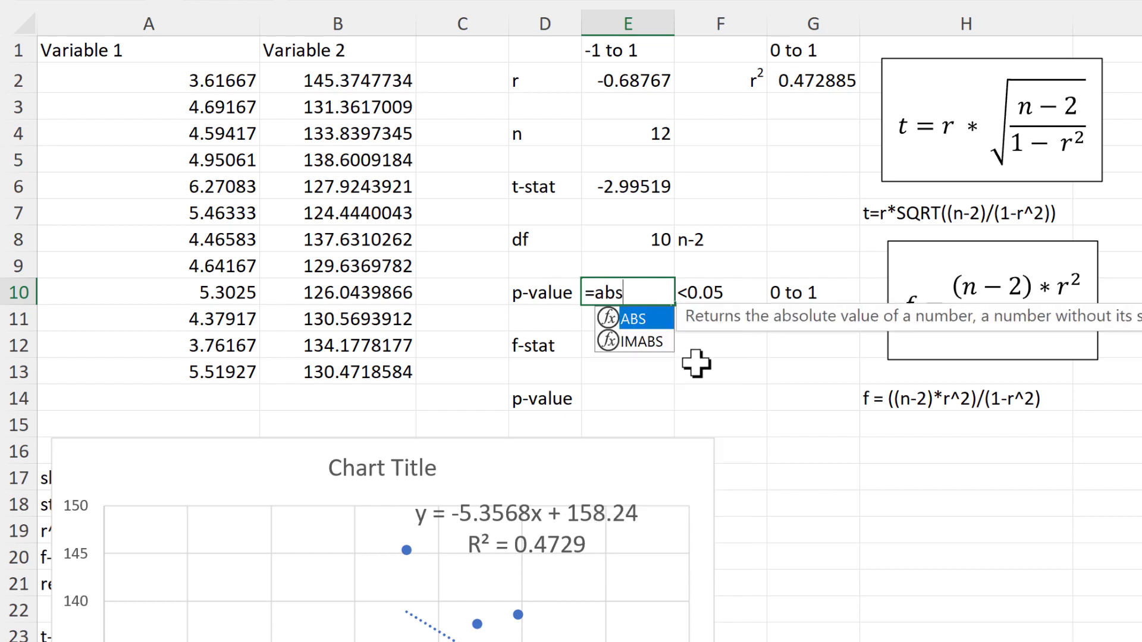
{"action": "key", "text": "Tab"}
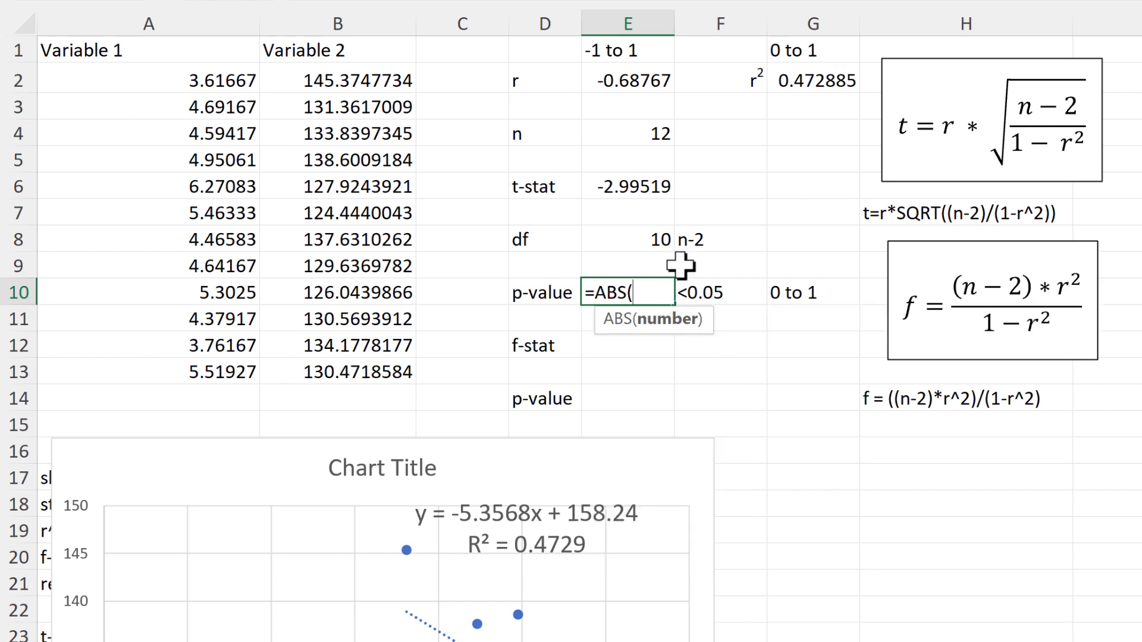
{"action": "left_click", "coordinate": [655, 177]}
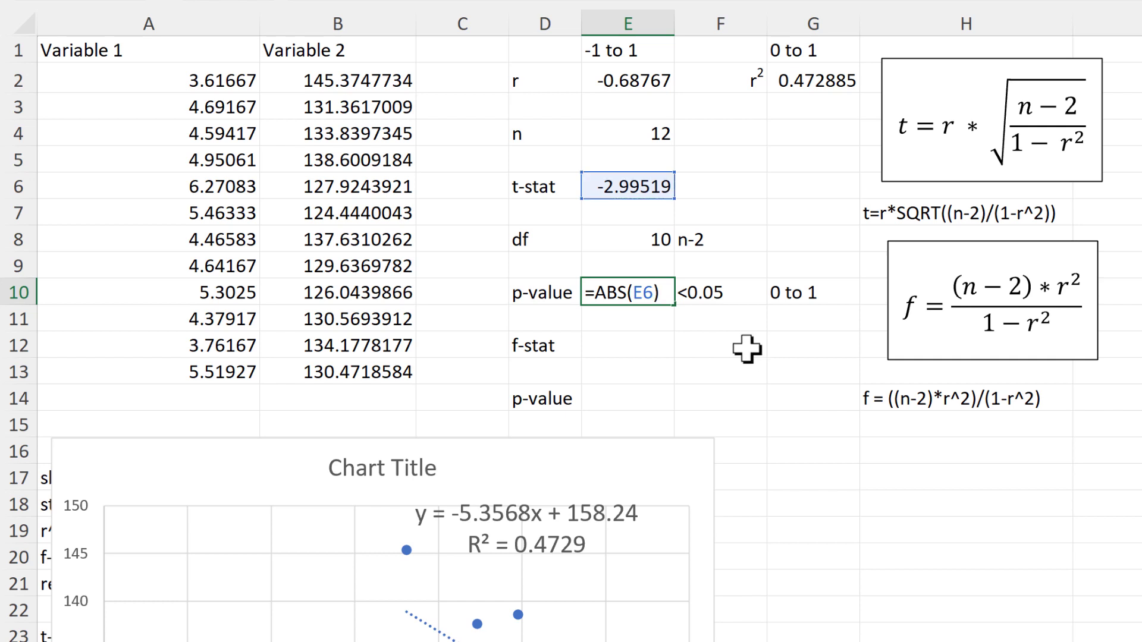
{"action": "key", "text": "Return"}
Step: Try multiplying the t-statistic formula in E6 by -1, and undo that change
{"action": "left_click", "coordinate": [635, 189]}
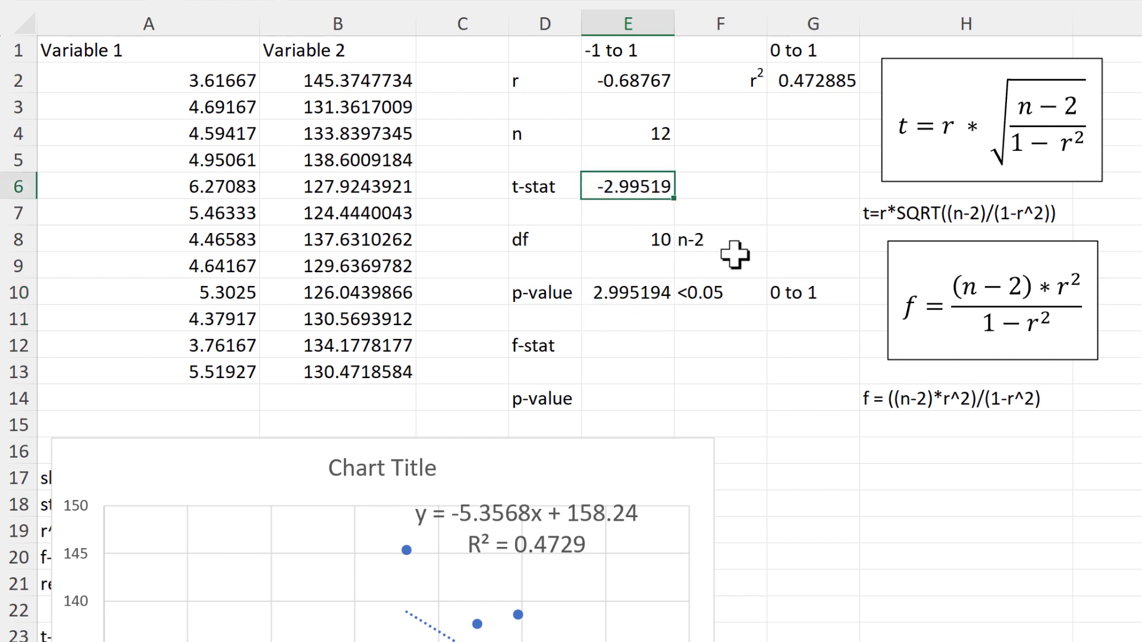
{"action": "key", "text": "F2"}
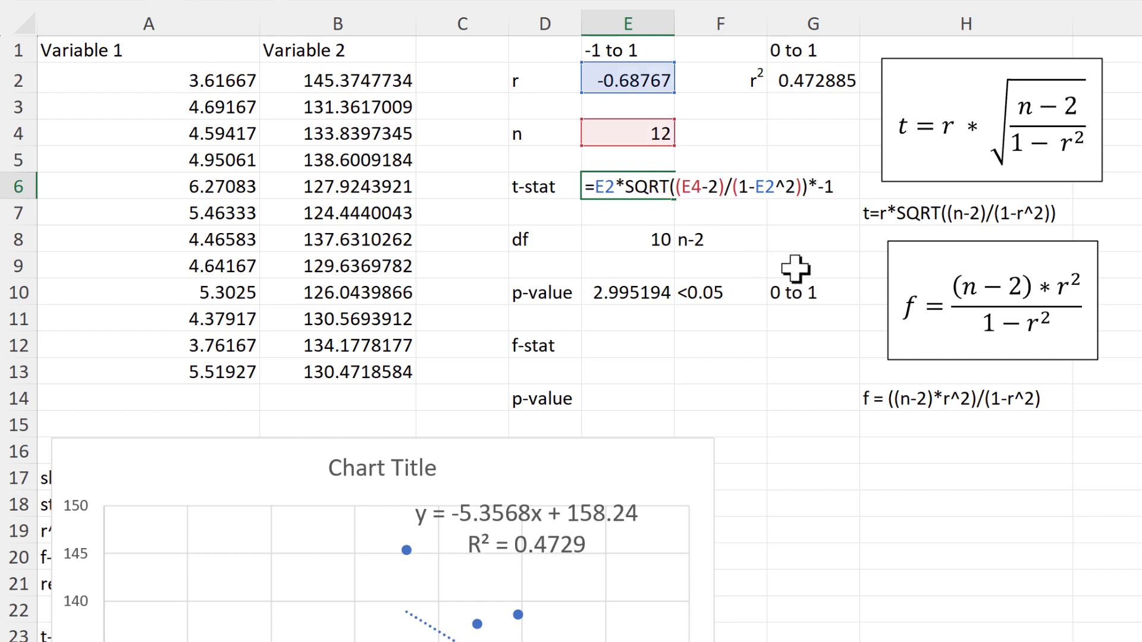
{"action": "key", "text": "Return"}
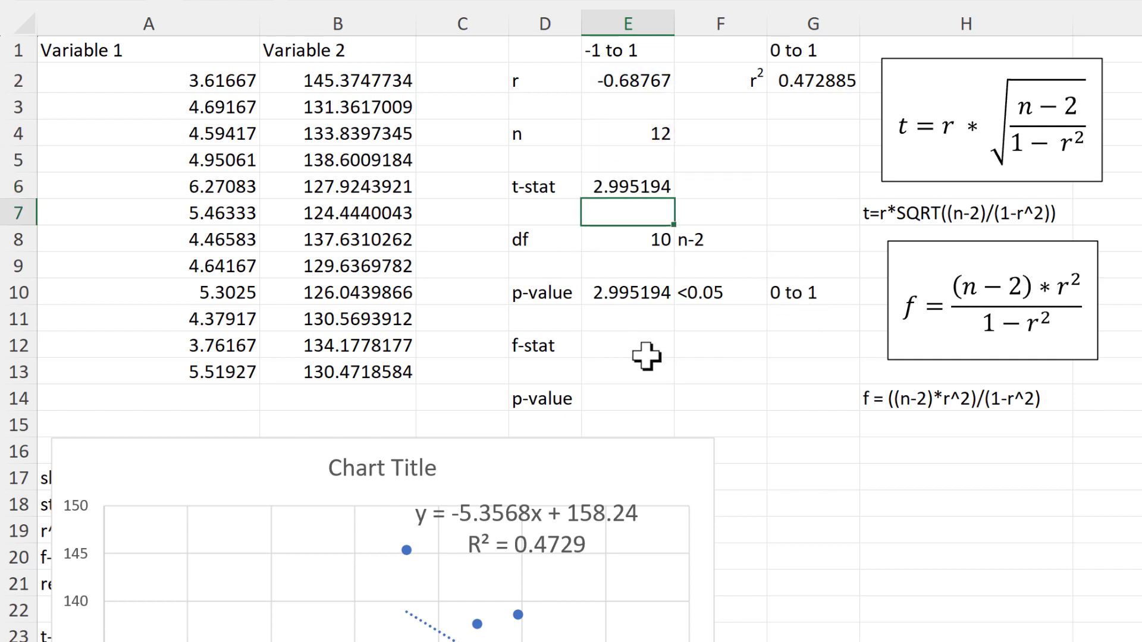
{"action": "key", "text": "ctrl+z"}
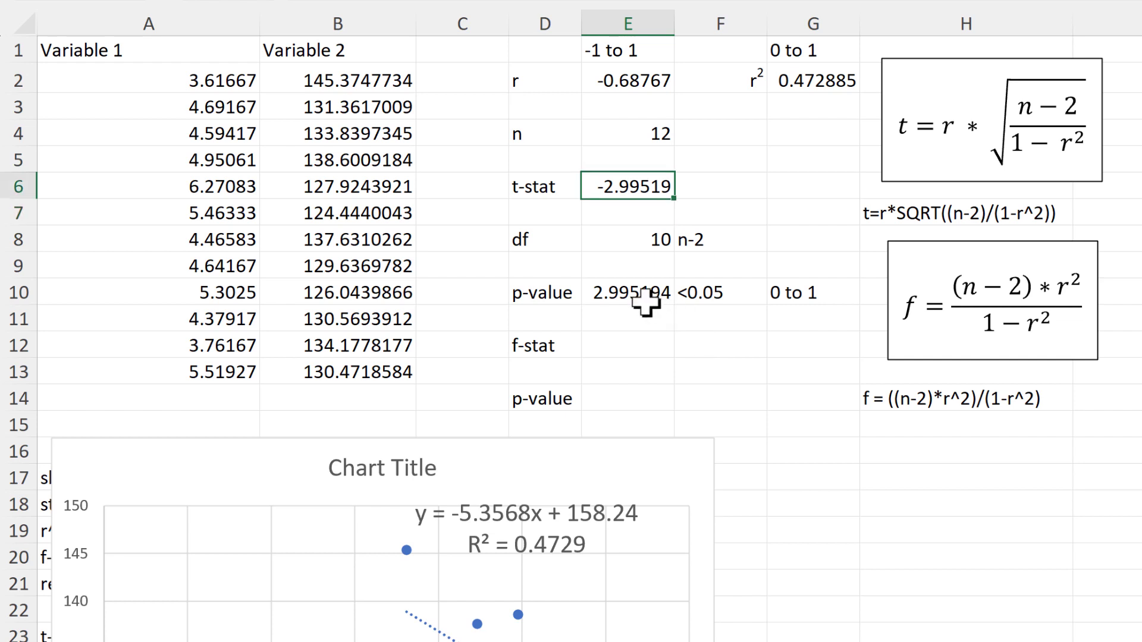
Step: Insert the two-tailed T.DIST.2T function before ABS(E6) in the p-value formula in E10
{"action": "left_click", "coordinate": [652, 292]}
{"action": "left_click_drag", "start_coordinate": [658, 316], "coordinate": [659, 324]}
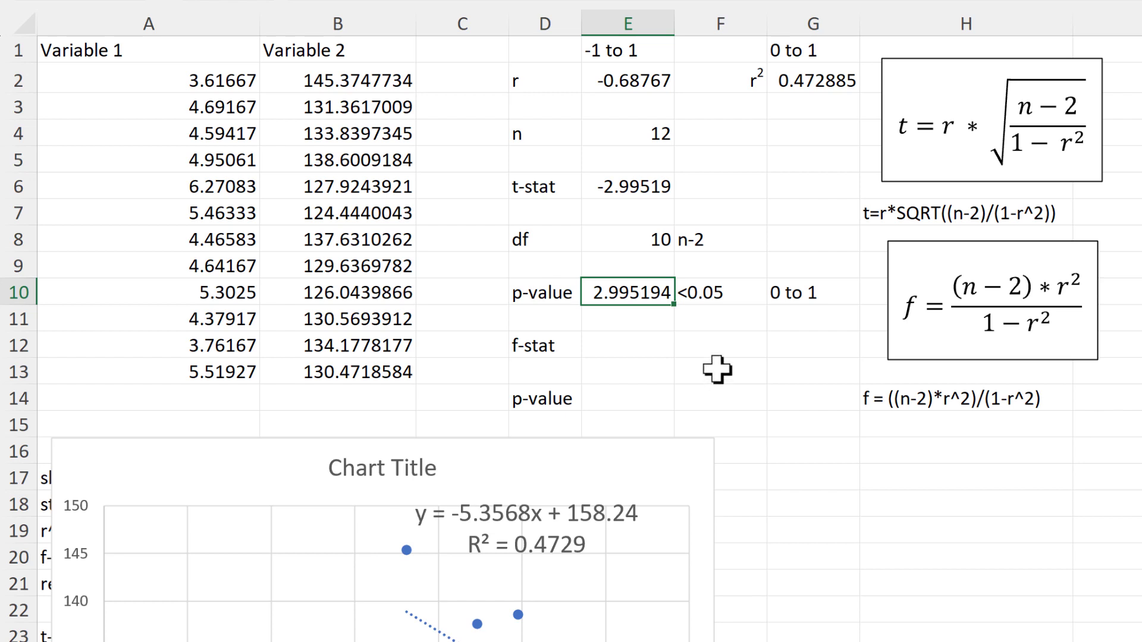
{"action": "double_click", "coordinate": [598, 293]}
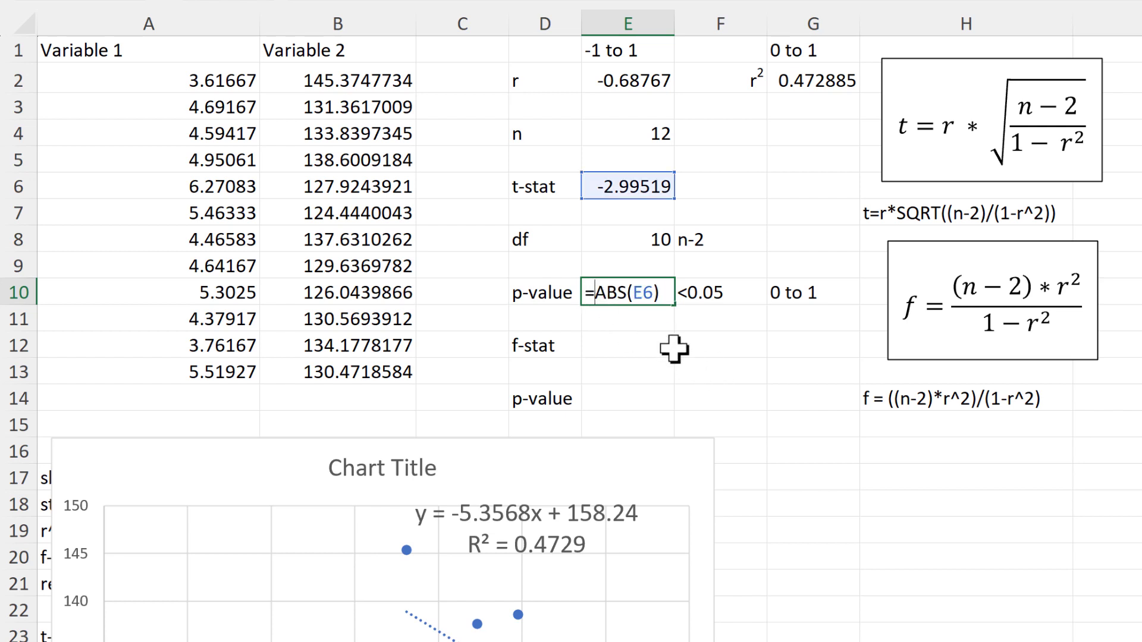
{"action": "type", "text": "t.dist"}
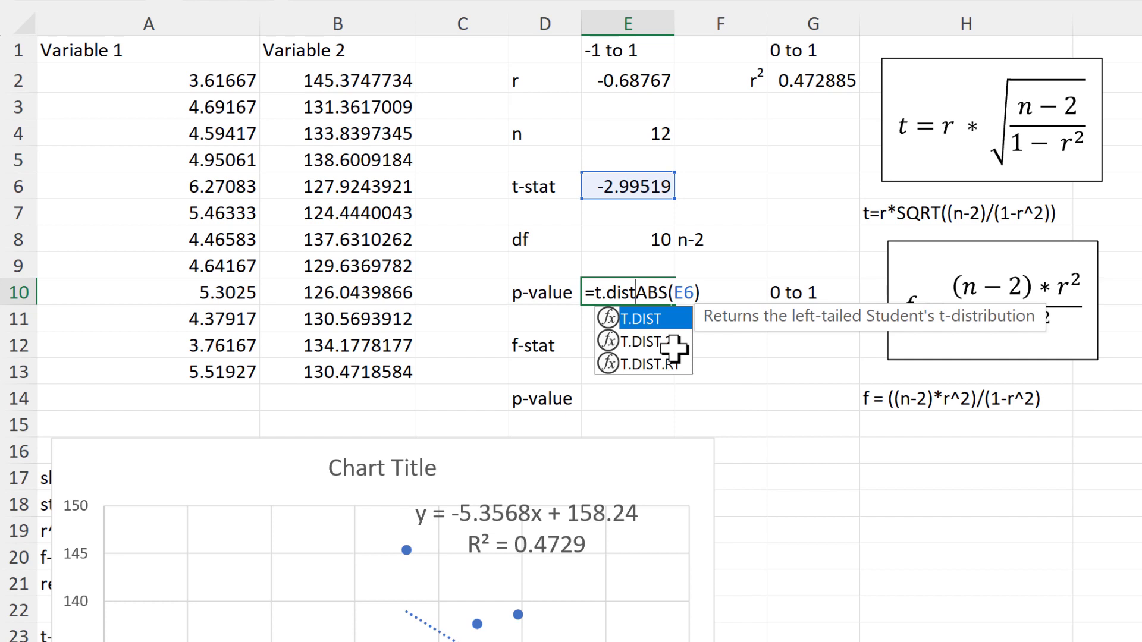
{"action": "type", "text": "."}
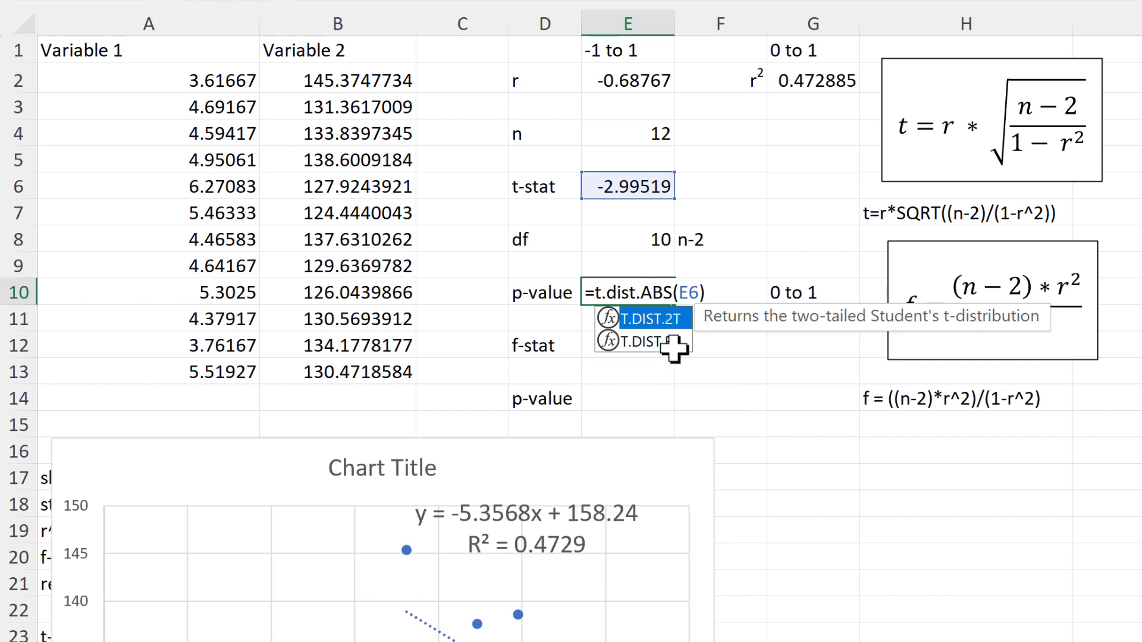
{"action": "type", "text": "2t"}
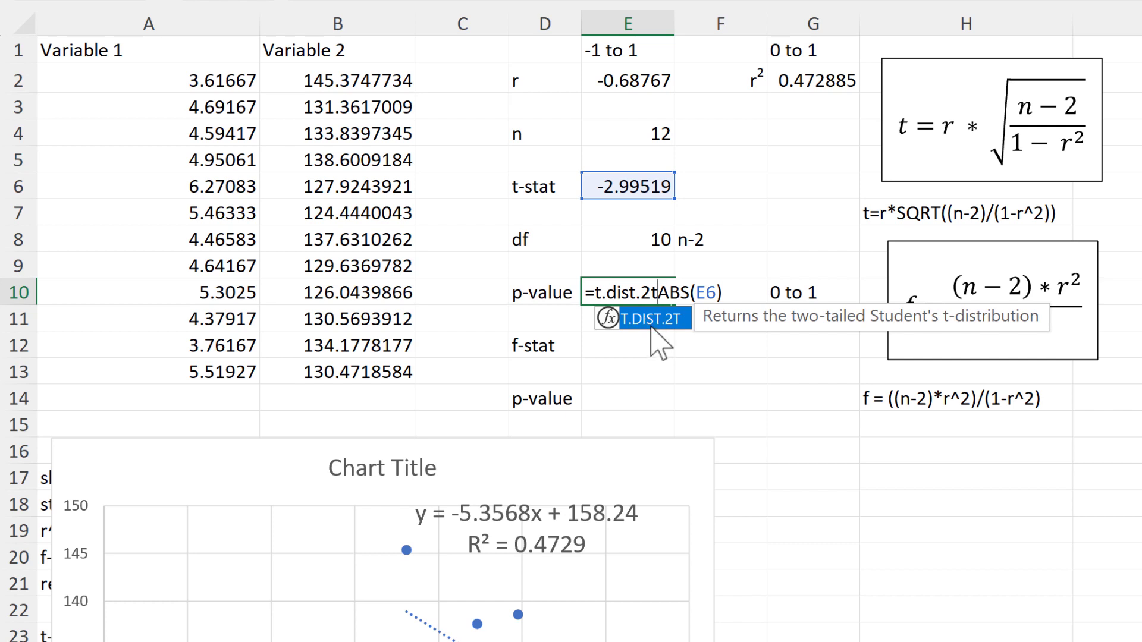
{"action": "double_click", "coordinate": [651, 324]}
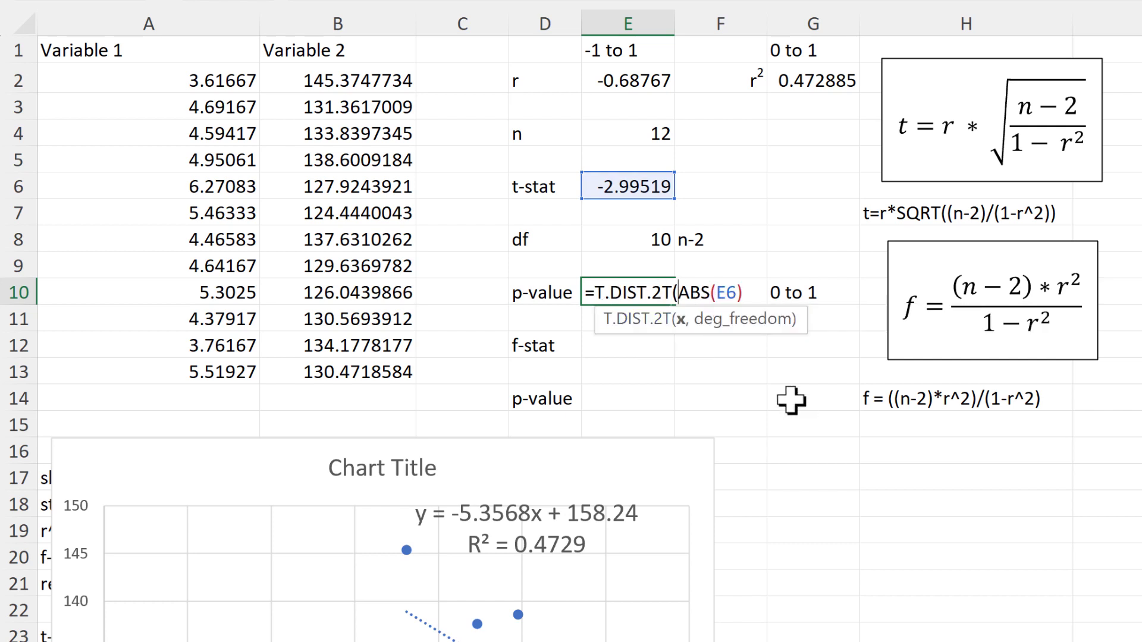
Step: Complete the E10 p-value formula with E8 as the degrees of freedom, giving =T.DIST.2T(ABS(E6),E8)
{"action": "left_click", "coordinate": [681, 321]}
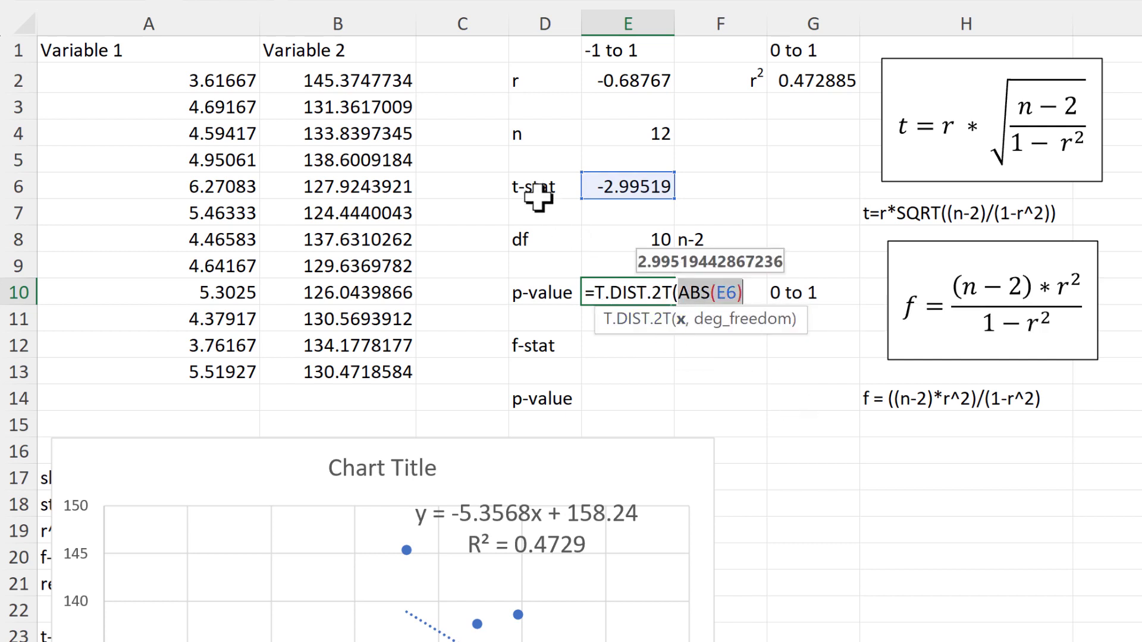
{"action": "left_click", "coordinate": [748, 299]}
{"action": "type", "text": ","}
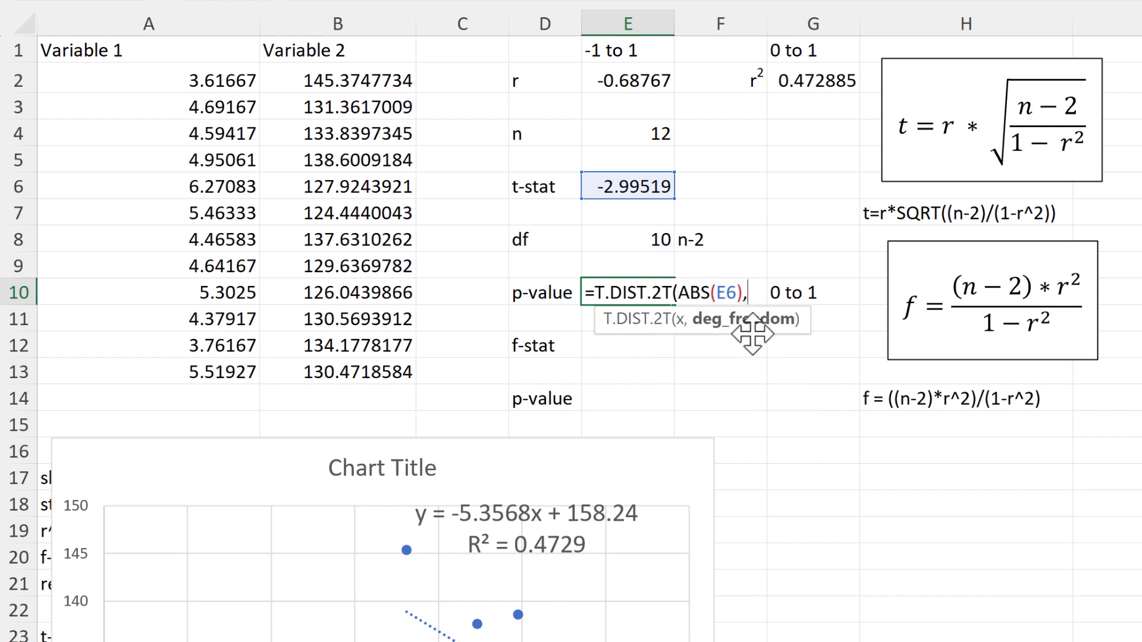
{"action": "left_click", "coordinate": [650, 236]}
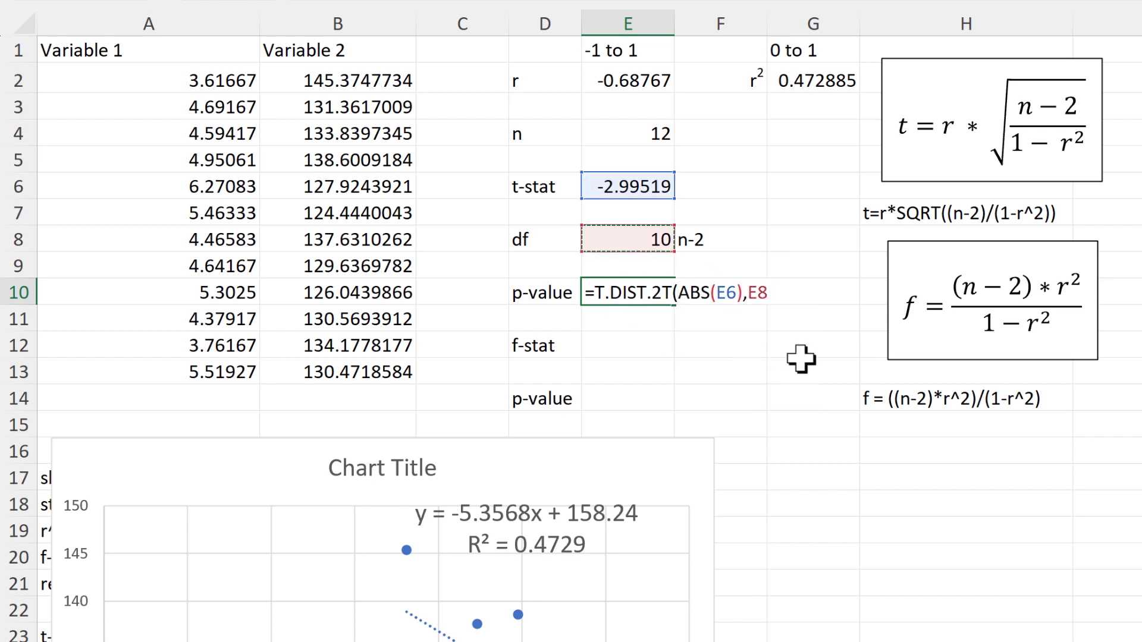
{"action": "type", "text": ")"}
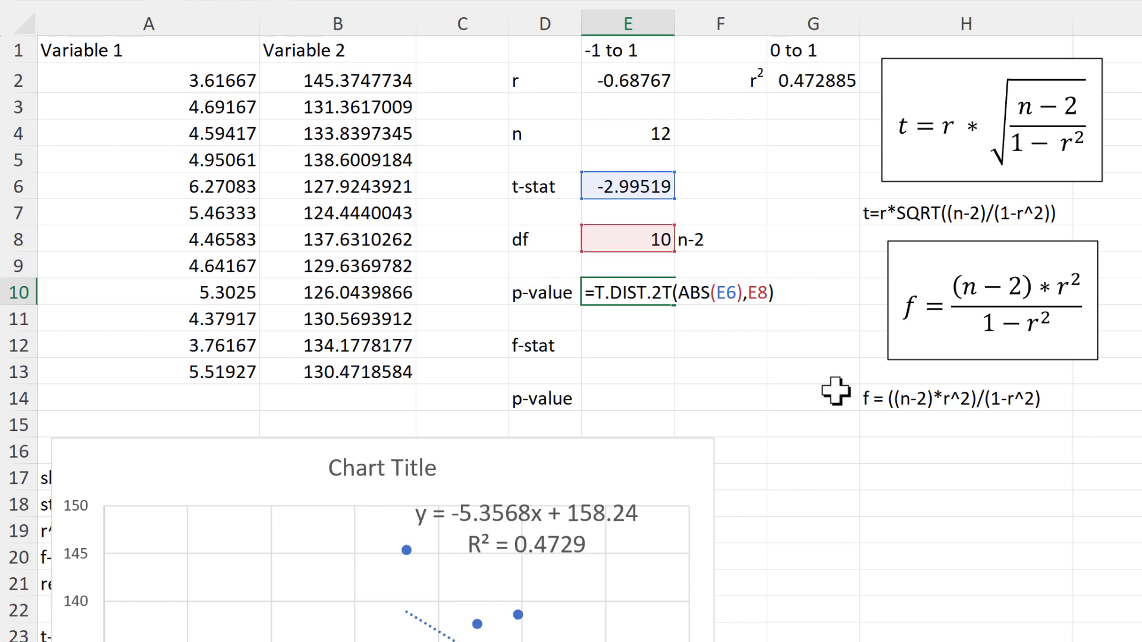
{"action": "key", "text": "Return"}
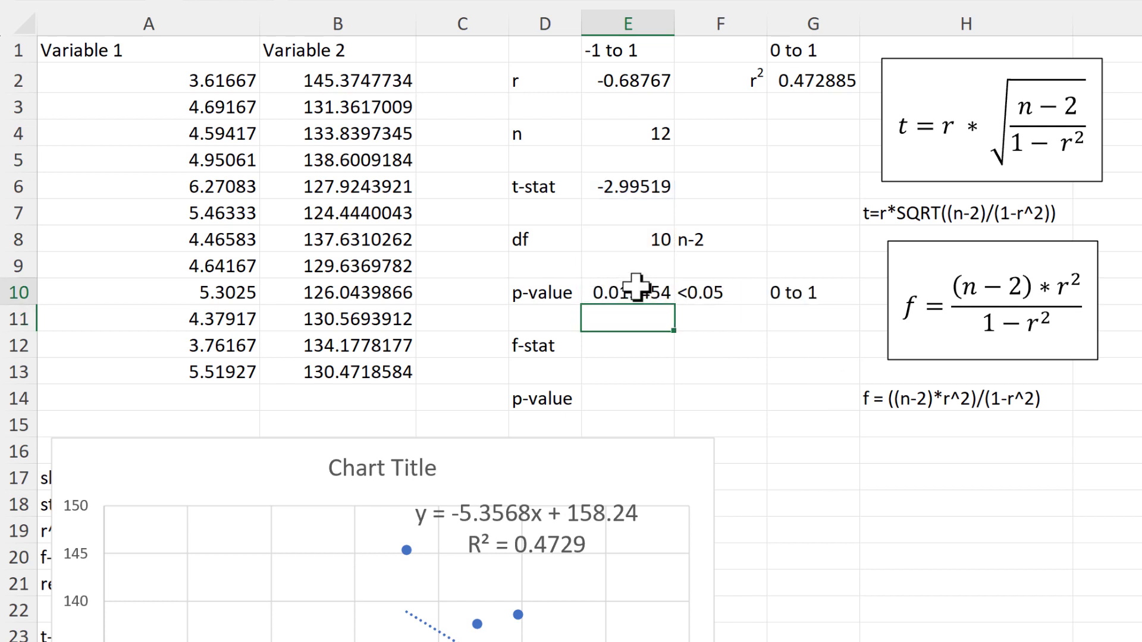
Step: Check the p-value in E10 against its 0 to 1 range and the <0.05 threshold for the two variables
{"action": "left_click", "coordinate": [671, 284]}
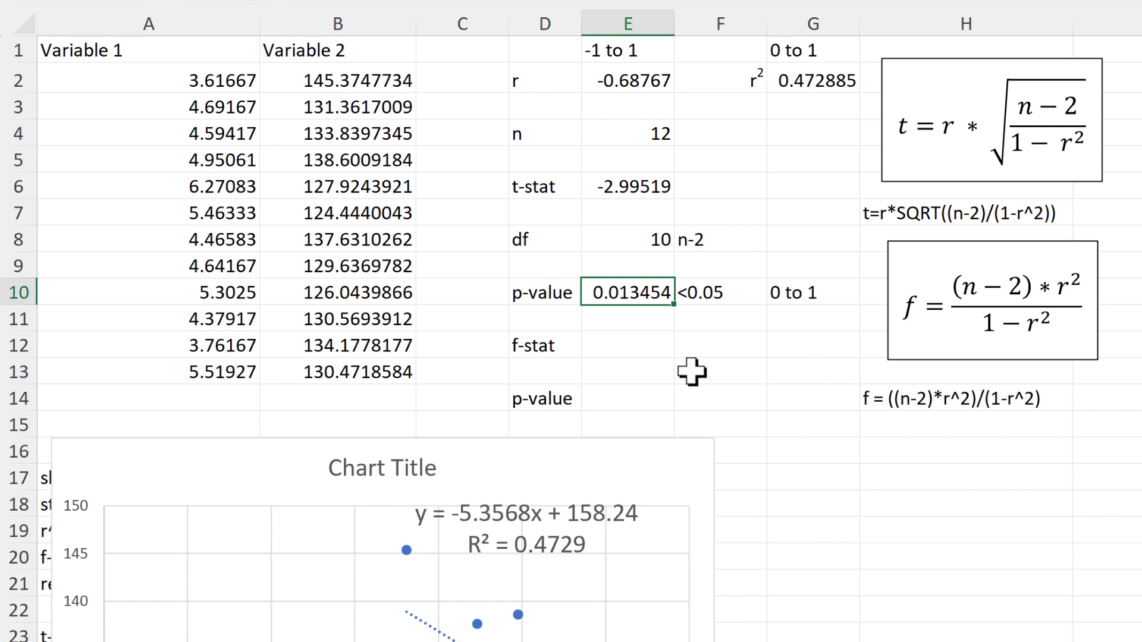
{"action": "left_click", "coordinate": [789, 296]}
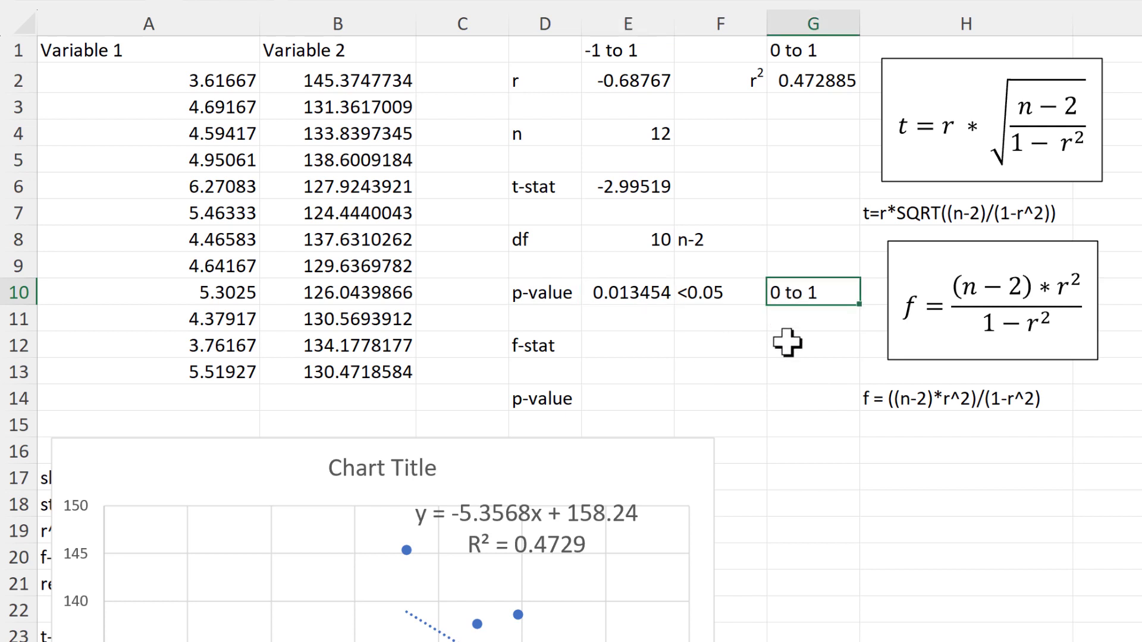
{"action": "left_click", "coordinate": [738, 318]}
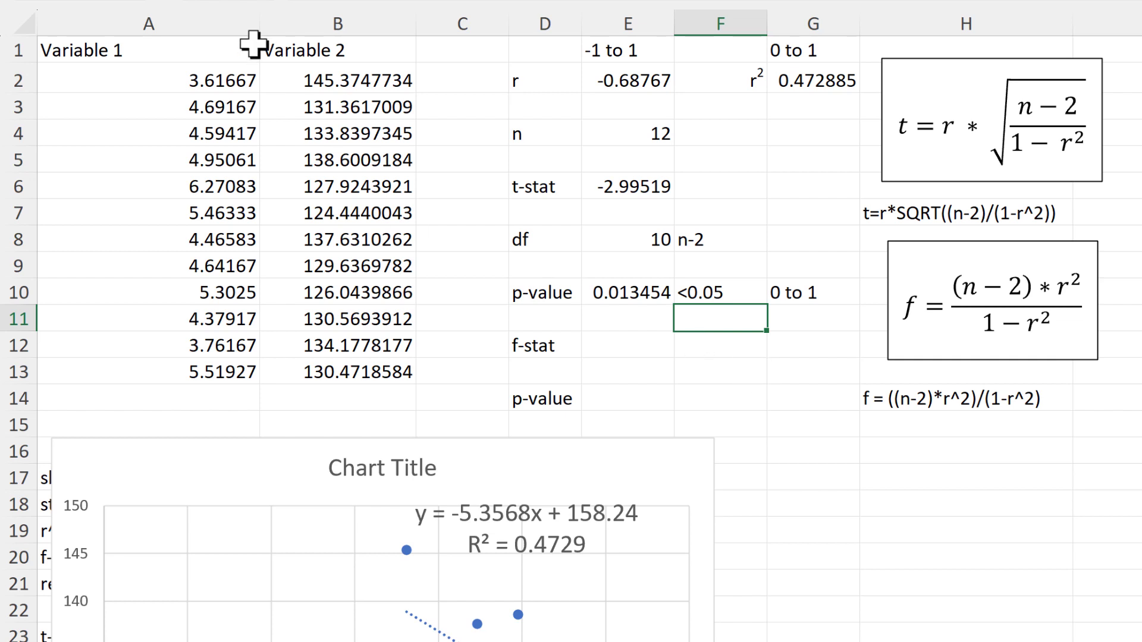
{"action": "left_click", "coordinate": [230, 46]}
{"action": "left_click", "coordinate": [349, 51]}
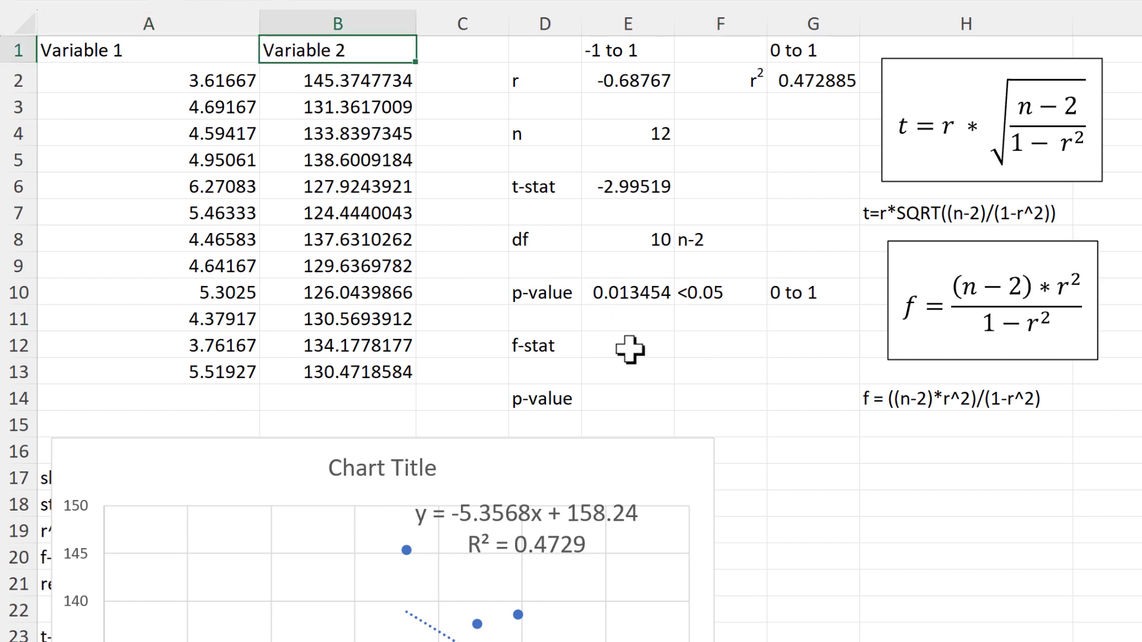
{"action": "left_click", "coordinate": [719, 289]}
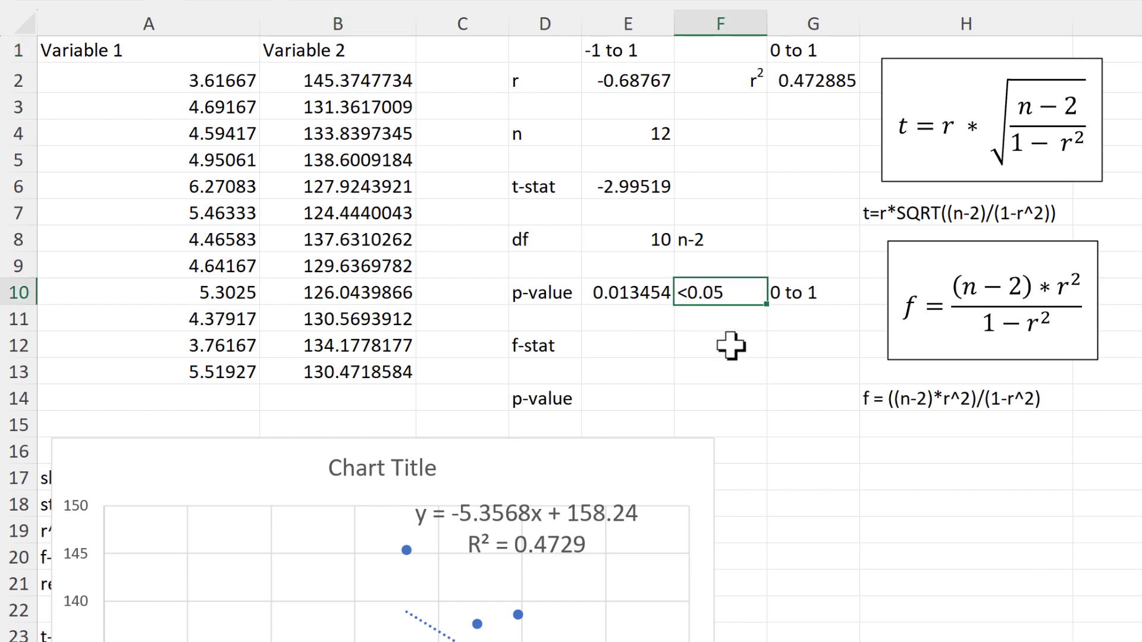
{"action": "left_click", "coordinate": [635, 292]}
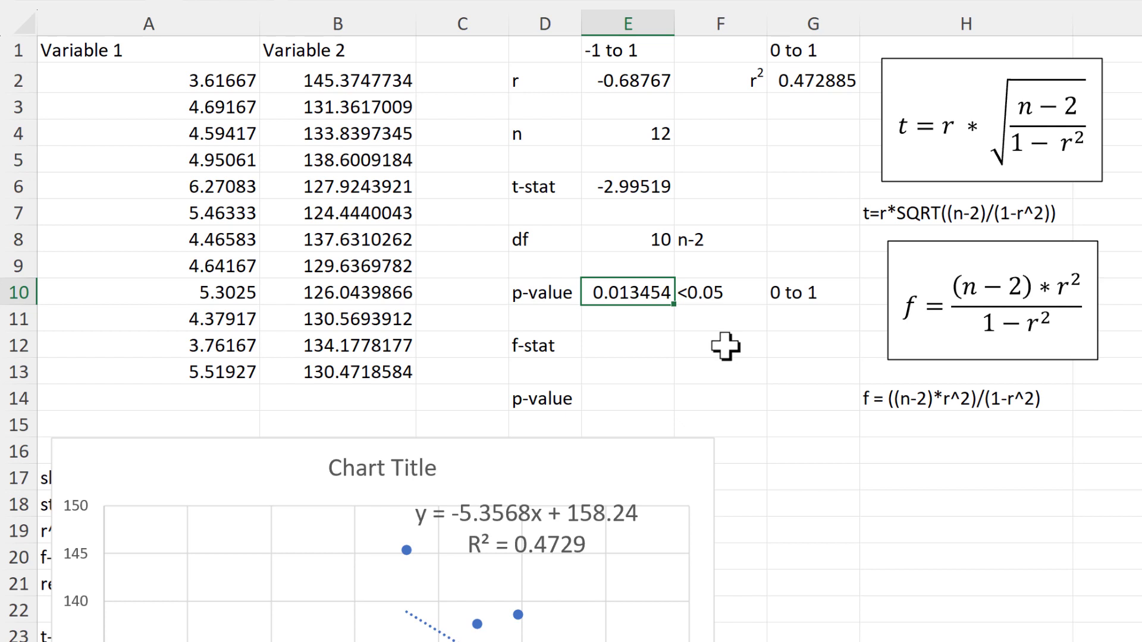
Step: Start the f-statistic formula in E12 with the numerator ((E4-2)*E2^2), following the written formula in H14
{"action": "left_click", "coordinate": [620, 350]}
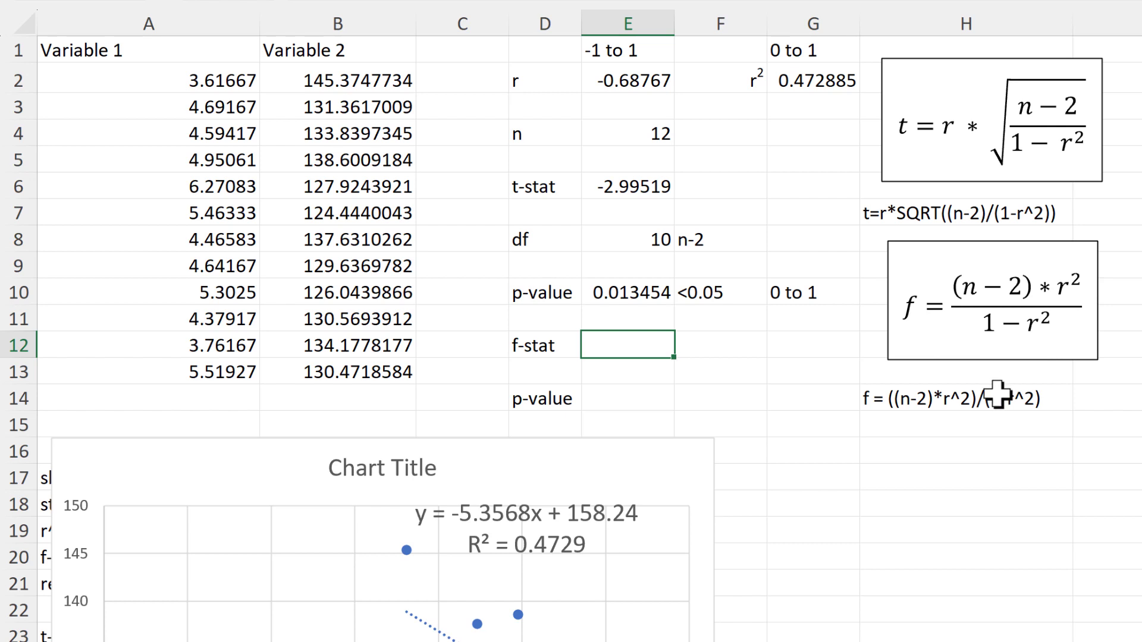
{"action": "left_click", "coordinate": [896, 405]}
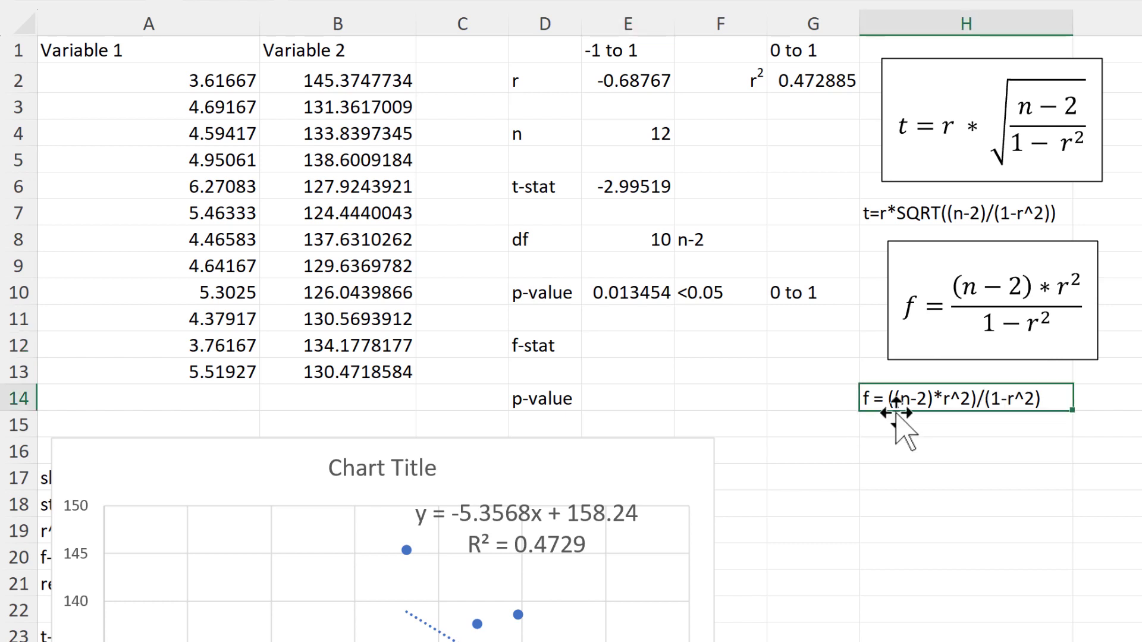
{"action": "left_click", "coordinate": [630, 345]}
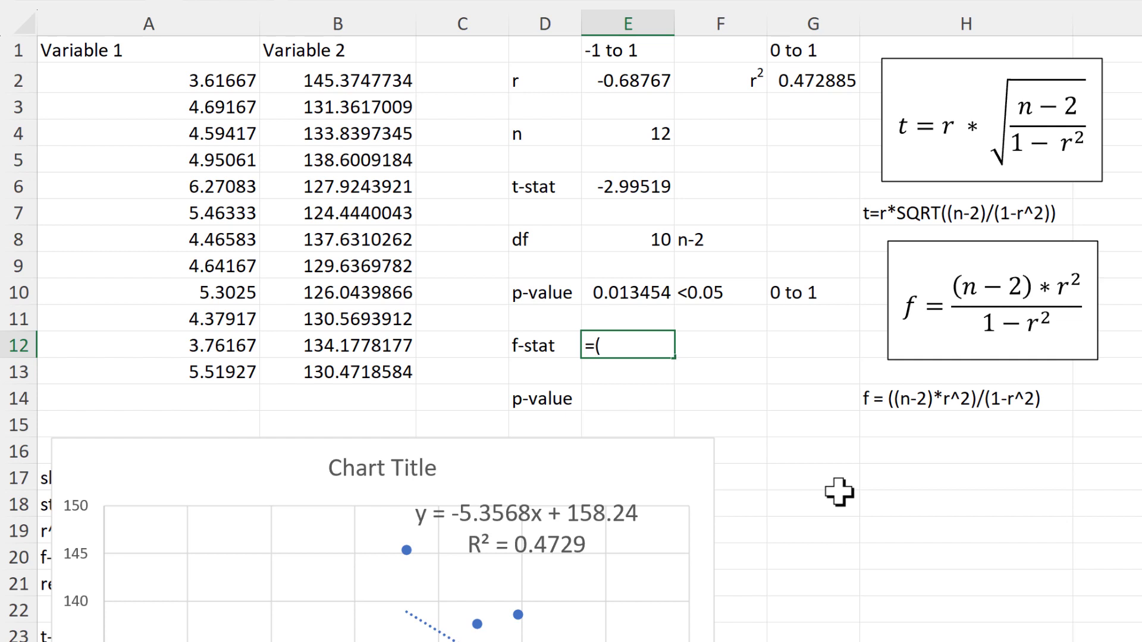
{"action": "left_click", "coordinate": [619, 132]}
{"action": "type", "text": "-2)*"}
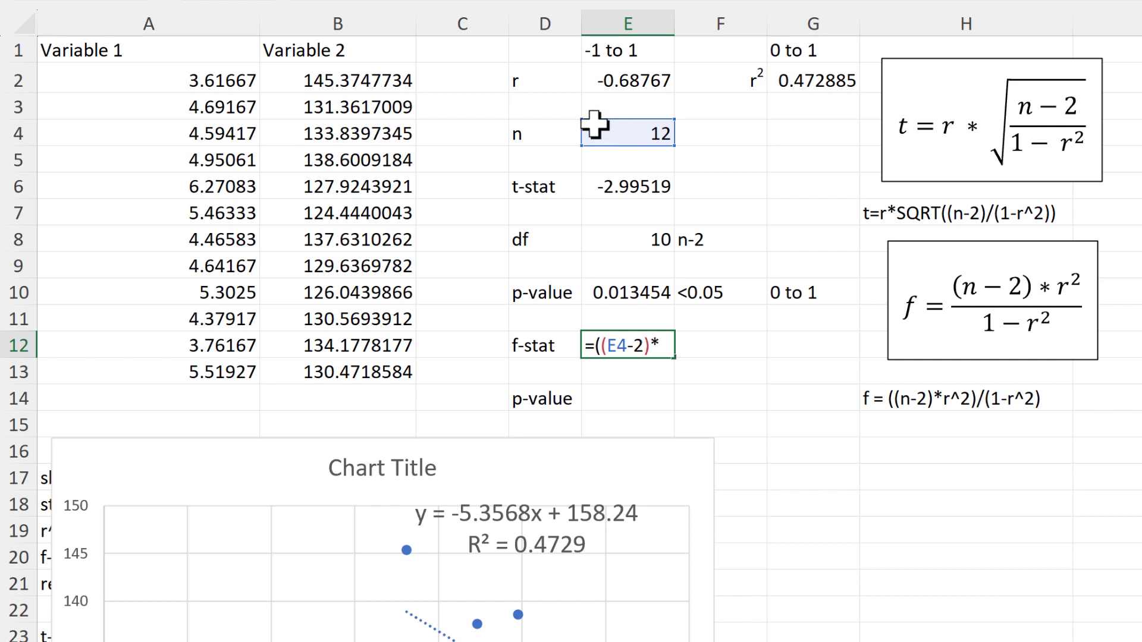
{"action": "left_click", "coordinate": [606, 76]}
{"action": "type", "text": "^2)/("}
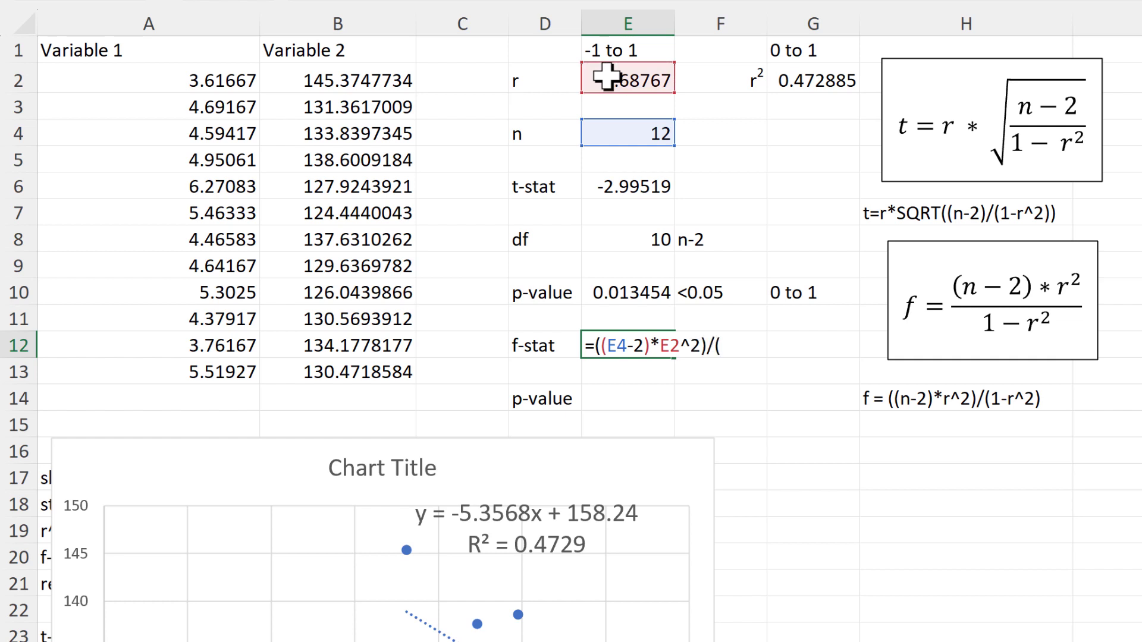
Step: Complete the f-statistic formula in E12 with the denominator (1-E2^2)
{"action": "type", "text": "1-"}
{"action": "left_click", "coordinate": [605, 76]}
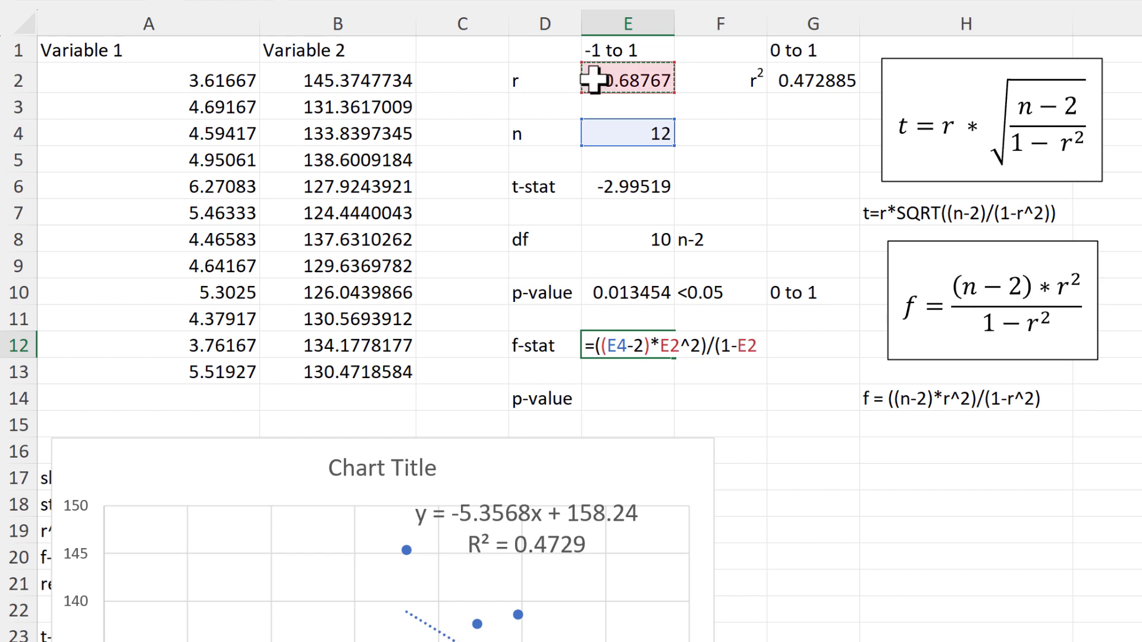
{"action": "type", "text": "^2)"}
{"action": "key", "text": "Return"}
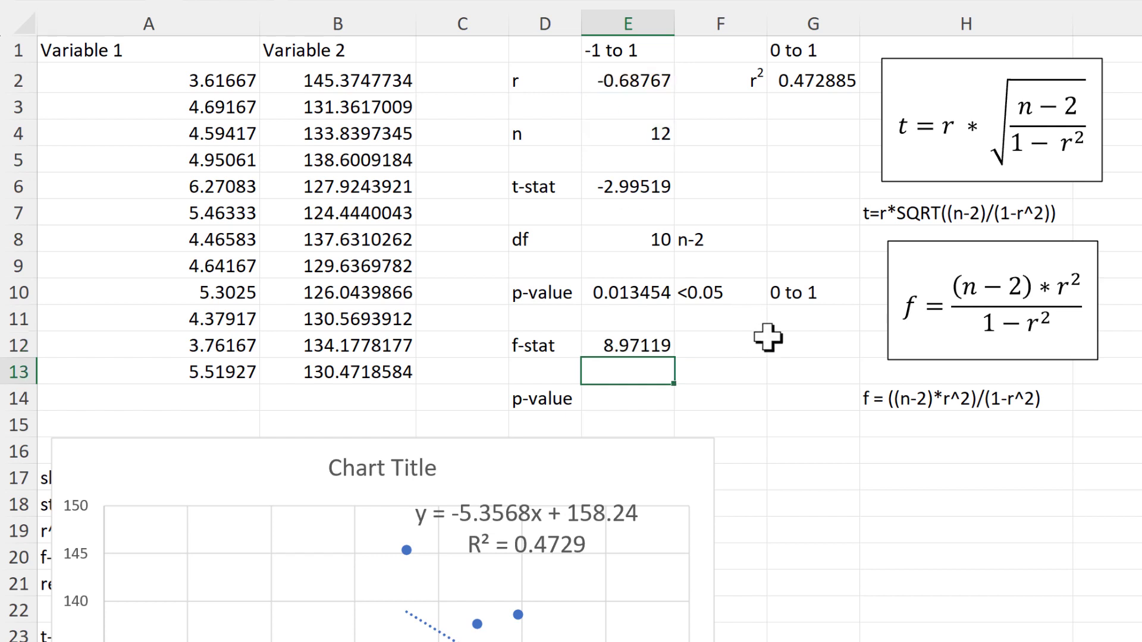
{"action": "left_click", "coordinate": [635, 336]}
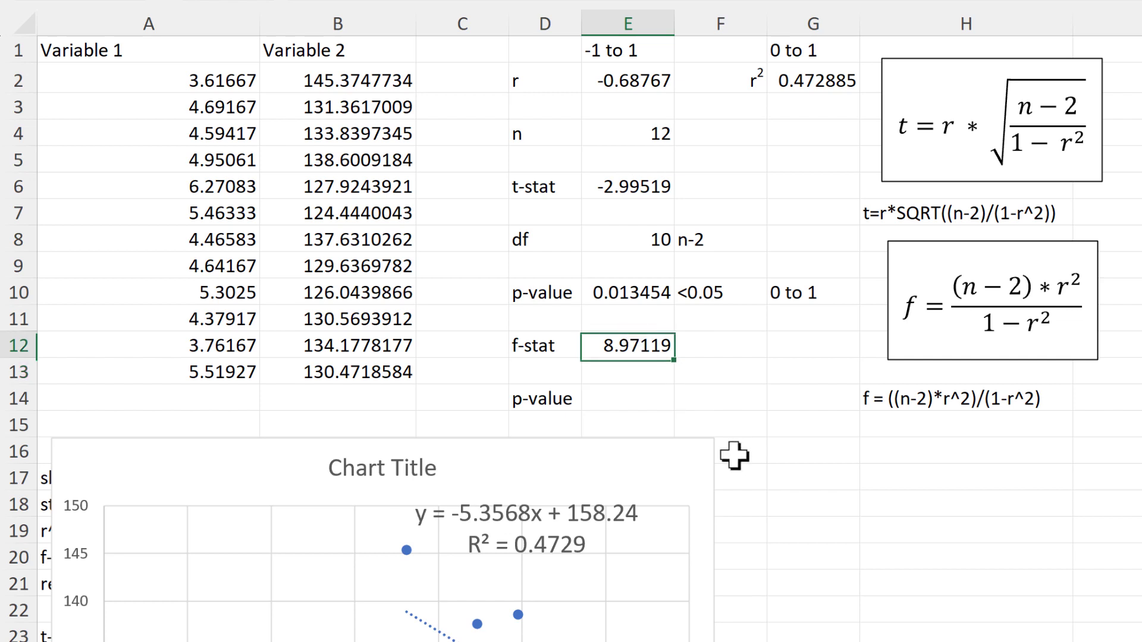
Step: Start the second p-value formula in E14 with =1-F.DIST, using E12 as x and 1 as the first degrees of freedom
{"action": "left_click", "coordinate": [632, 401]}
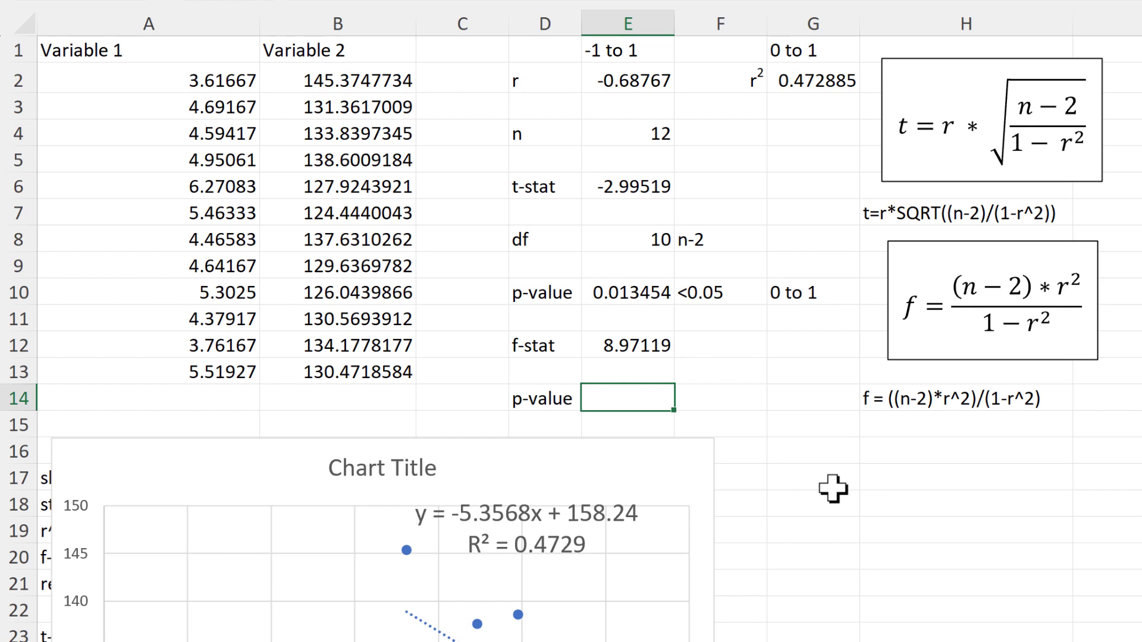
{"action": "type", "text": "=1-f.dis"}
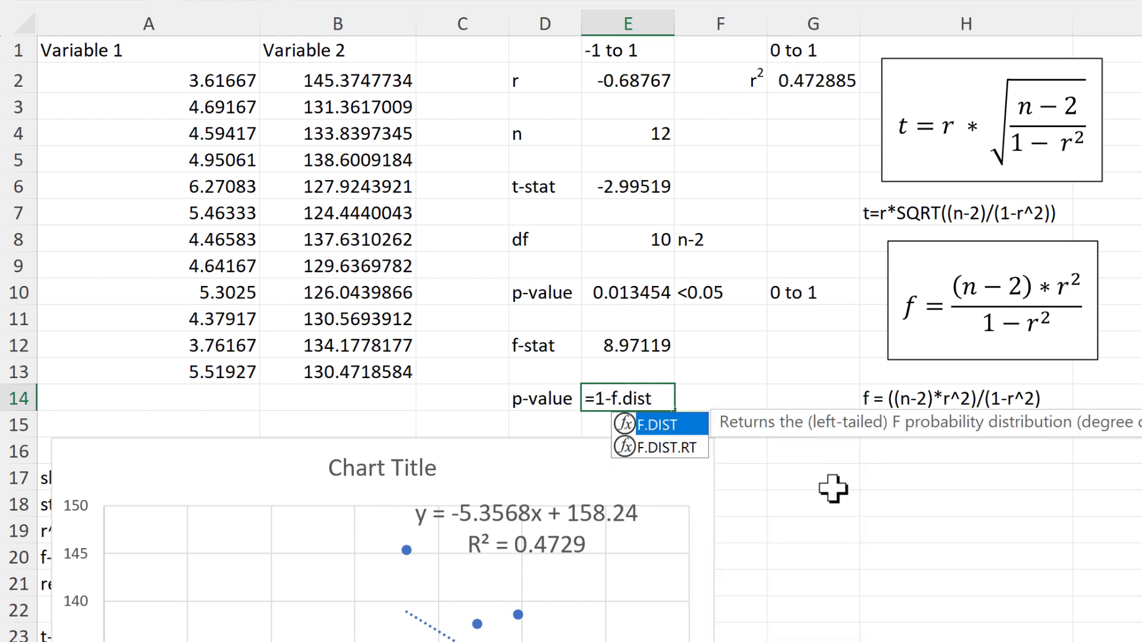
{"action": "type", "text": "t"}
{"action": "key", "text": "Tab"}
{"action": "left_click", "coordinate": [622, 347]}
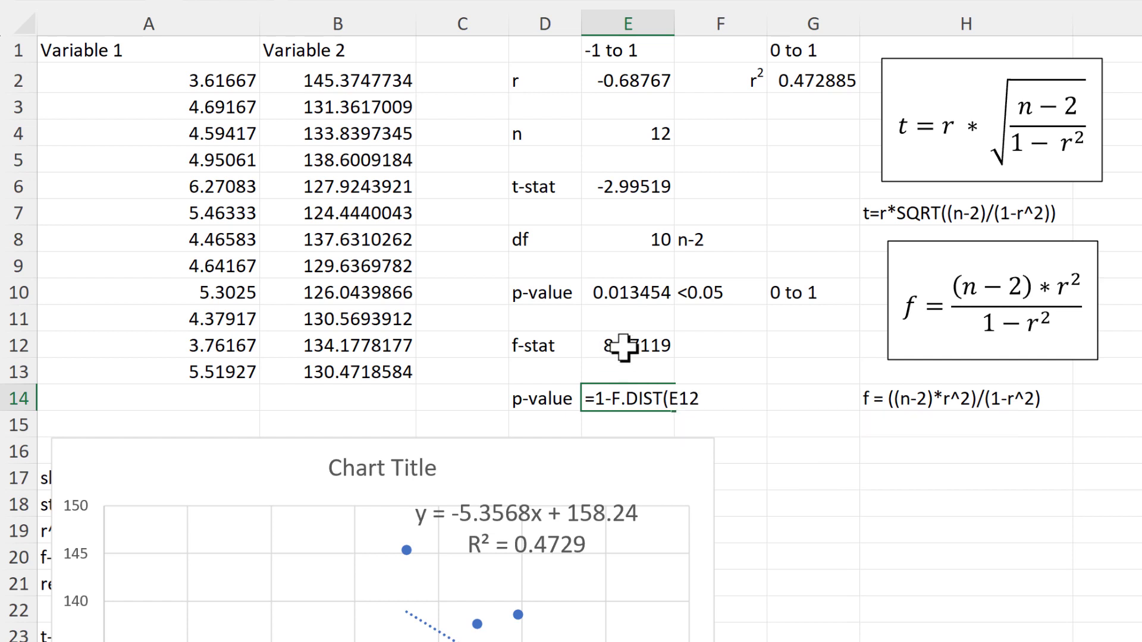
{"action": "type", "text": ","}
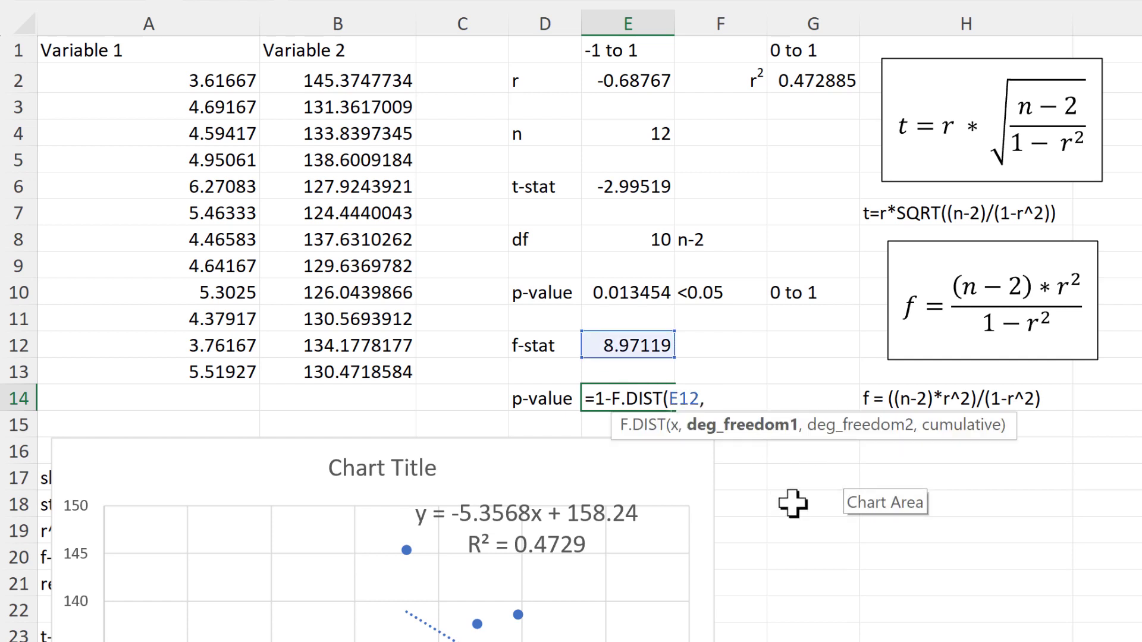
{"action": "type", "text": "1,"}
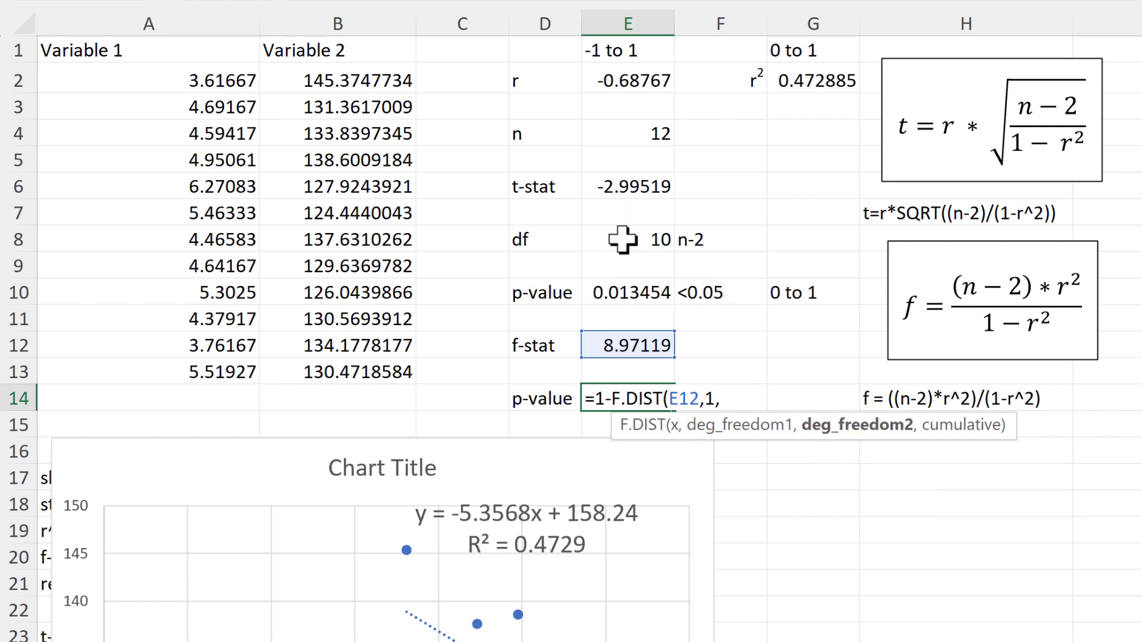
Step: Complete the F.DIST formula in E14 with E8 and TRUE, and compare its result with the p-value in E10
{"action": "left_click", "coordinate": [651, 235]}
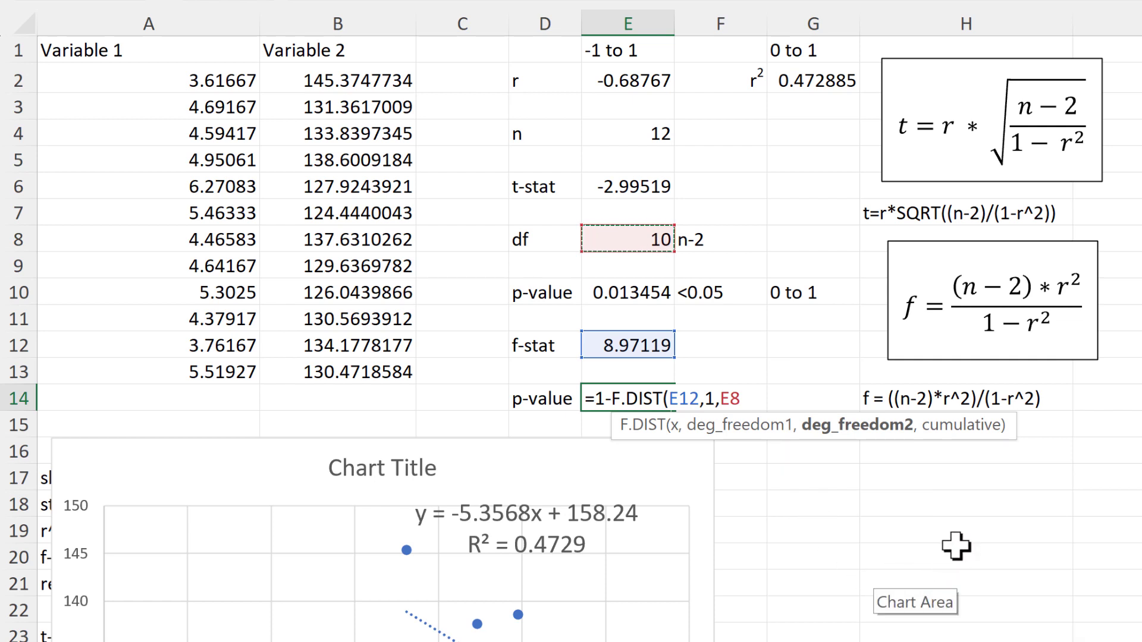
{"action": "type", "text": ","}
{"action": "double_click", "coordinate": [879, 440]}
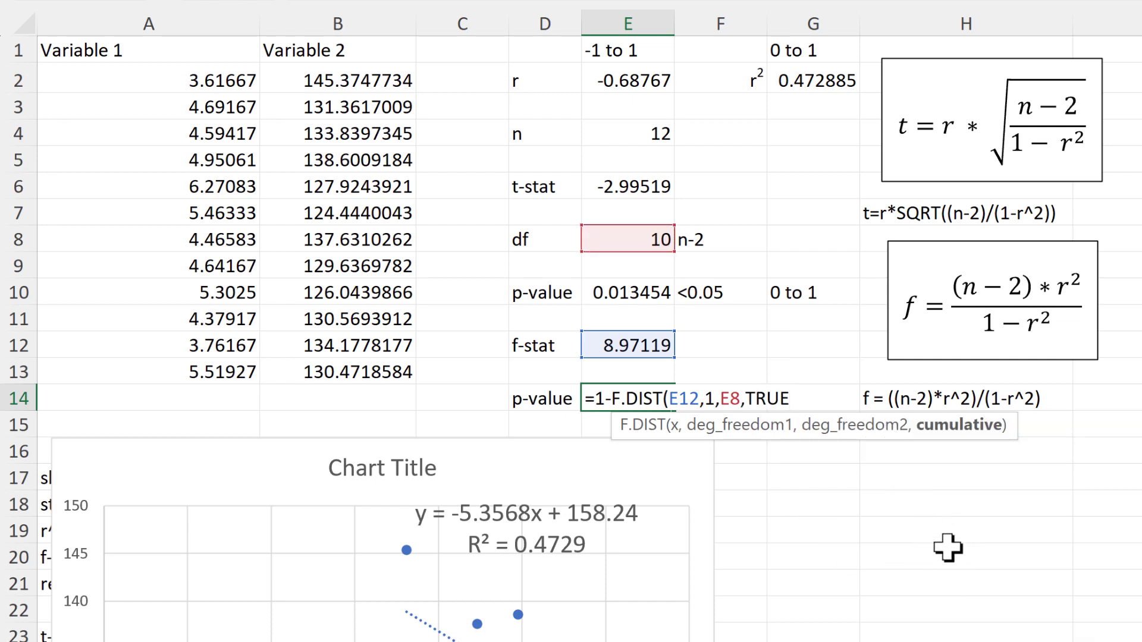
{"action": "type", "text": ")"}
{"action": "key", "text": "Return"}
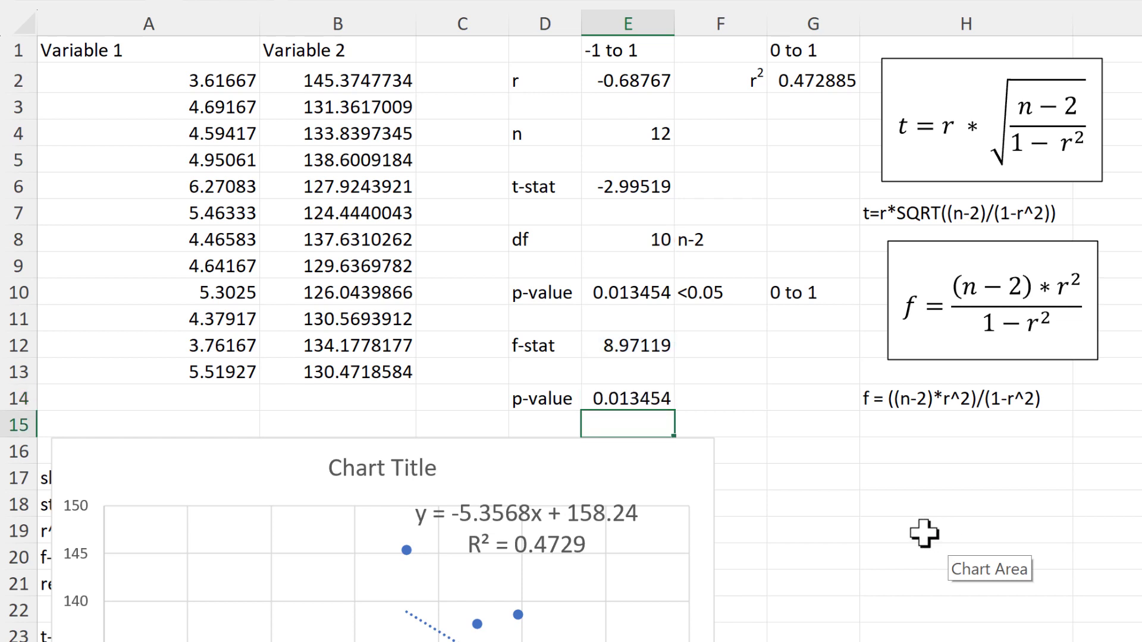
{"action": "left_click", "coordinate": [662, 397]}
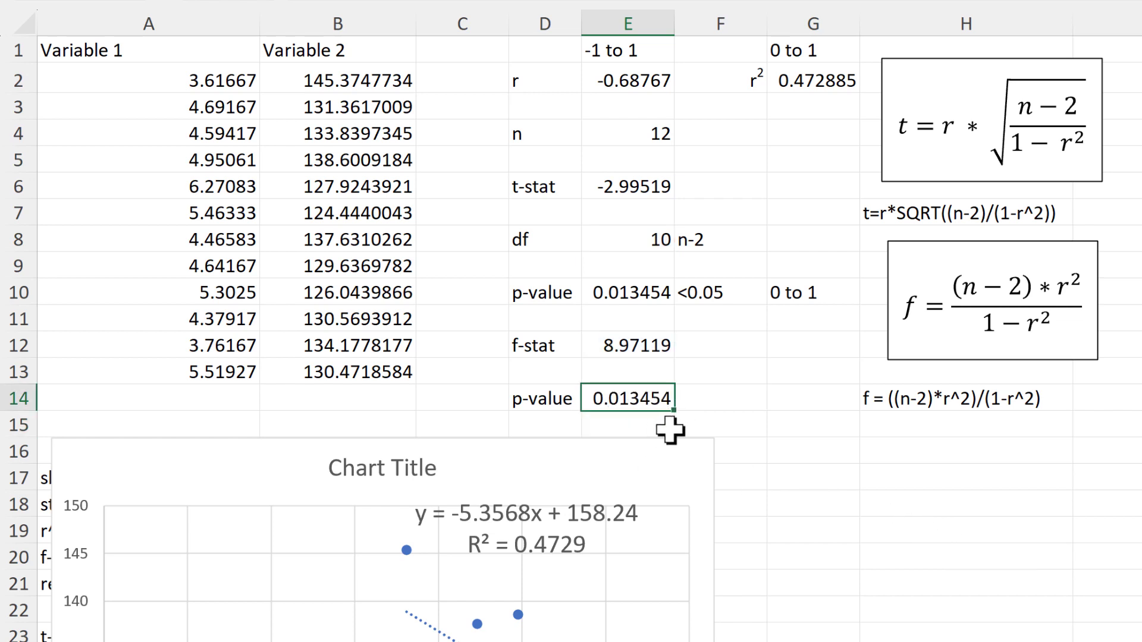
{"action": "left_click", "coordinate": [654, 295]}
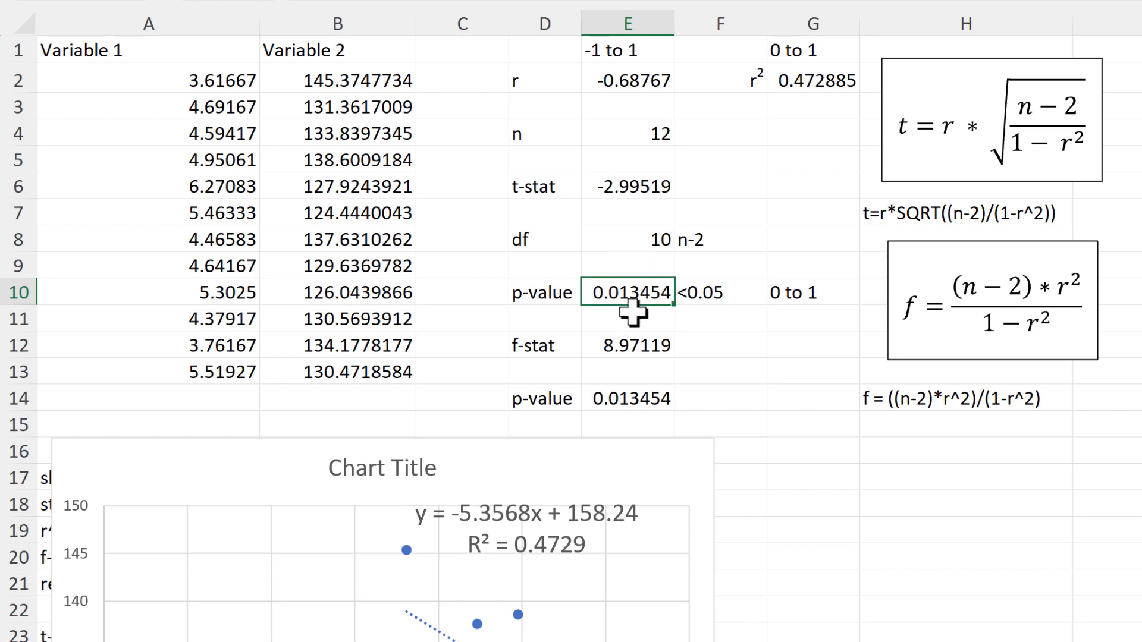
Step: Move the scatter chart clear of the LINEST table, beside the formula boxes, and start a LINEST formula in B17 with B2:B13 as known_ys
{"action": "left_click", "coordinate": [306, 445]}
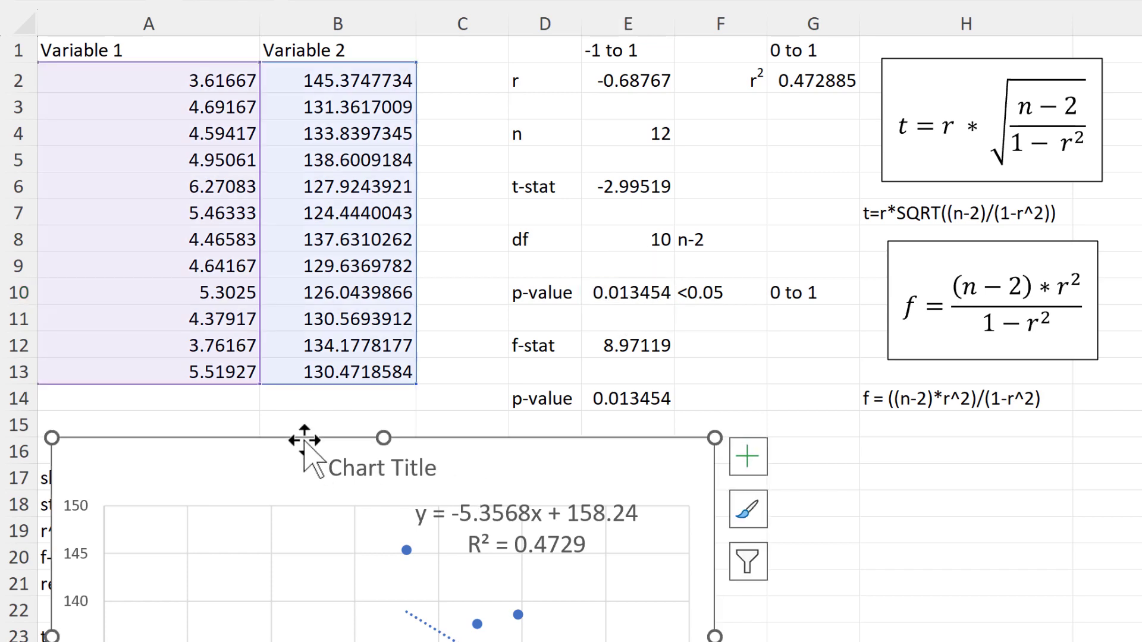
{"action": "left_click_drag", "start_coordinate": [305, 440], "coordinate": [1141, 70]}
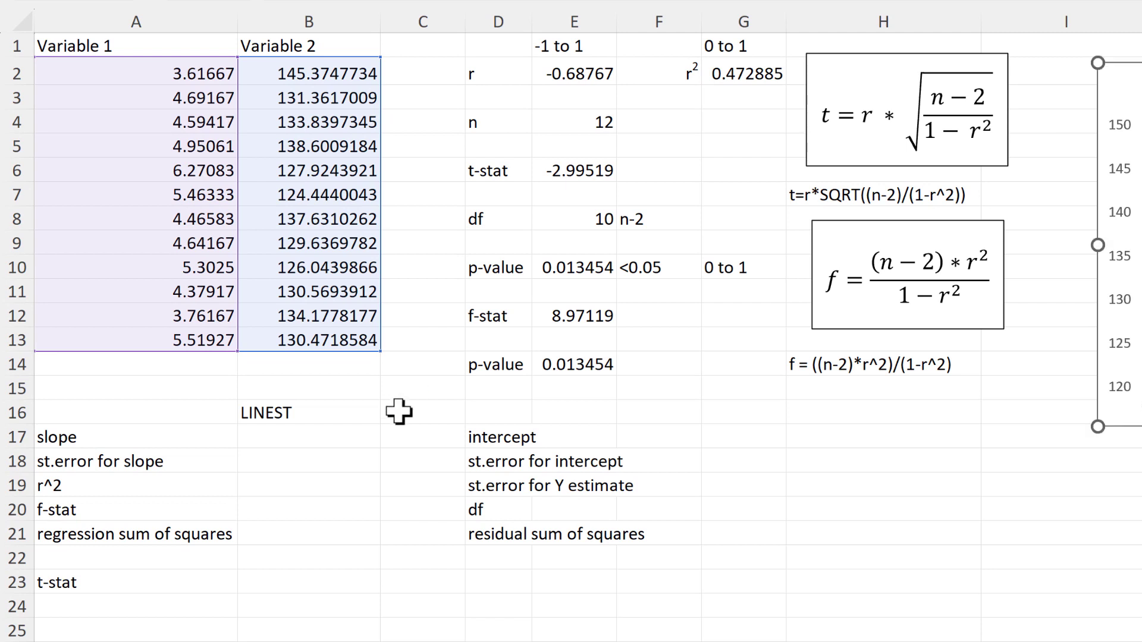
{"action": "left_click", "coordinate": [315, 443]}
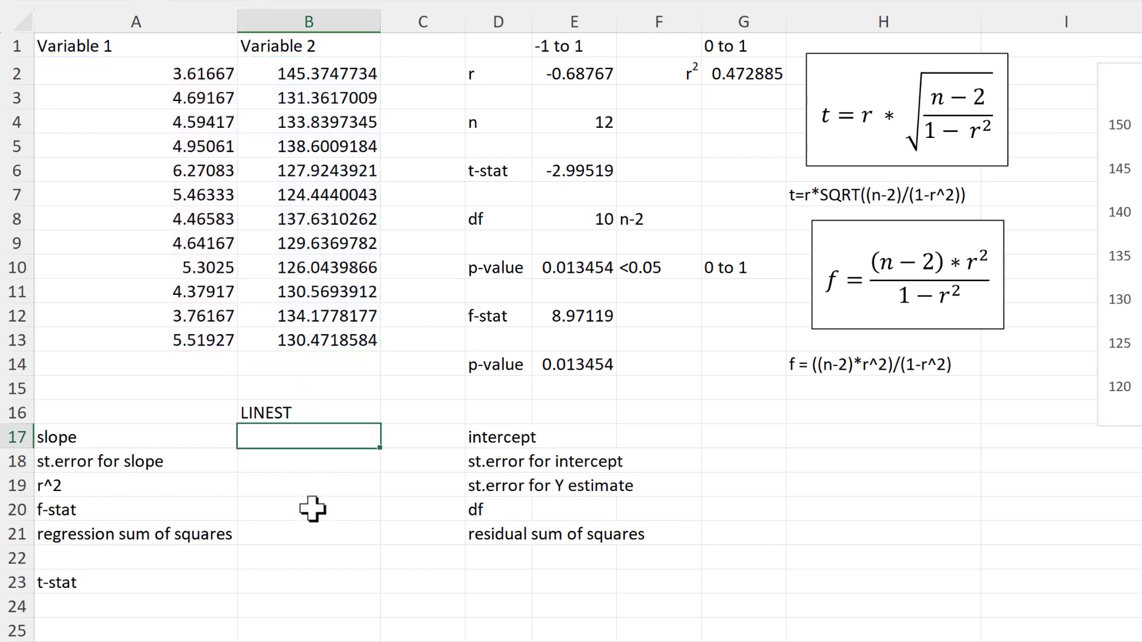
{"action": "type", "text": "=linest"}
{"action": "key", "text": "Tab"}
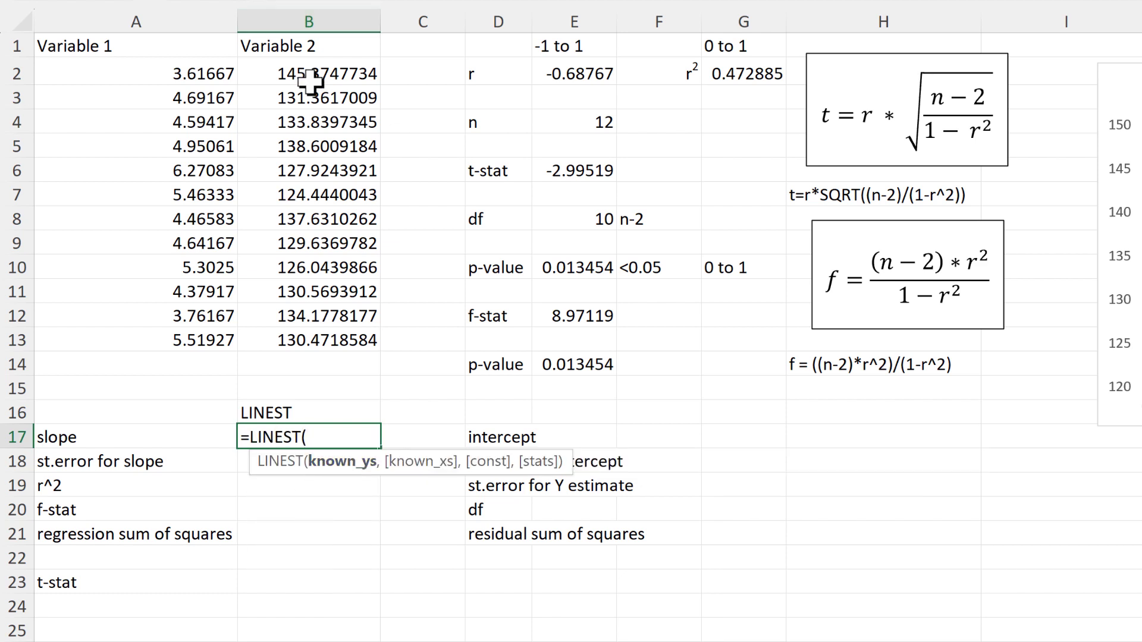
{"action": "left_click_drag", "start_coordinate": [311, 72], "coordinate": [319, 343]}
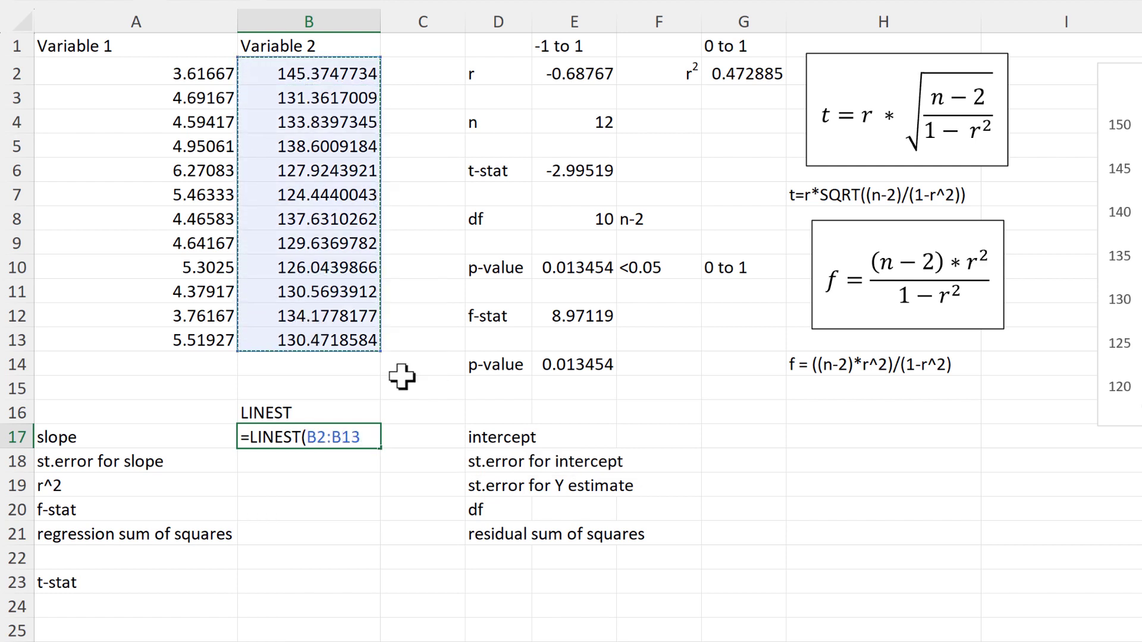
{"action": "type", "text": ","}
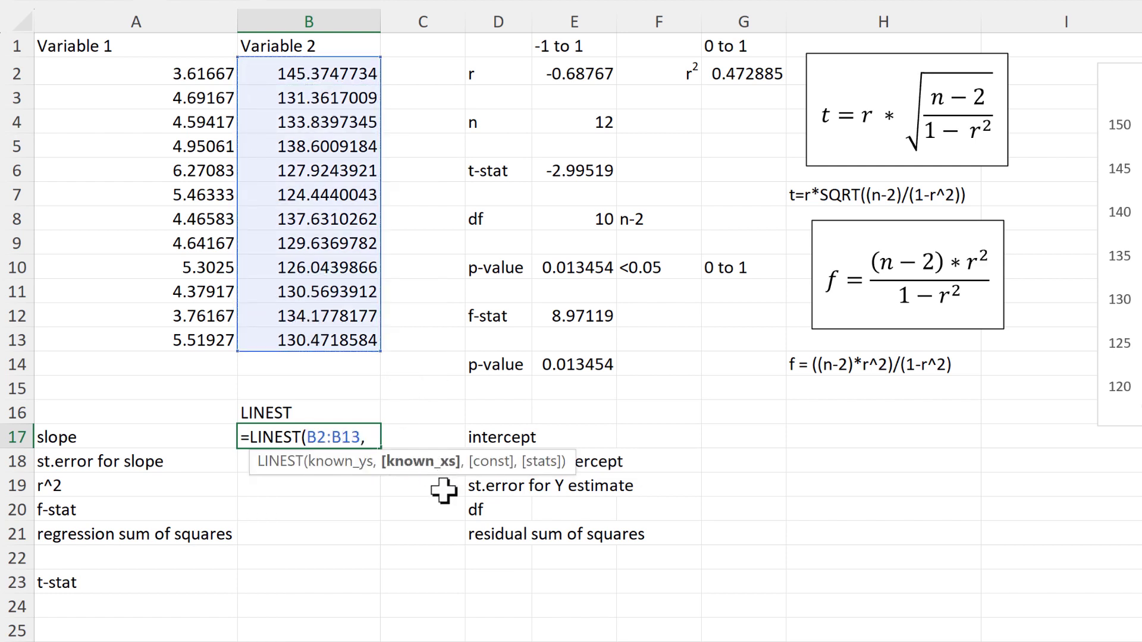
Step: Complete the LINEST formula in B17 with A2:A13 as known_xs and TRUE for both const and stats
{"action": "left_click_drag", "start_coordinate": [158, 77], "coordinate": [157, 337]}
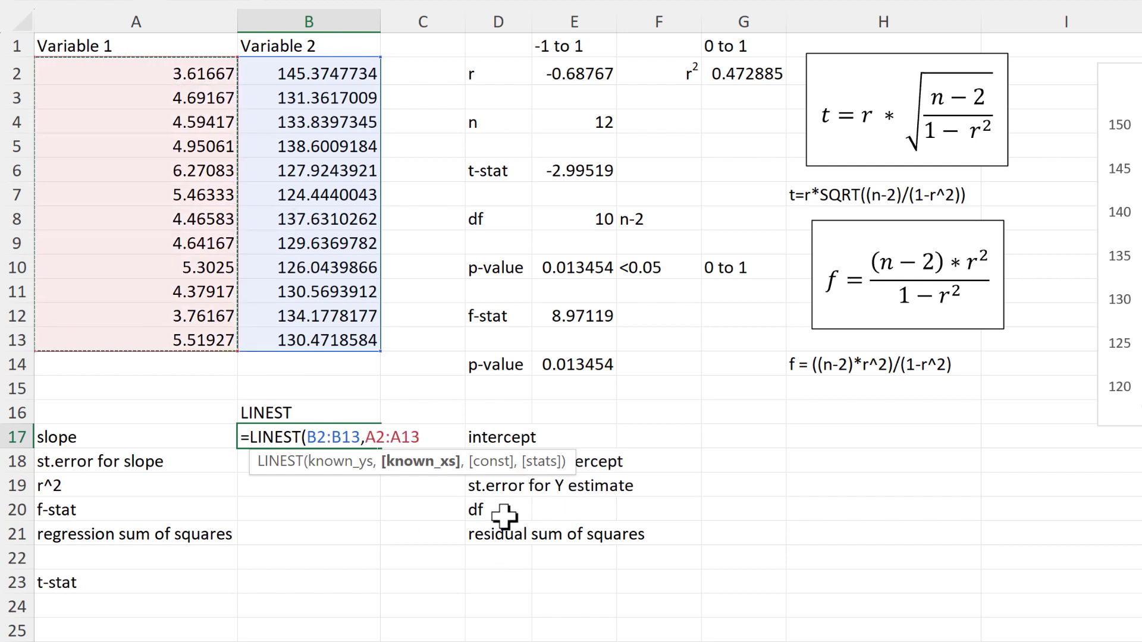
{"action": "type", "text": ","}
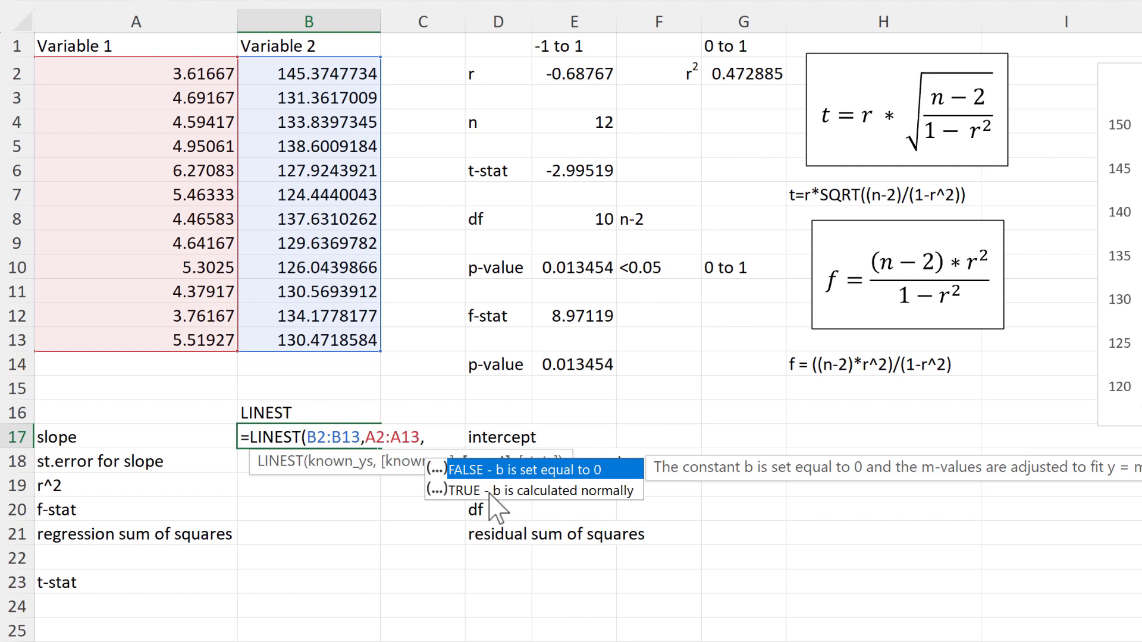
{"action": "double_click", "coordinate": [491, 491]}
{"action": "type", "text": ","}
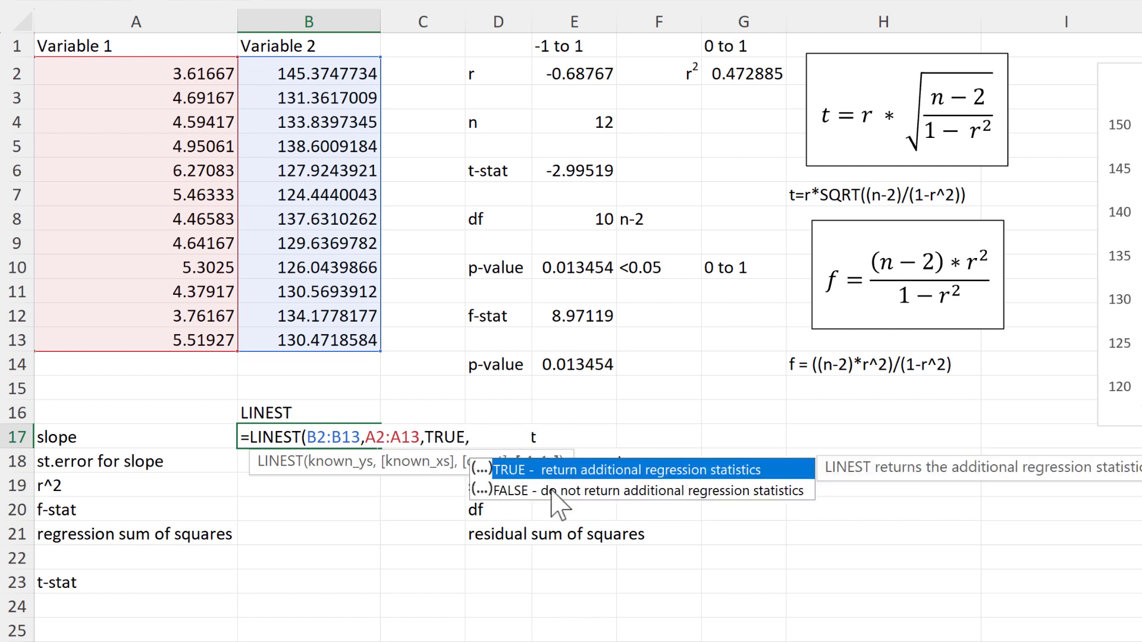
{"action": "double_click", "coordinate": [538, 476]}
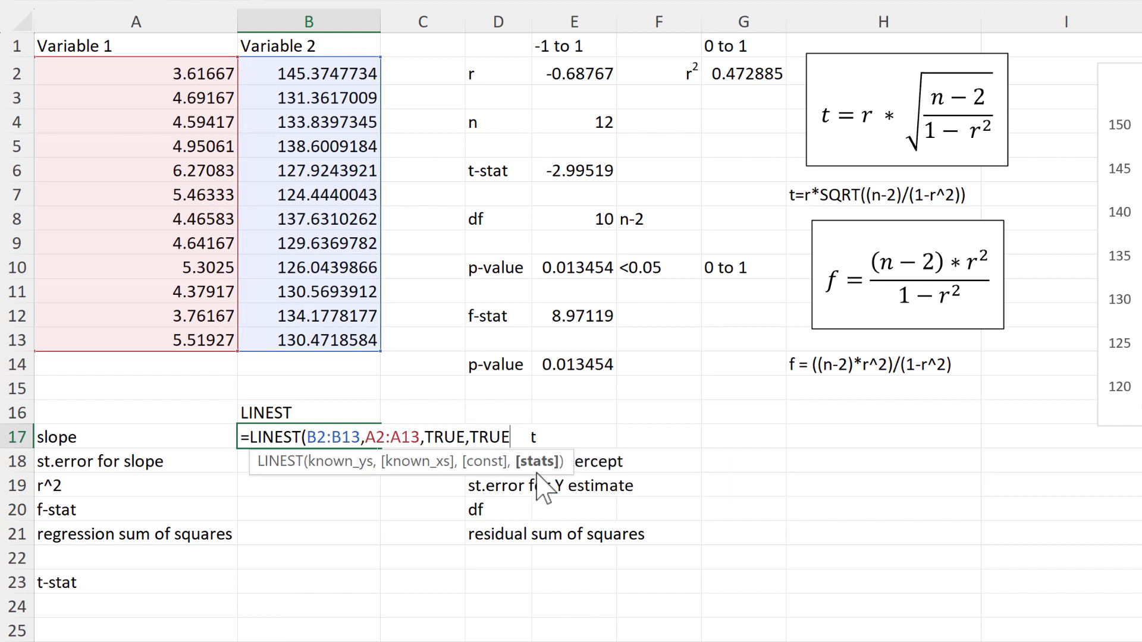
{"action": "key", "text": "Return"}
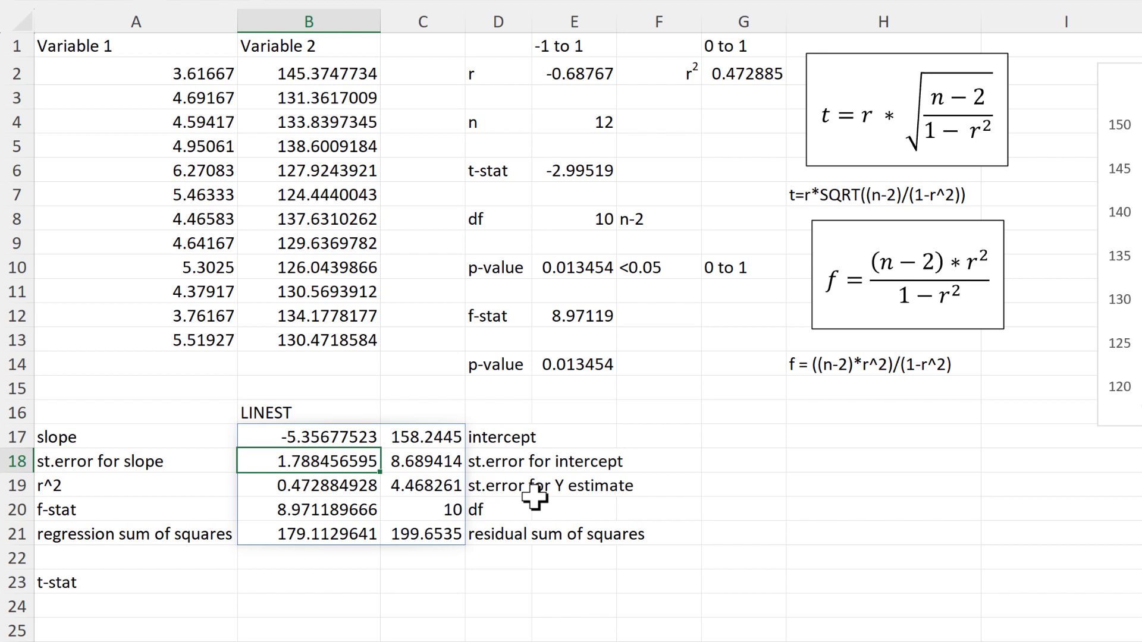
Step: Highlight the matching r^2 values in B19 and G2 with a yellow fill
{"action": "left_click", "coordinate": [323, 485]}
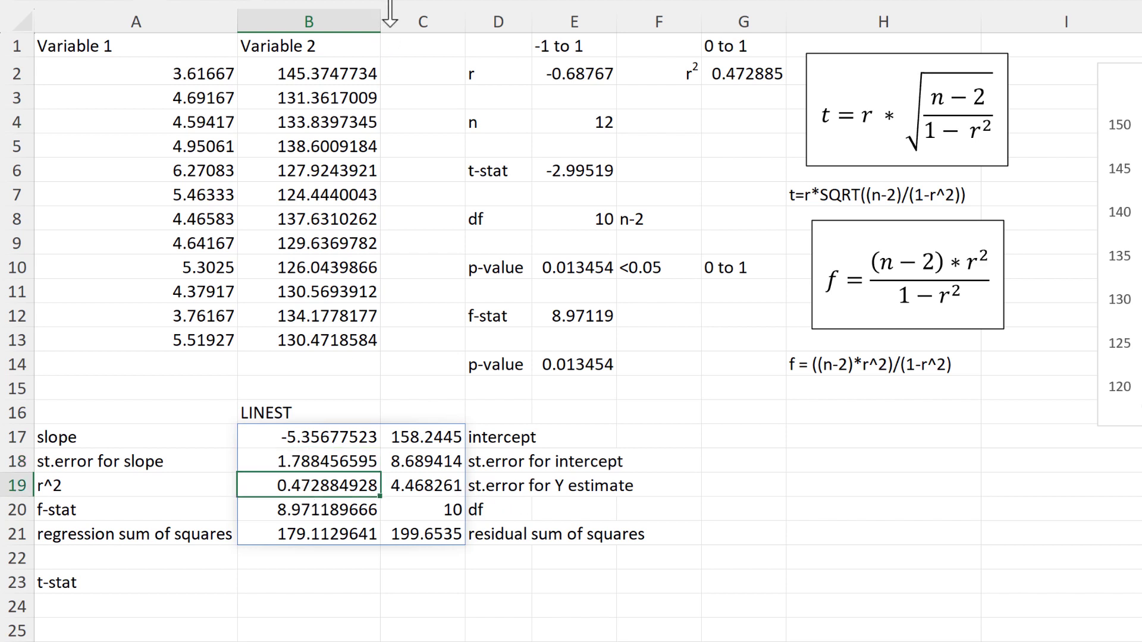
{"action": "key", "text": "alt+h"}
{"action": "key", "text": "h"}
{"action": "key", "text": "Return"}
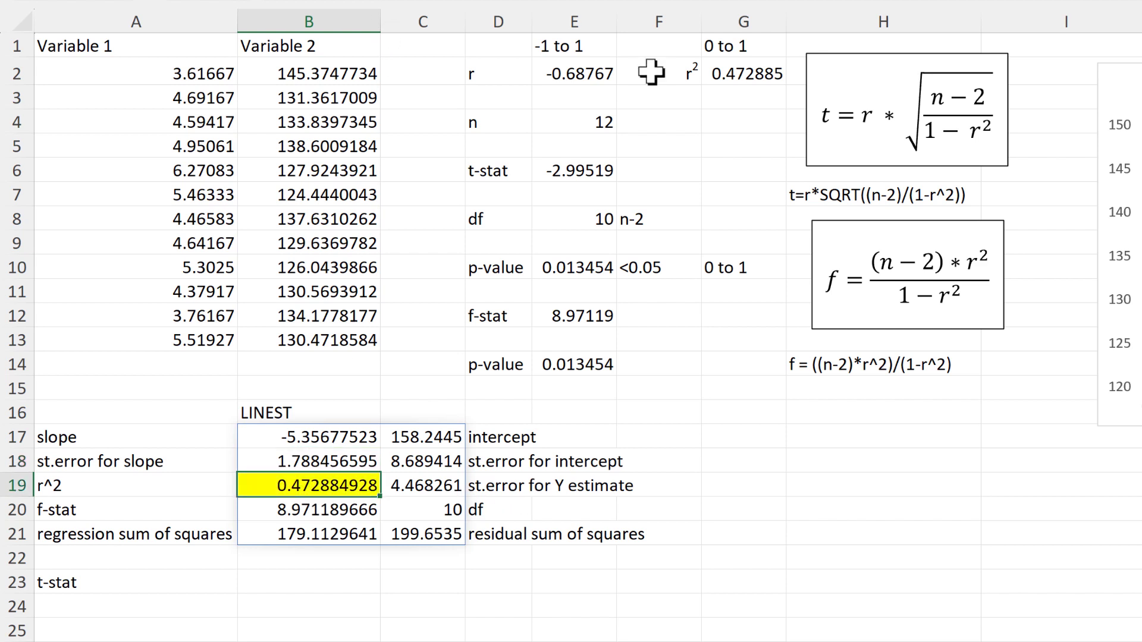
{"action": "left_click", "coordinate": [738, 65]}
{"action": "key", "text": "F4"}
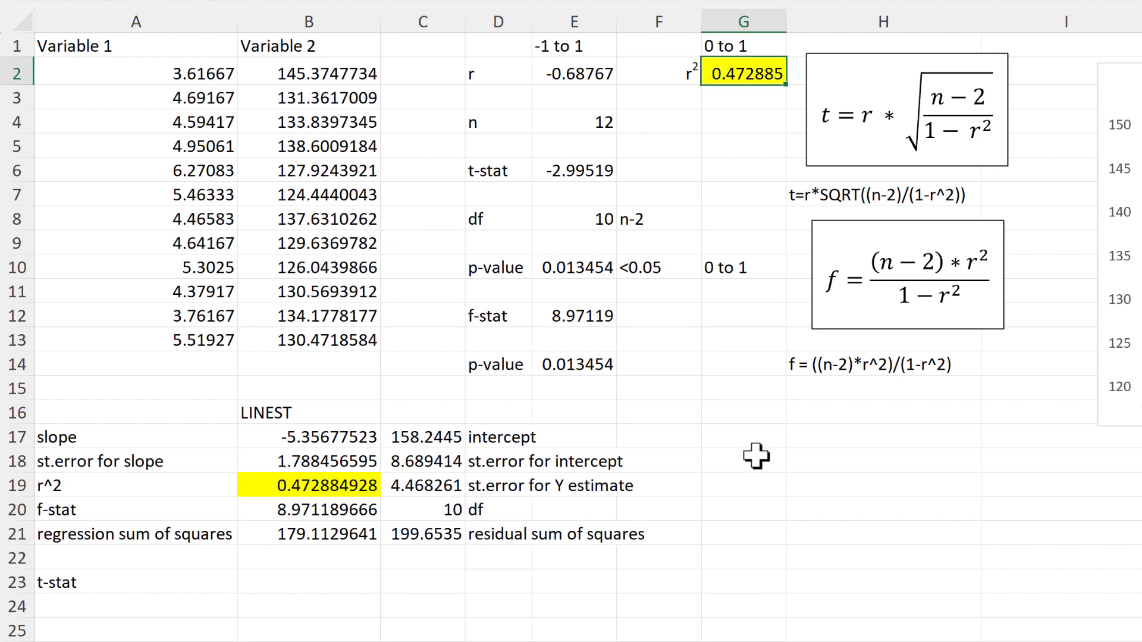
Step: Apply the same yellow fill to the matching df values in C20 and E8
{"action": "left_click", "coordinate": [433, 510]}
{"action": "key", "text": "F4"}
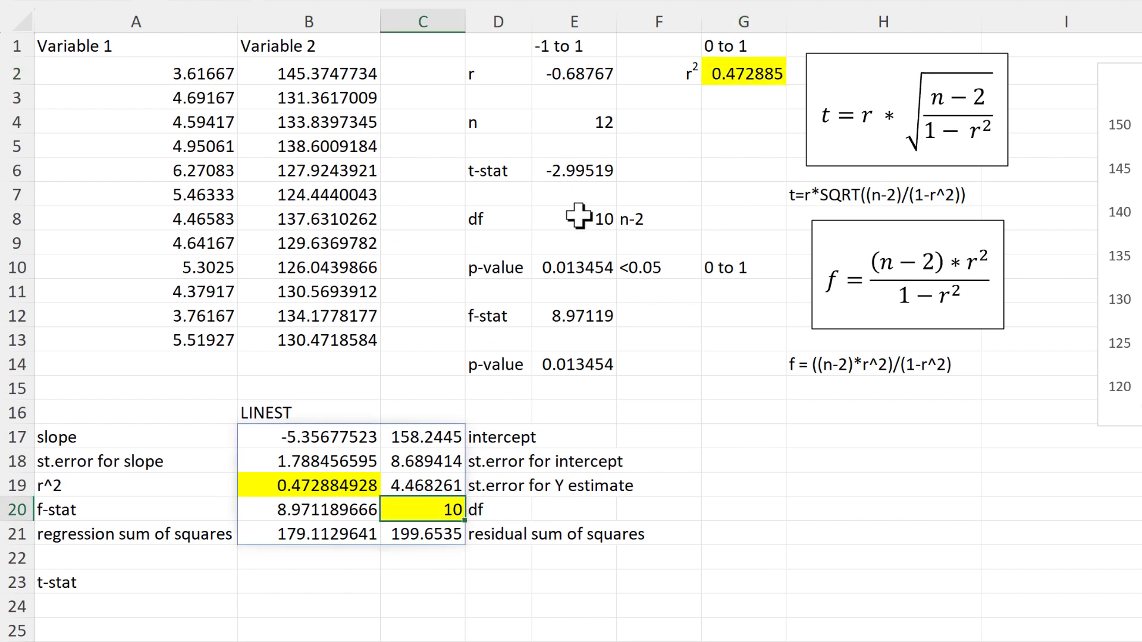
{"action": "left_click", "coordinate": [580, 218]}
{"action": "key", "text": "F4"}
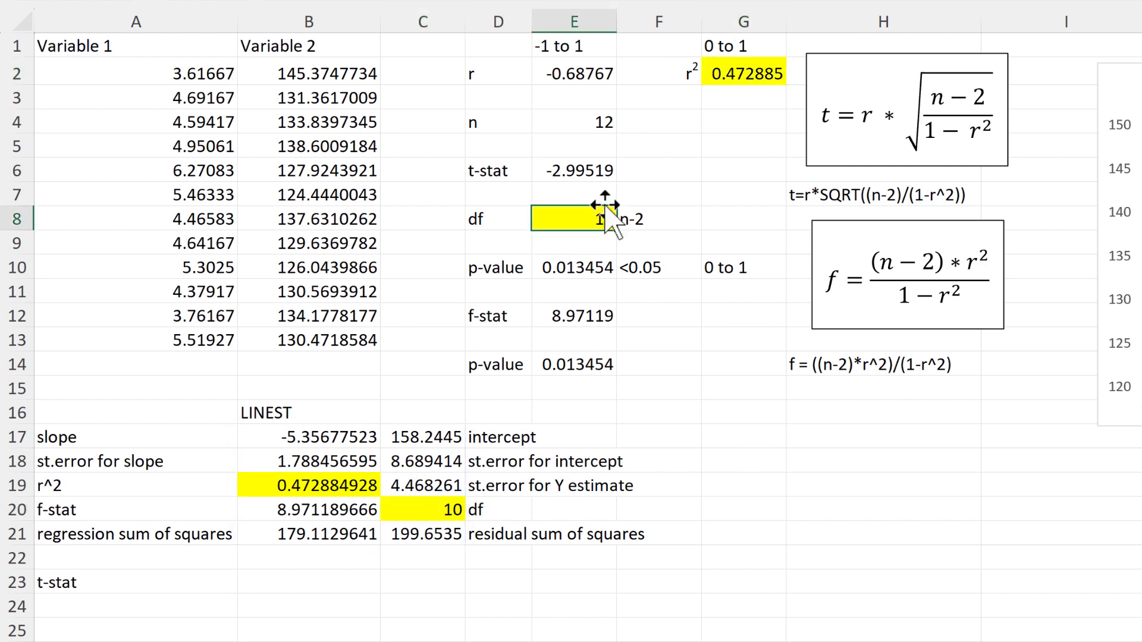
Step: Apply the same yellow fill to the matching f-stat values in B20 and E12
{"action": "left_click", "coordinate": [322, 510]}
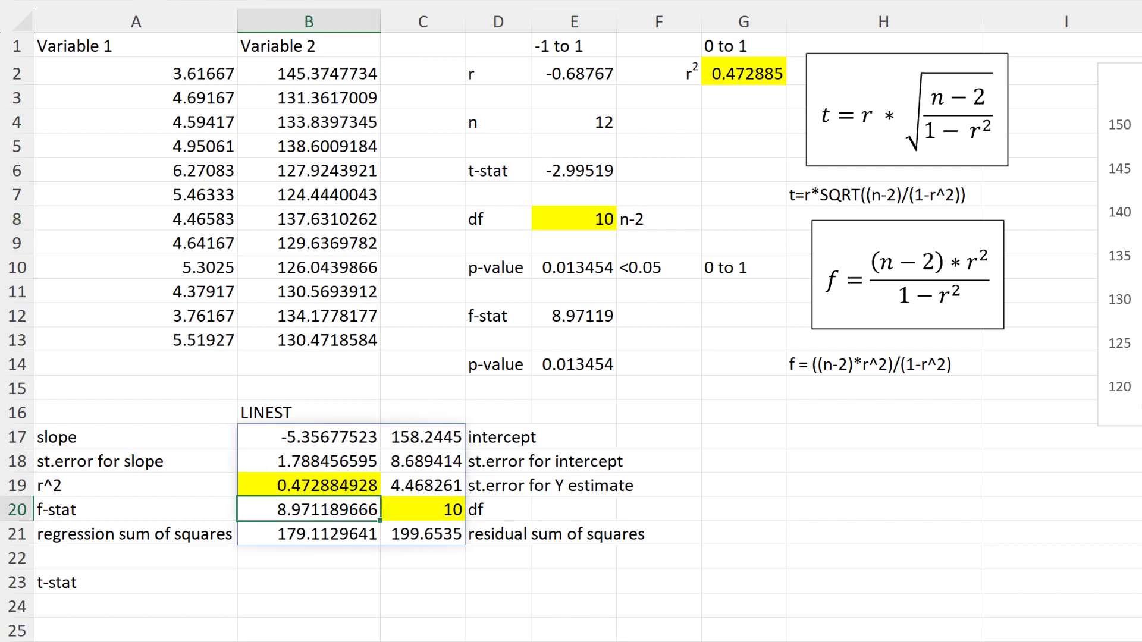
{"action": "key", "text": "F4"}
{"action": "left_click", "coordinate": [567, 314]}
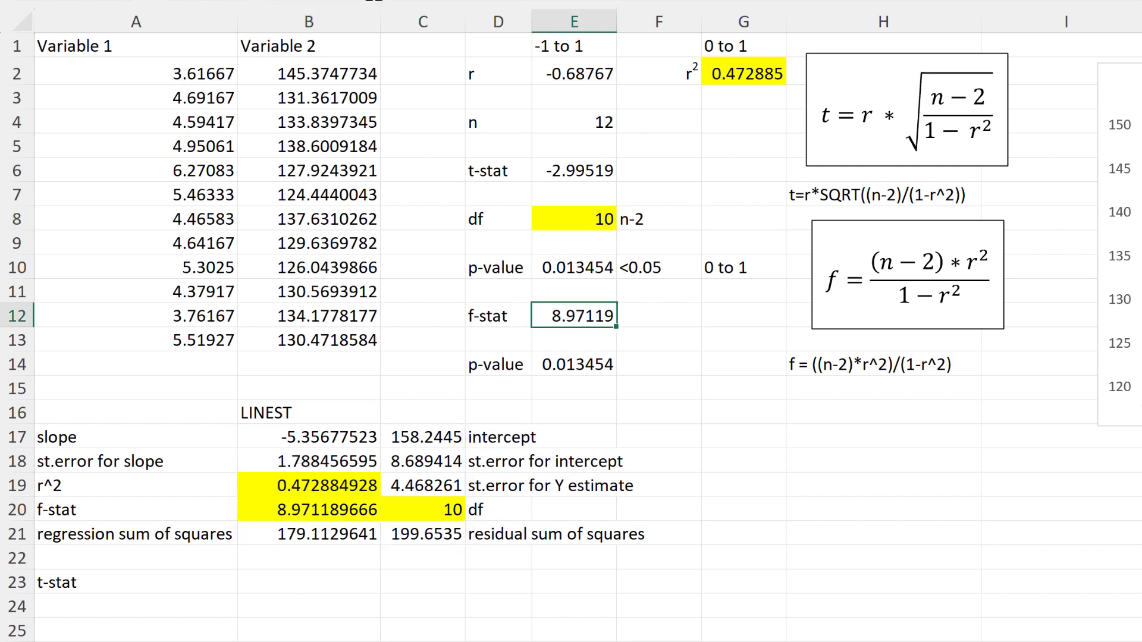
{"action": "key", "text": "F4"}
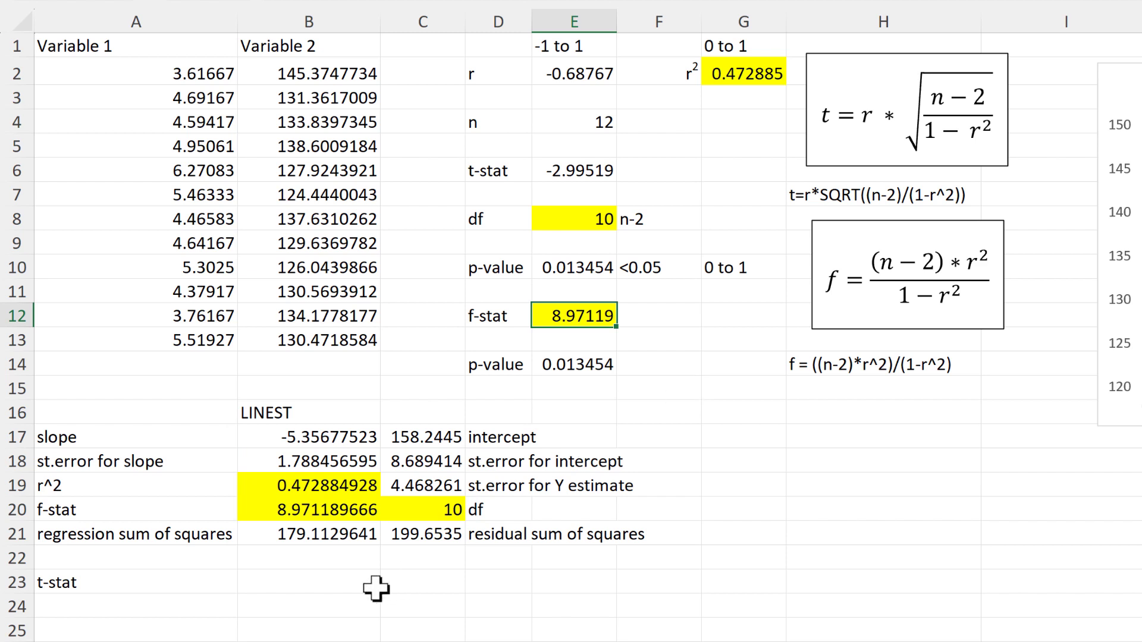
Step: Calculate the t-stat in B23 by dividing the slope by its standard error with =B17/B18
{"action": "left_click", "coordinate": [338, 583]}
{"action": "type", "text": "="}
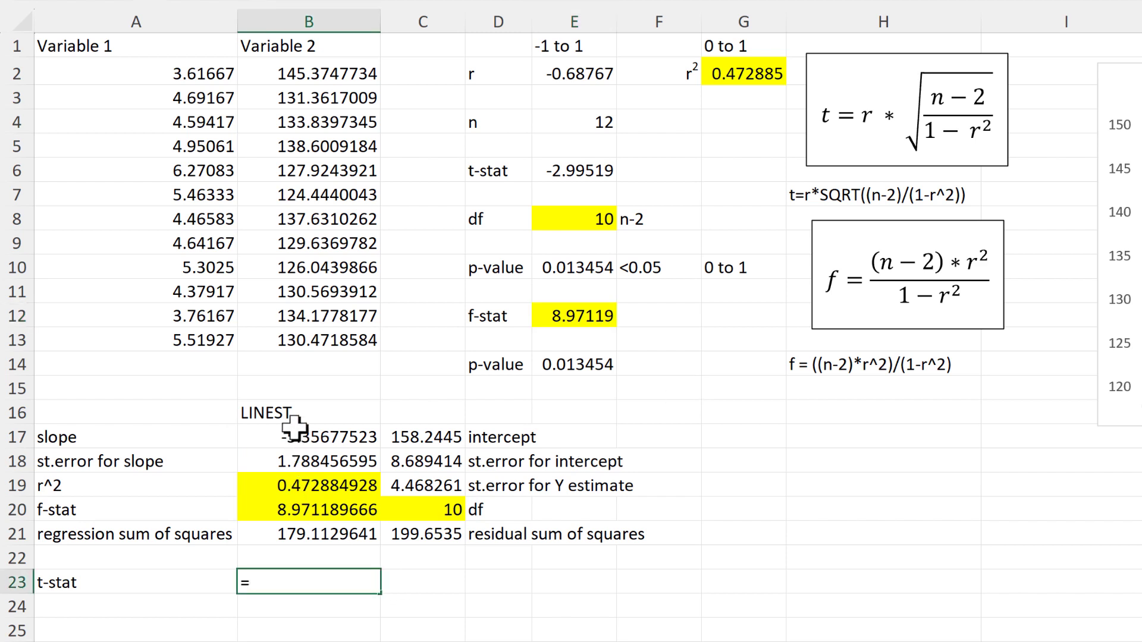
{"action": "left_click", "coordinate": [292, 429]}
{"action": "type", "text": "/"}
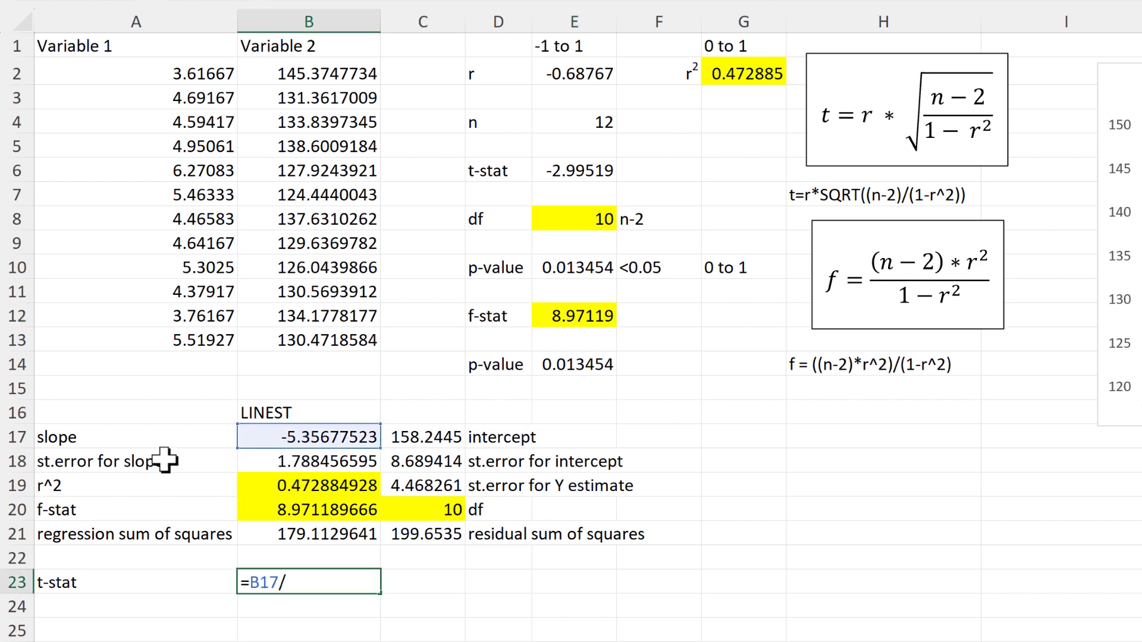
{"action": "left_click", "coordinate": [286, 465]}
{"action": "key", "text": "Return"}
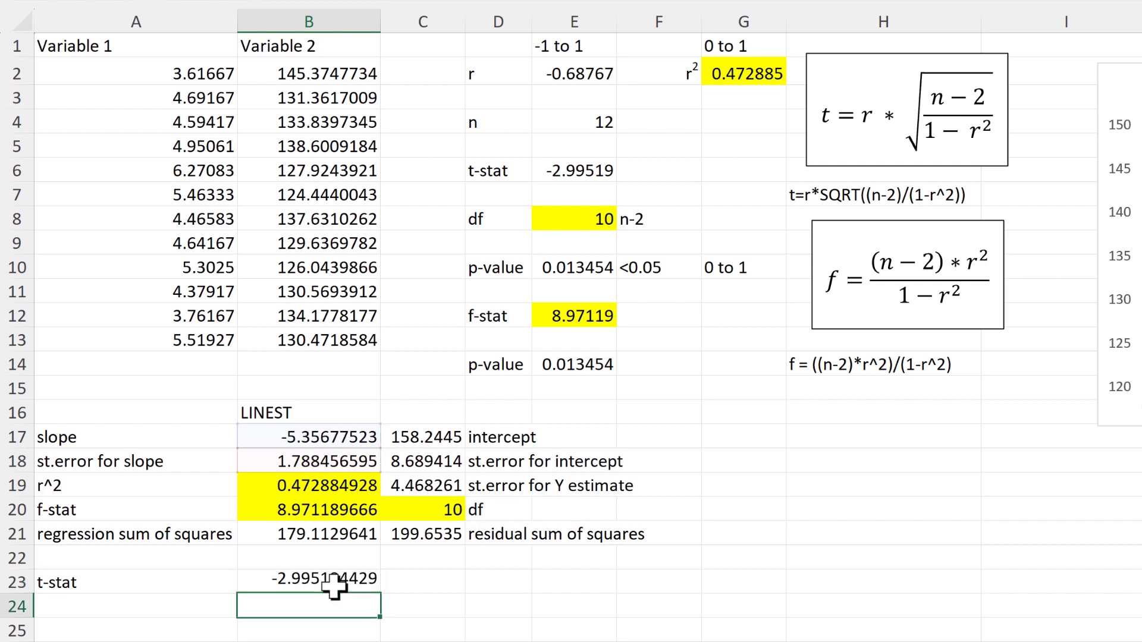
Step: Highlight the matching t-stat values in B23 and E6 with the yellow fill
{"action": "left_click", "coordinate": [322, 586]}
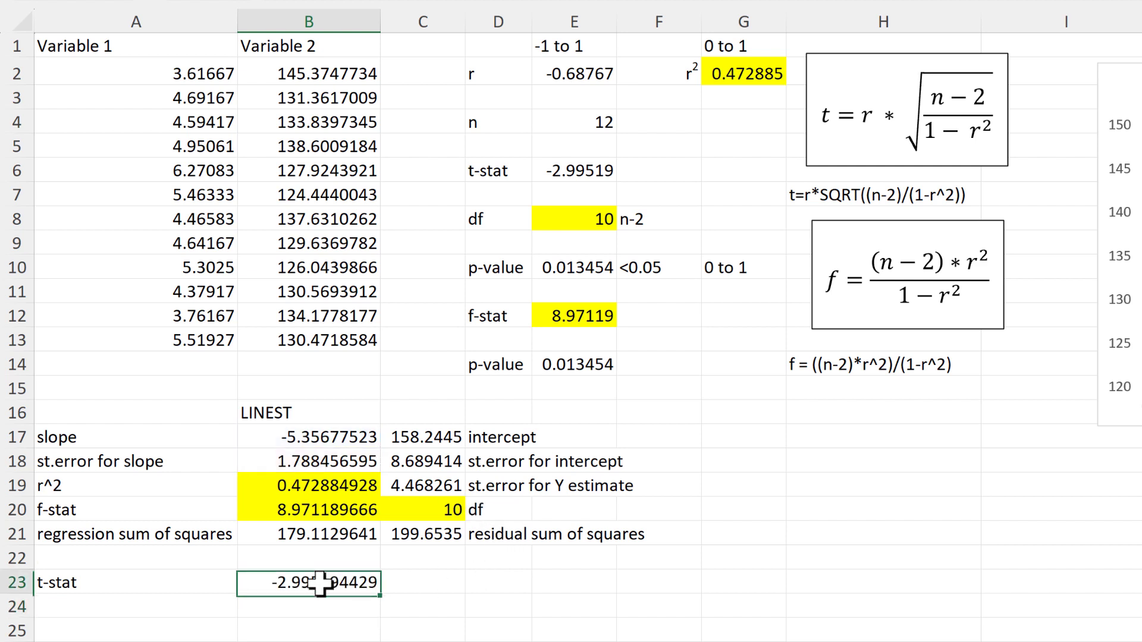
{"action": "left_click", "coordinate": [437, 1]}
{"action": "left_click", "coordinate": [561, 173]}
{"action": "key", "text": "F4"}
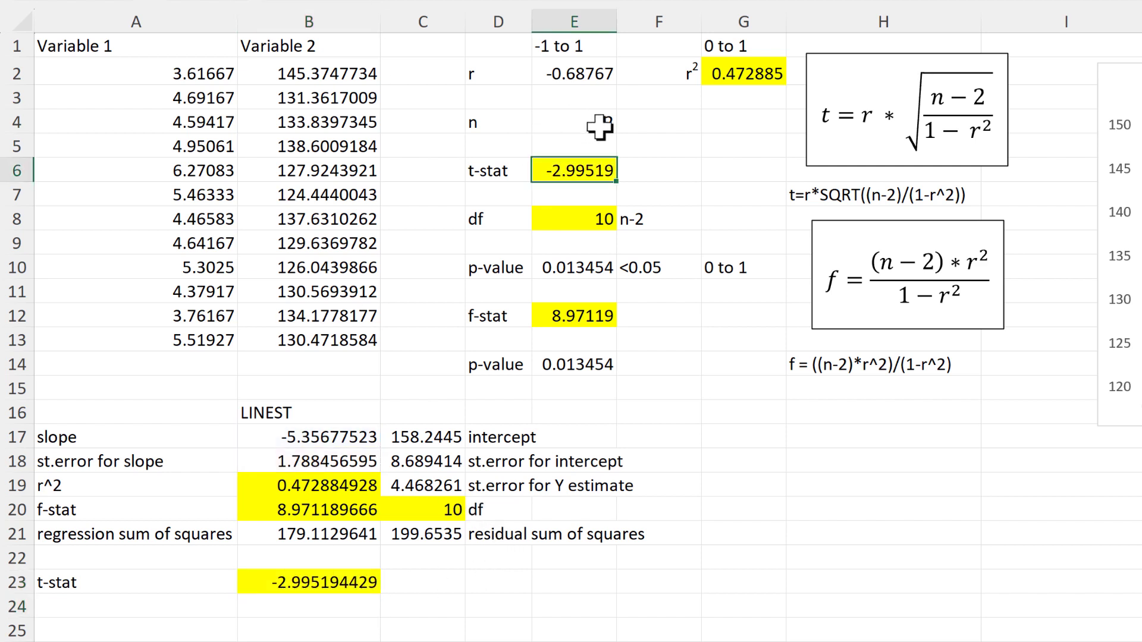
{"action": "left_click", "coordinate": [869, 464]}
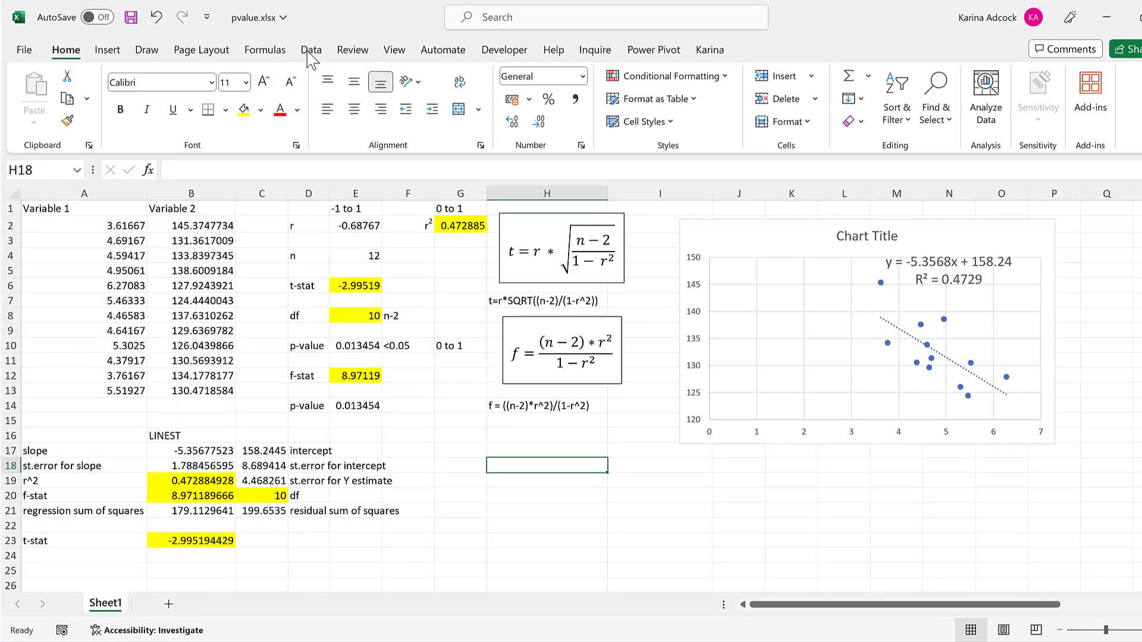
Step: Check in the Excel add-ins settings that the Analysis ToolPak is enabled
{"action": "left_click", "coordinate": [312, 53]}
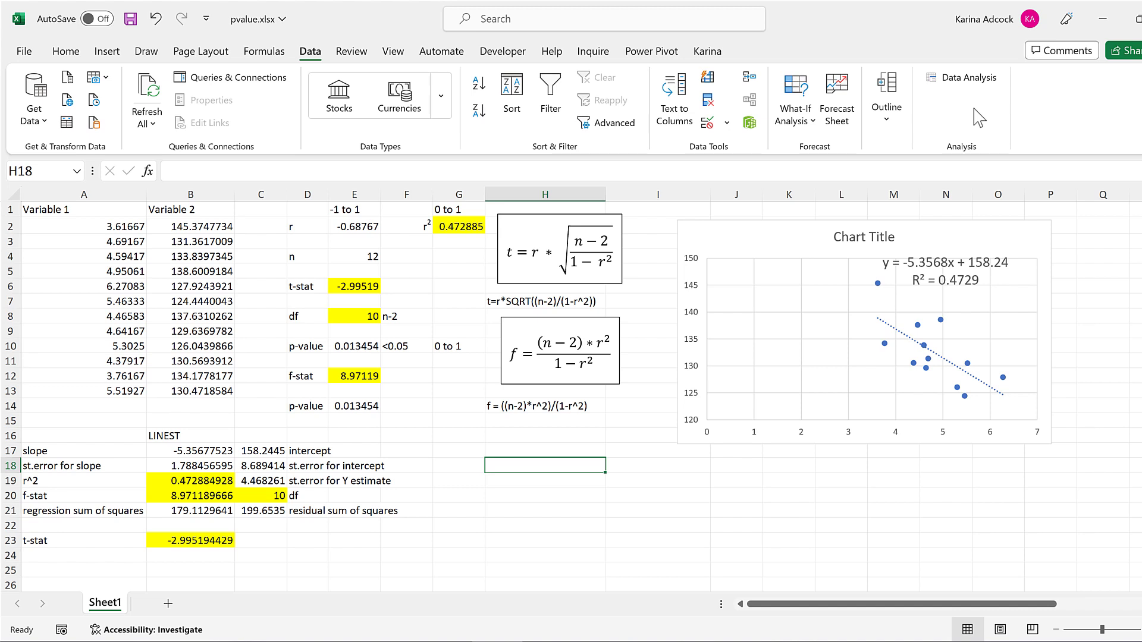
{"action": "left_click", "coordinate": [24, 51]}
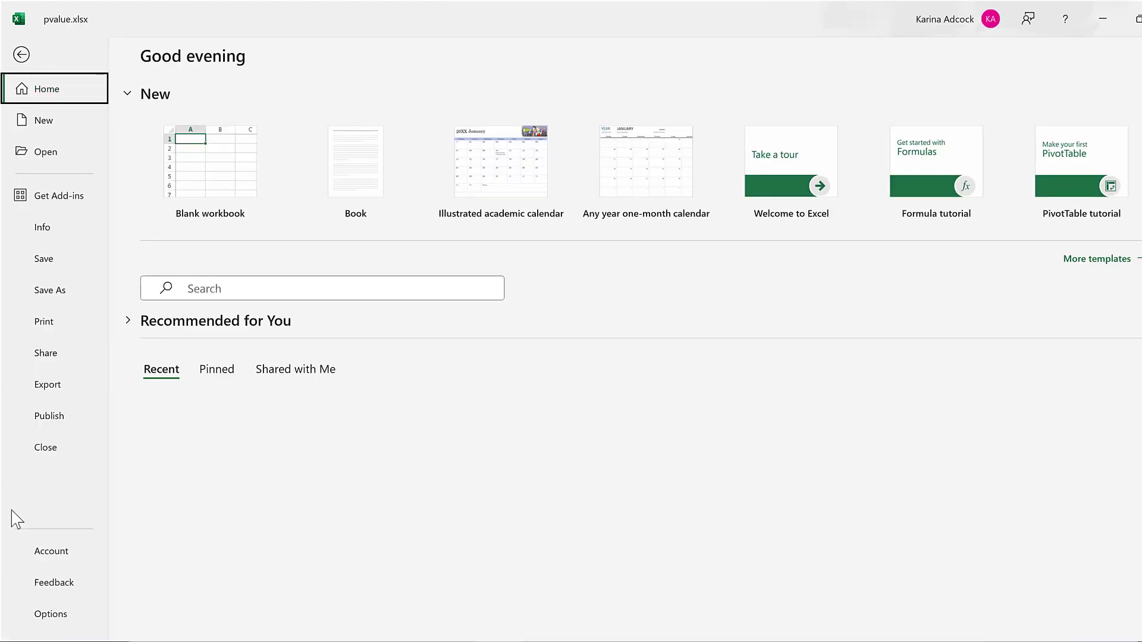
{"action": "left_click", "coordinate": [36, 615]}
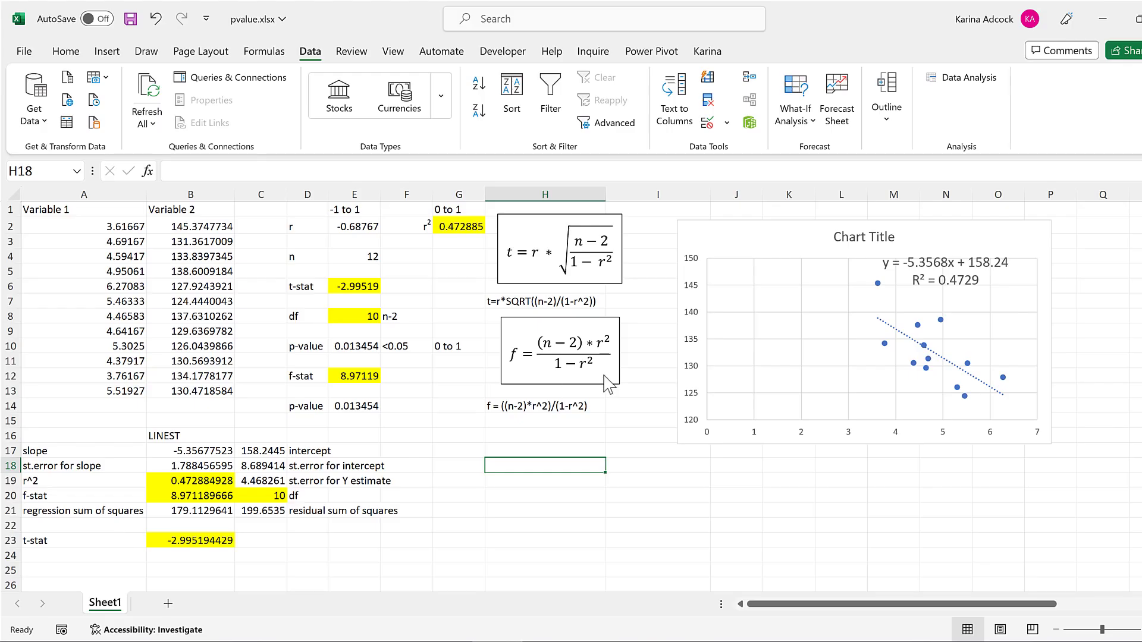
{"action": "left_click", "coordinate": [344, 323]}
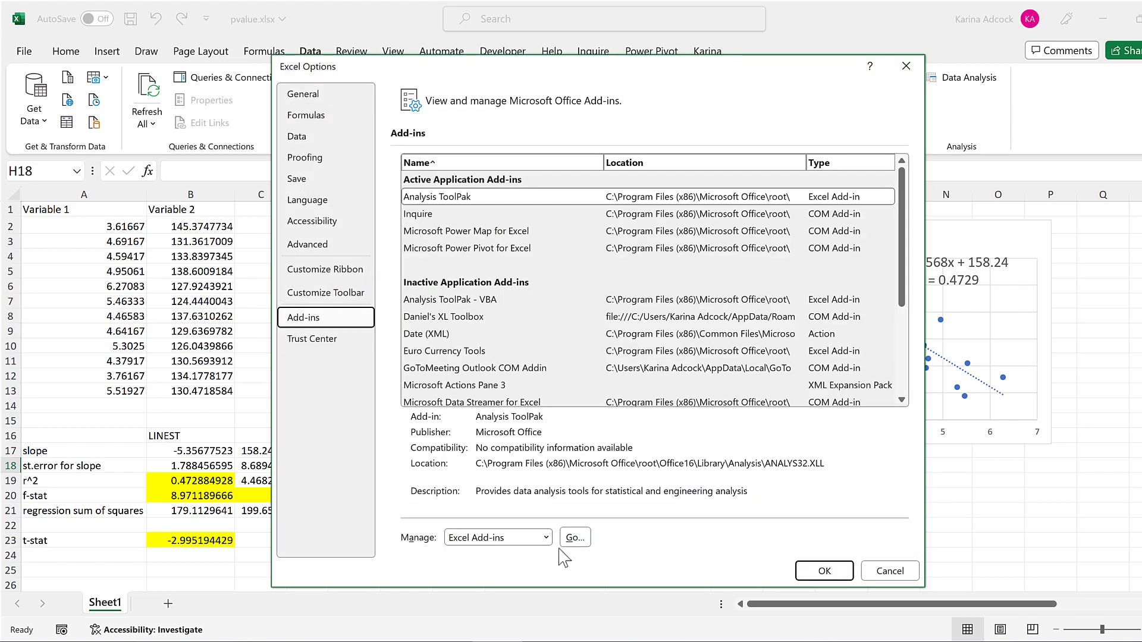
{"action": "left_click", "coordinate": [574, 537]}
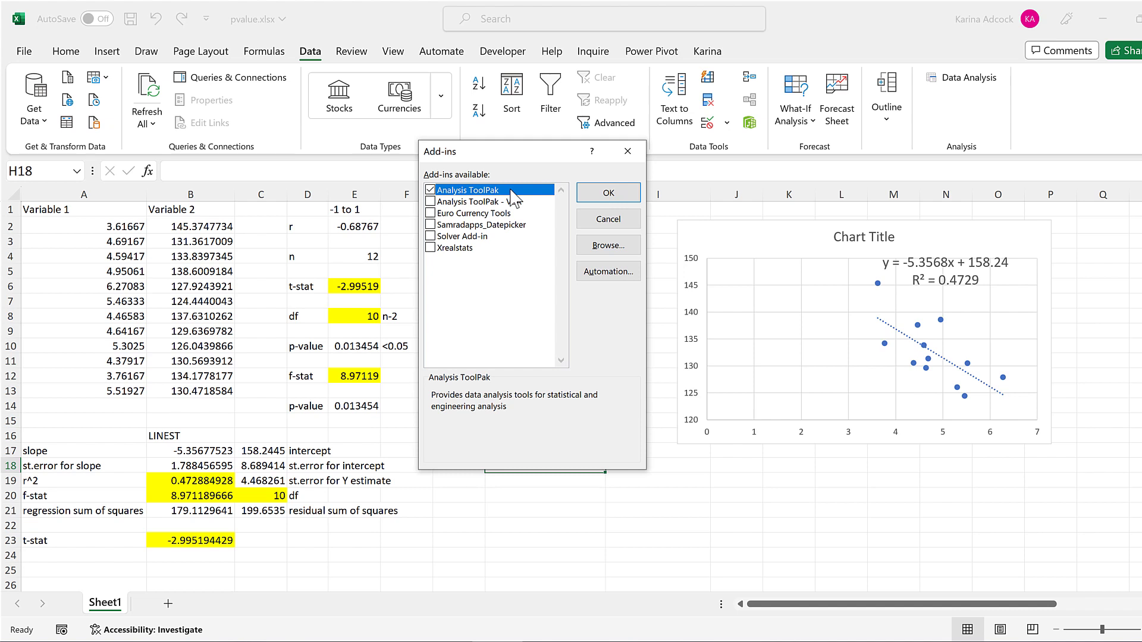
{"action": "left_click", "coordinate": [604, 194]}
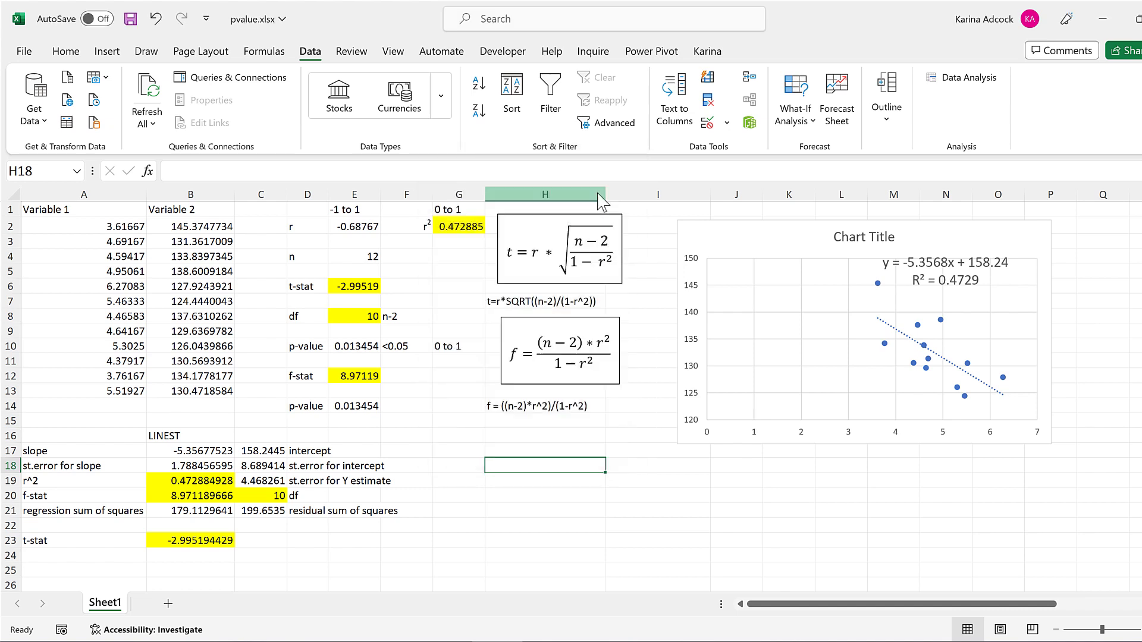
Step: Hide columns H through P, which hold the formula boxes and the scatter chart, and select cell R2
{"action": "left_click_drag", "start_coordinate": [528, 194], "coordinate": [1051, 194]}
{"action": "right_click", "coordinate": [1051, 194]}
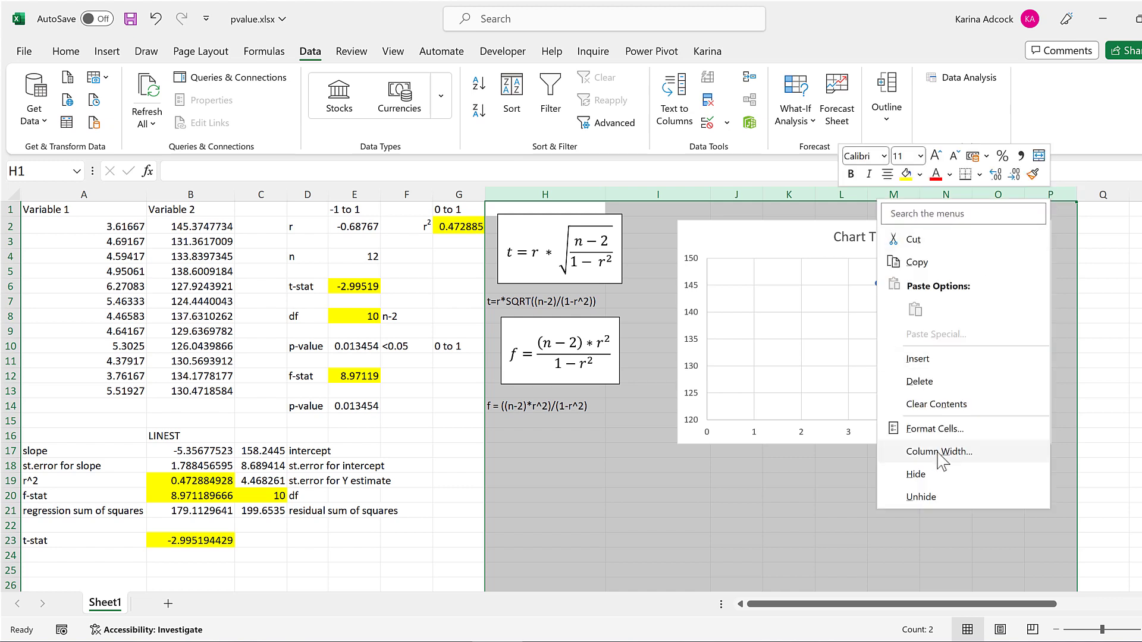
{"action": "left_click", "coordinate": [910, 474]}
{"action": "left_click", "coordinate": [548, 230]}
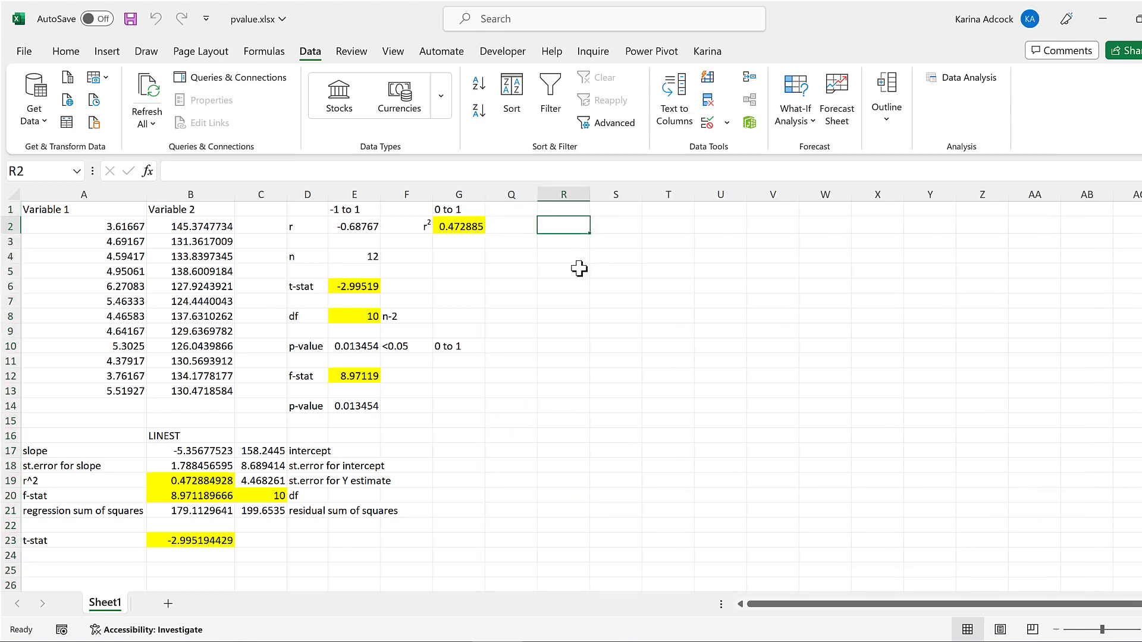
Step: Open the Regression tool from the Data Analysis tools
{"action": "left_click", "coordinate": [962, 82]}
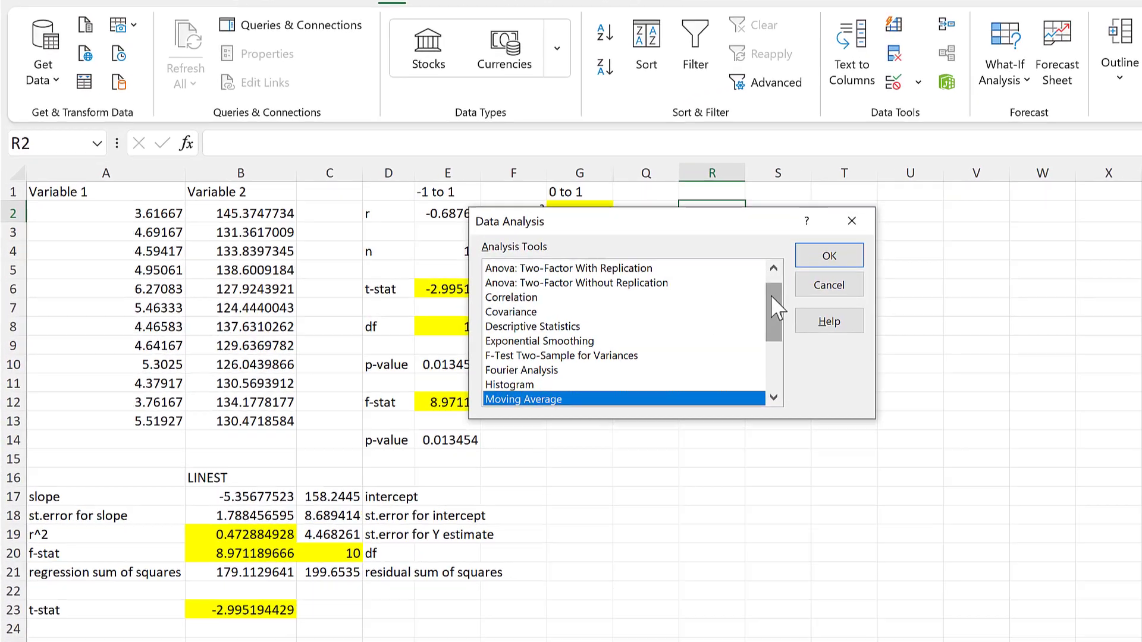
{"action": "scroll", "coordinate": [645, 301], "scroll_direction": "down", "scroll_amount": 2}
{"action": "left_click", "coordinate": [659, 376]}
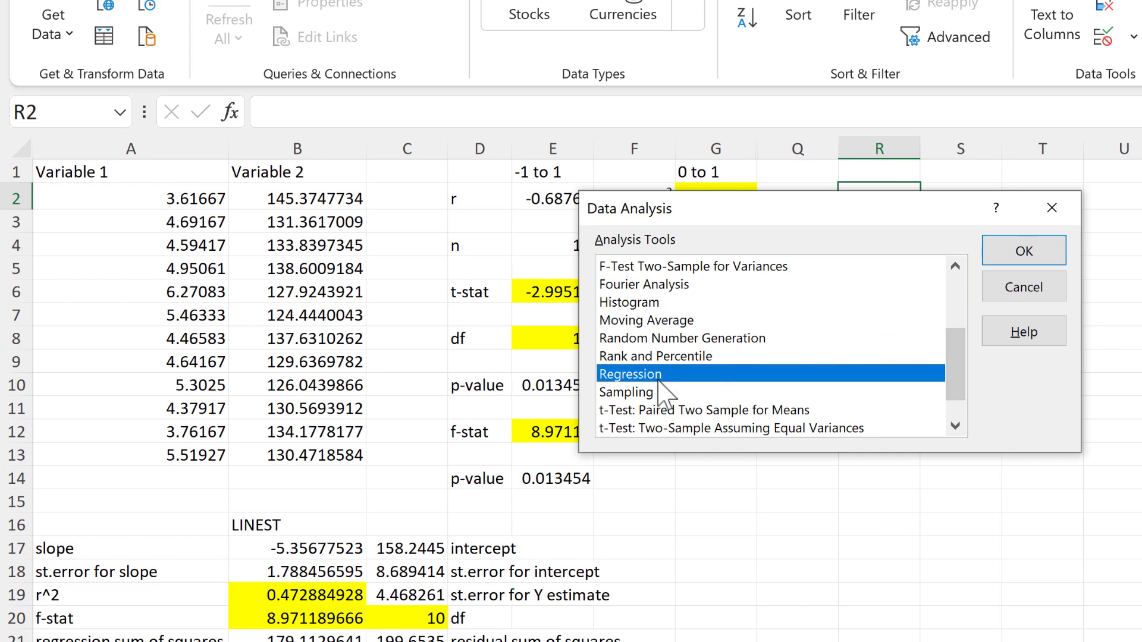
{"action": "left_click", "coordinate": [1022, 248]}
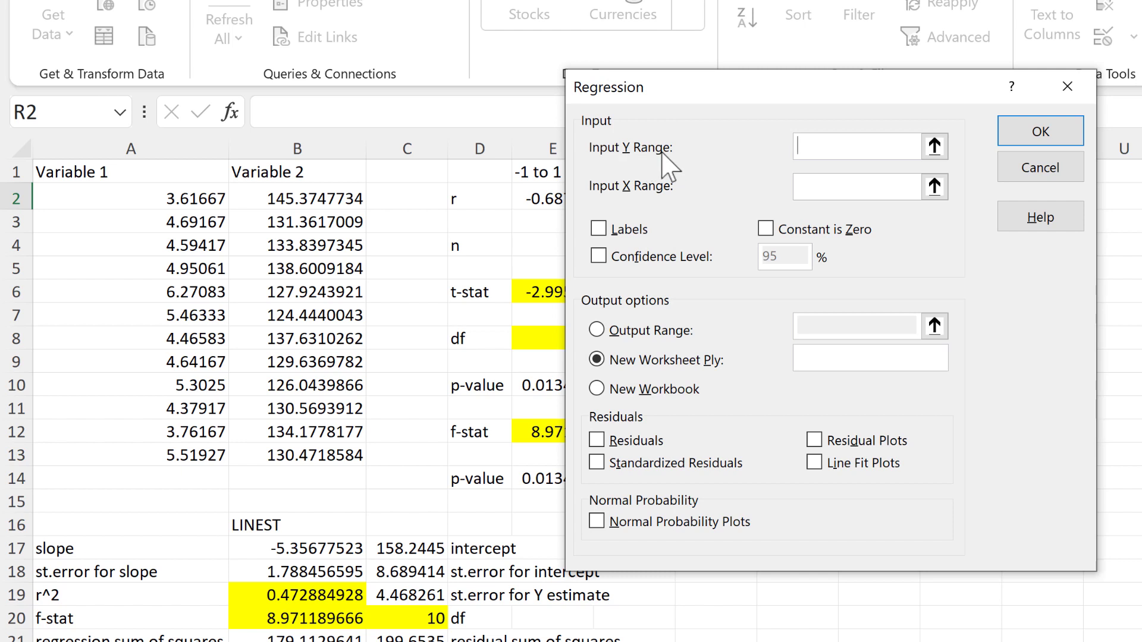
Step: Set the regression's Y range to B2:B13 and its X range to A2:A13
{"action": "left_click", "coordinate": [934, 148]}
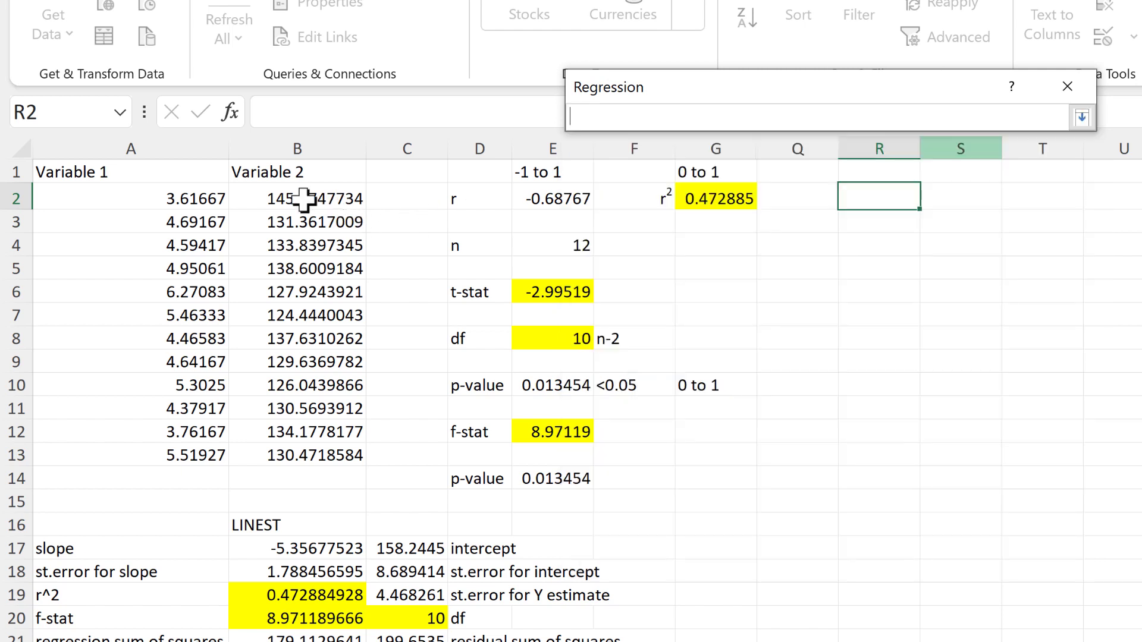
{"action": "left_click_drag", "start_coordinate": [304, 200], "coordinate": [364, 445]}
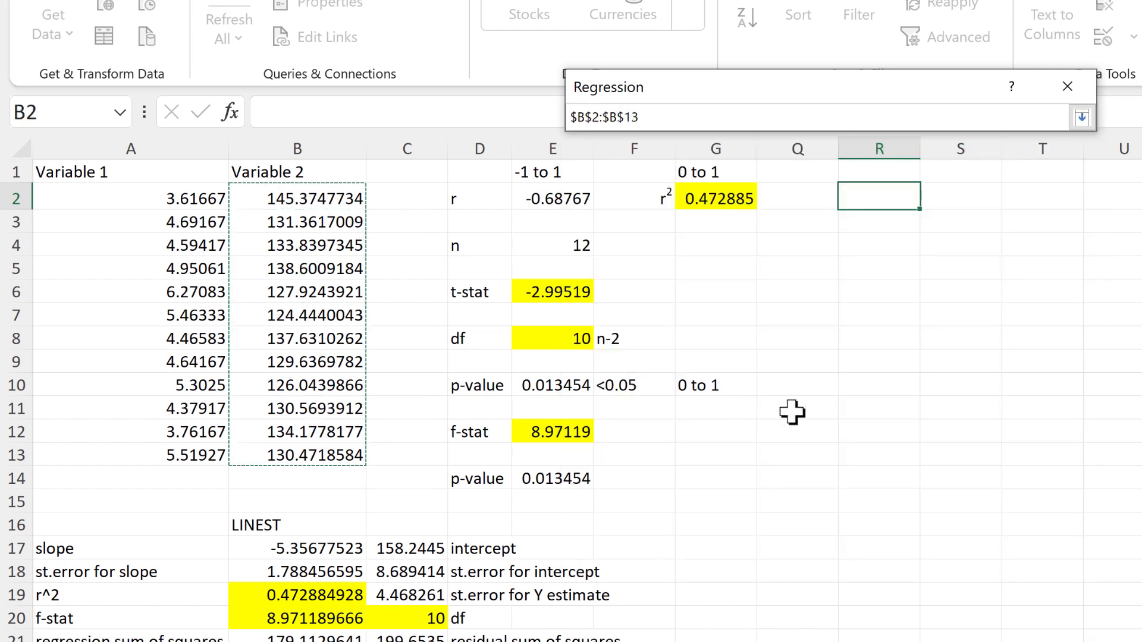
{"action": "key", "text": "Return"}
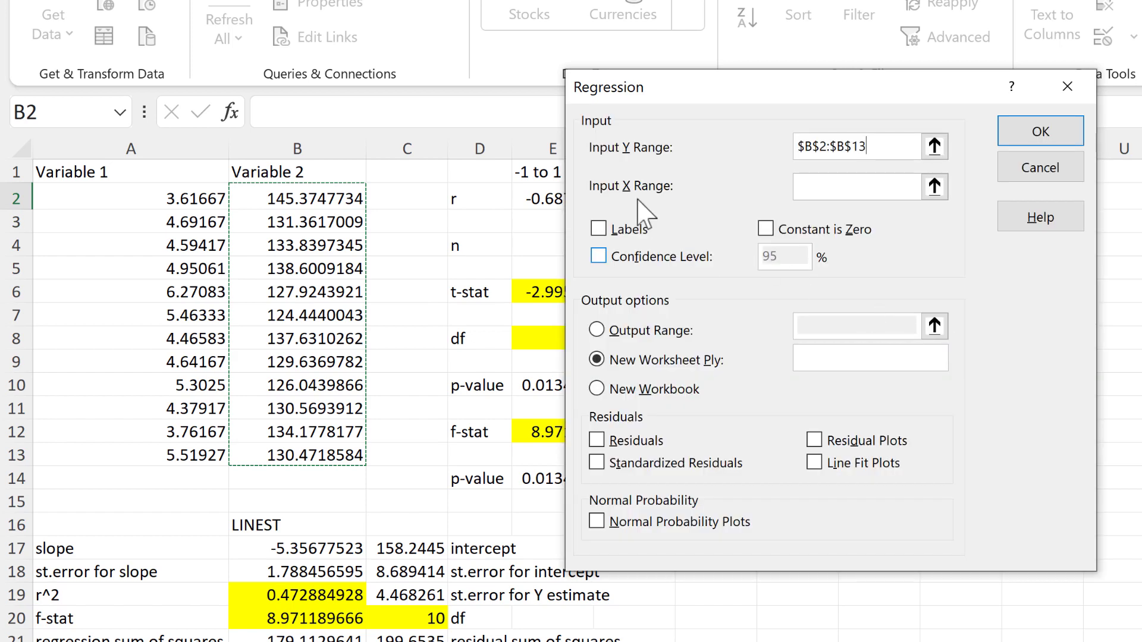
{"action": "left_click", "coordinate": [934, 186]}
{"action": "left_click_drag", "start_coordinate": [190, 202], "coordinate": [185, 458]}
{"action": "key", "text": "Return"}
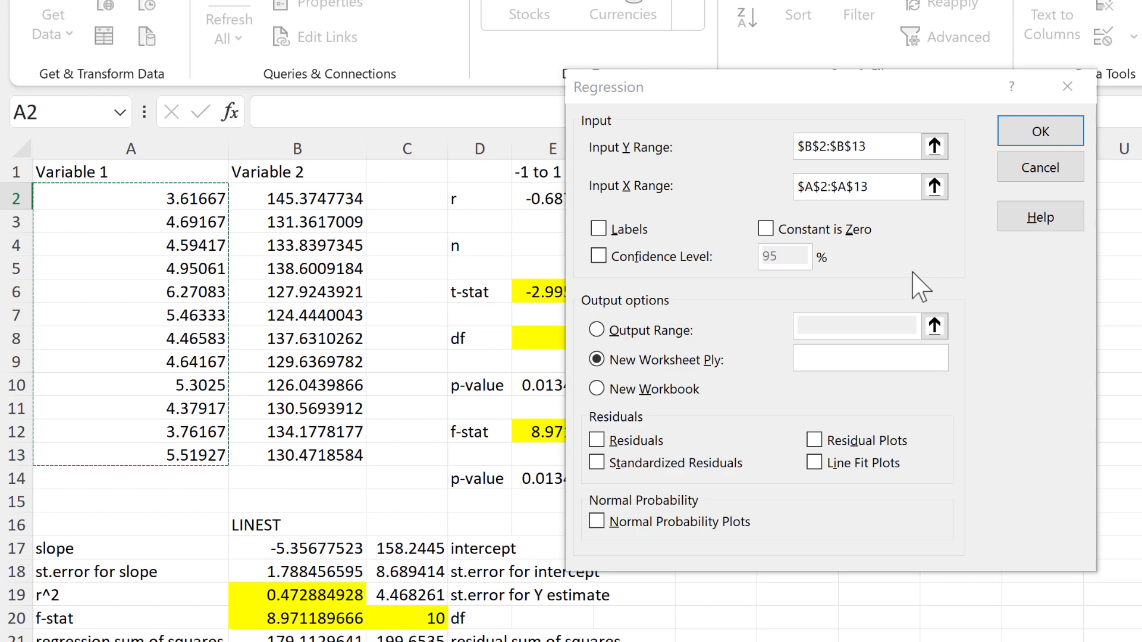
Step: Run the regression with its output range starting at R2, and autofit column R to the output labels
{"action": "left_click", "coordinate": [613, 331]}
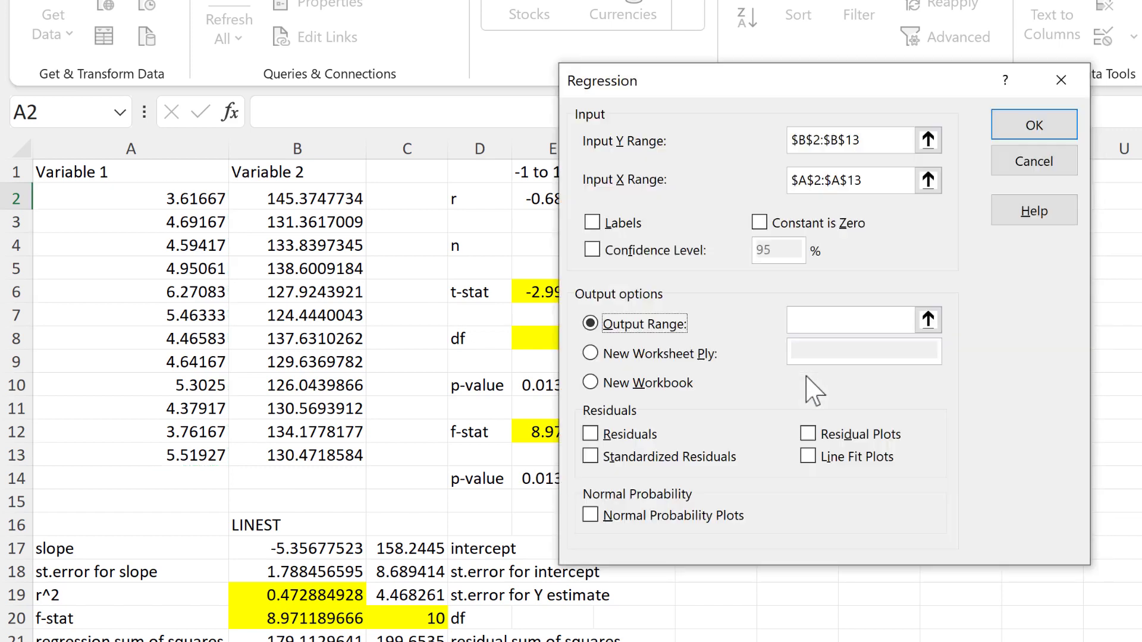
{"action": "left_click", "coordinate": [928, 321]}
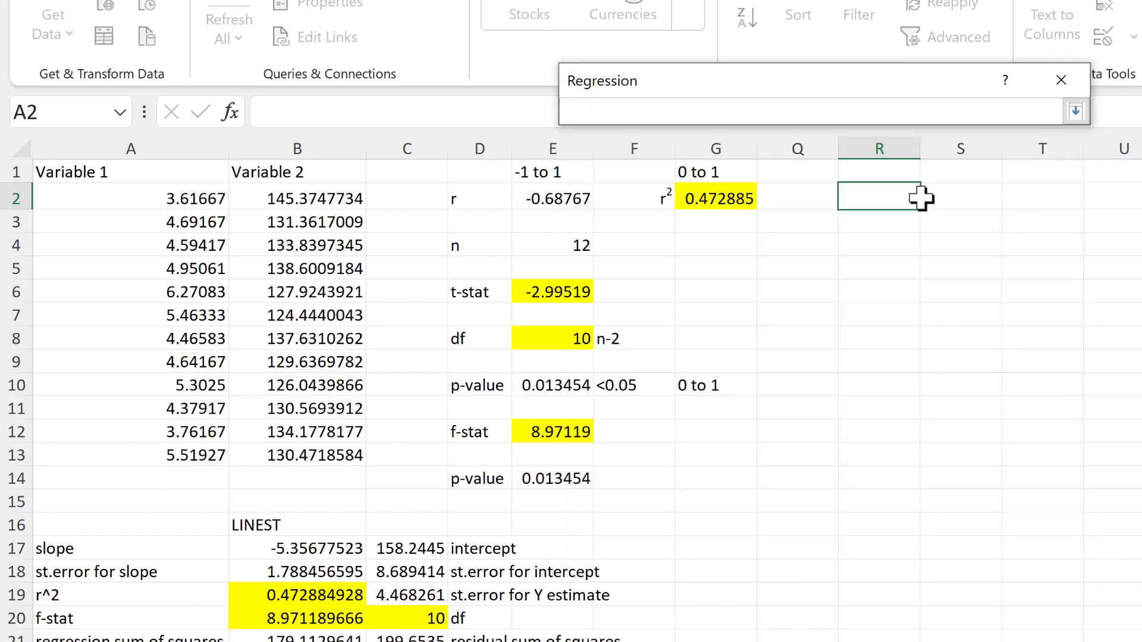
{"action": "left_click", "coordinate": [887, 196]}
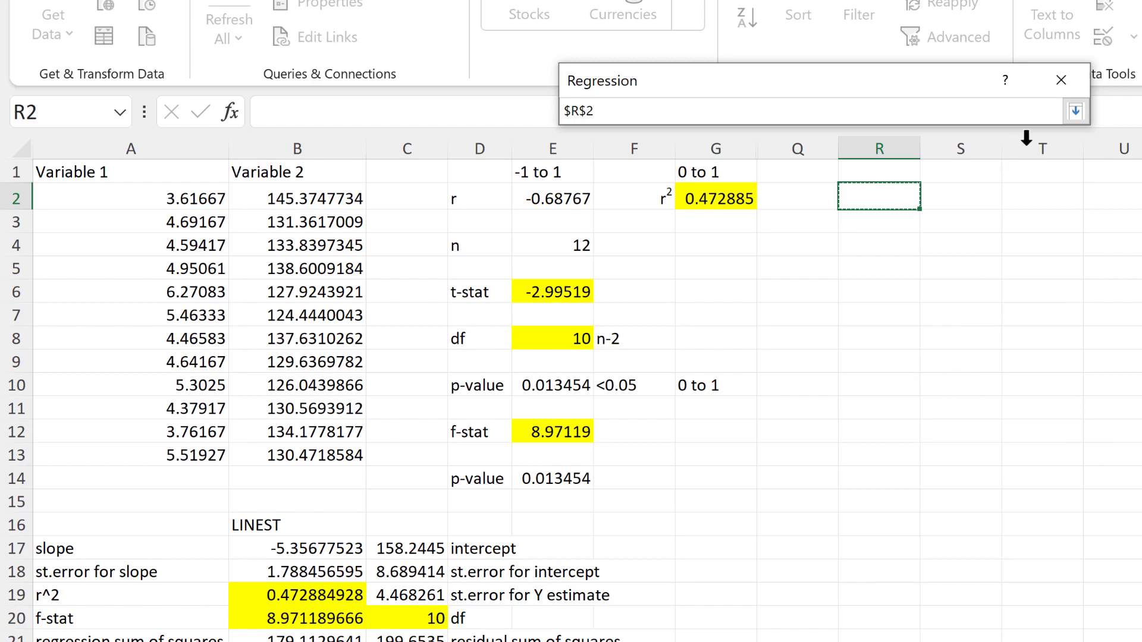
{"action": "left_click", "coordinate": [1076, 112]}
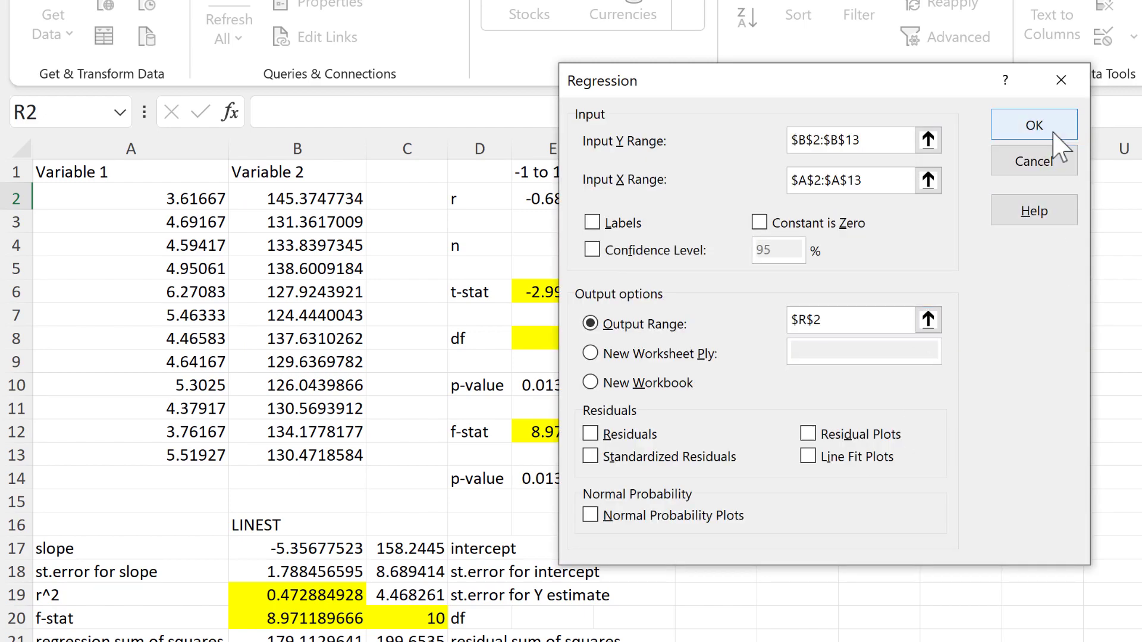
{"action": "left_click", "coordinate": [1035, 126]}
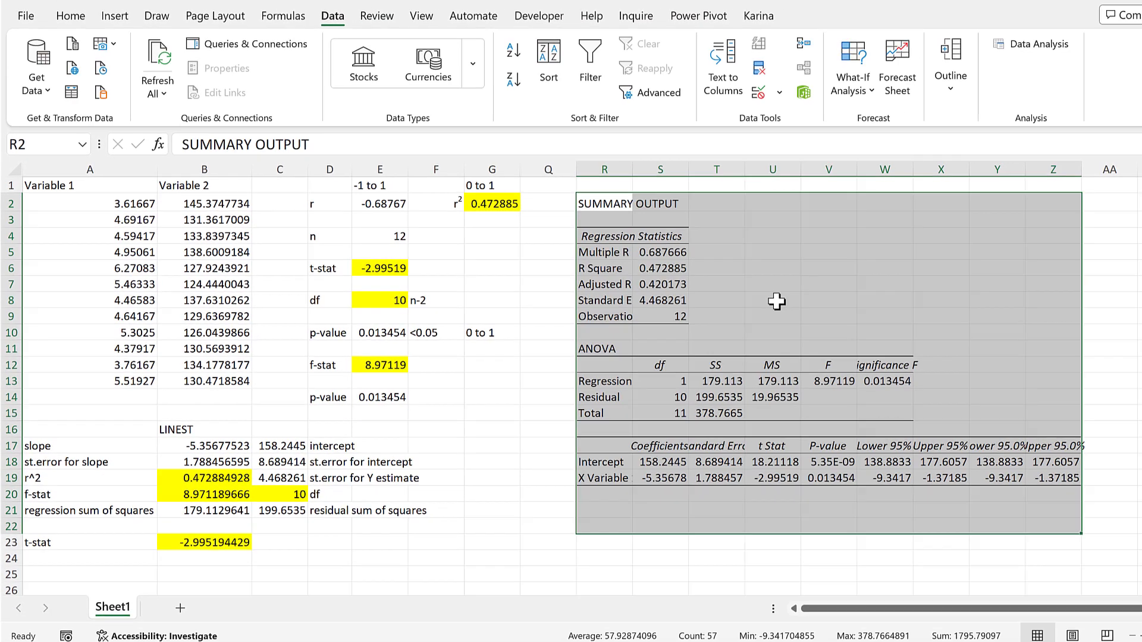
{"action": "left_click", "coordinate": [730, 257]}
{"action": "double_click", "coordinate": [621, 172]}
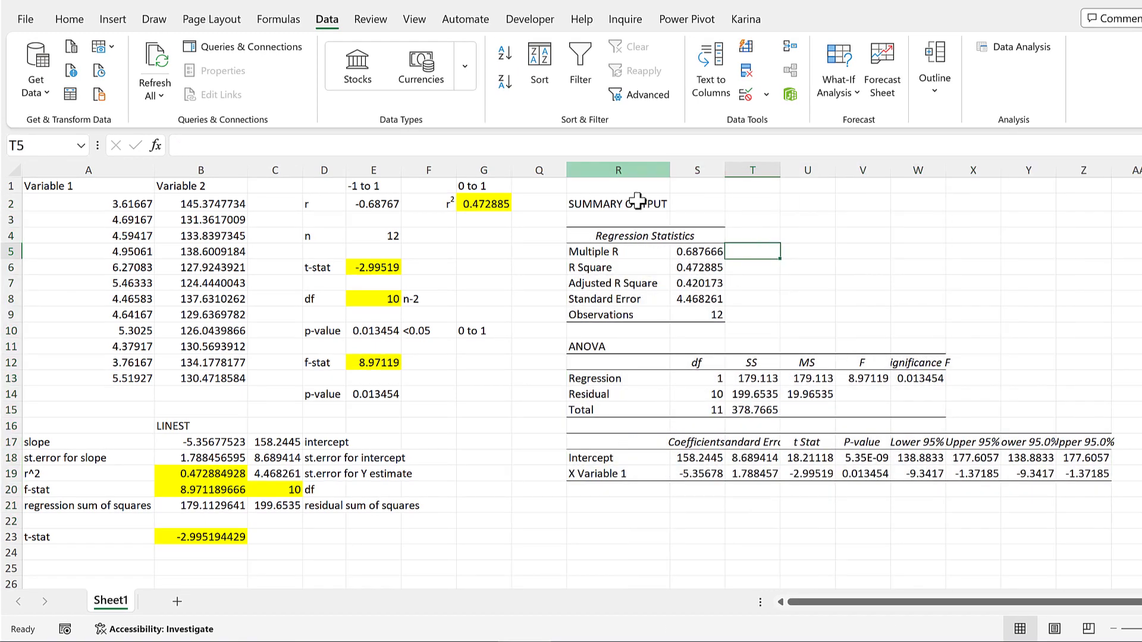
Step: Highlight Multiple R in S5, the r value in E2 and R Square in S6 with the yellow fill
{"action": "left_click", "coordinate": [696, 250]}
{"action": "left_click", "coordinate": [70, 20]}
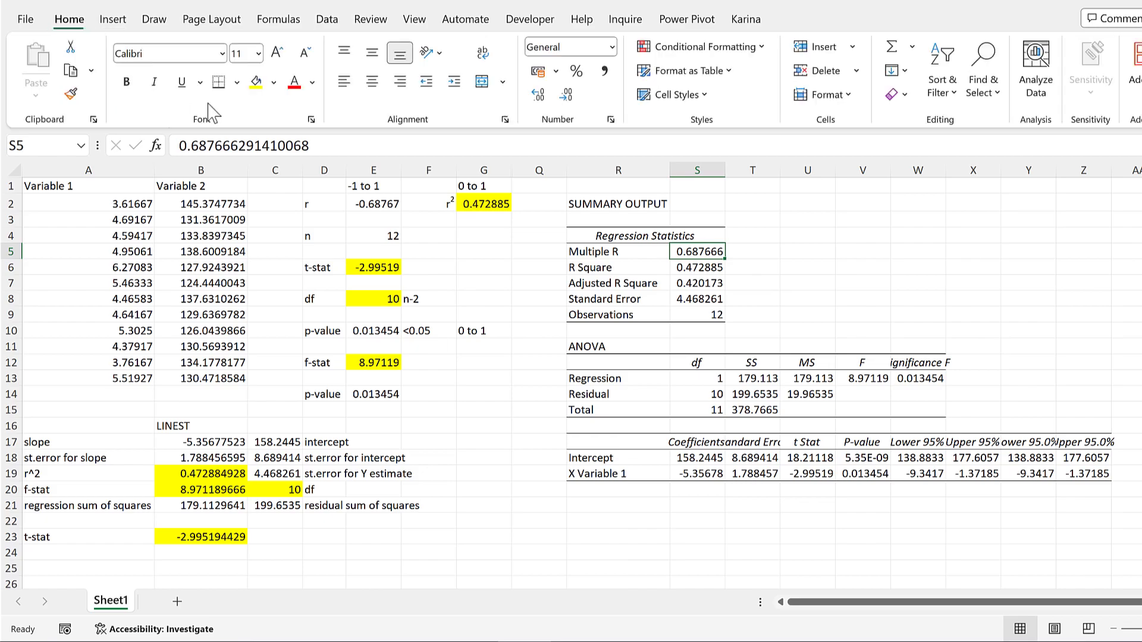
{"action": "left_click", "coordinate": [255, 82]}
{"action": "left_click", "coordinate": [383, 202]}
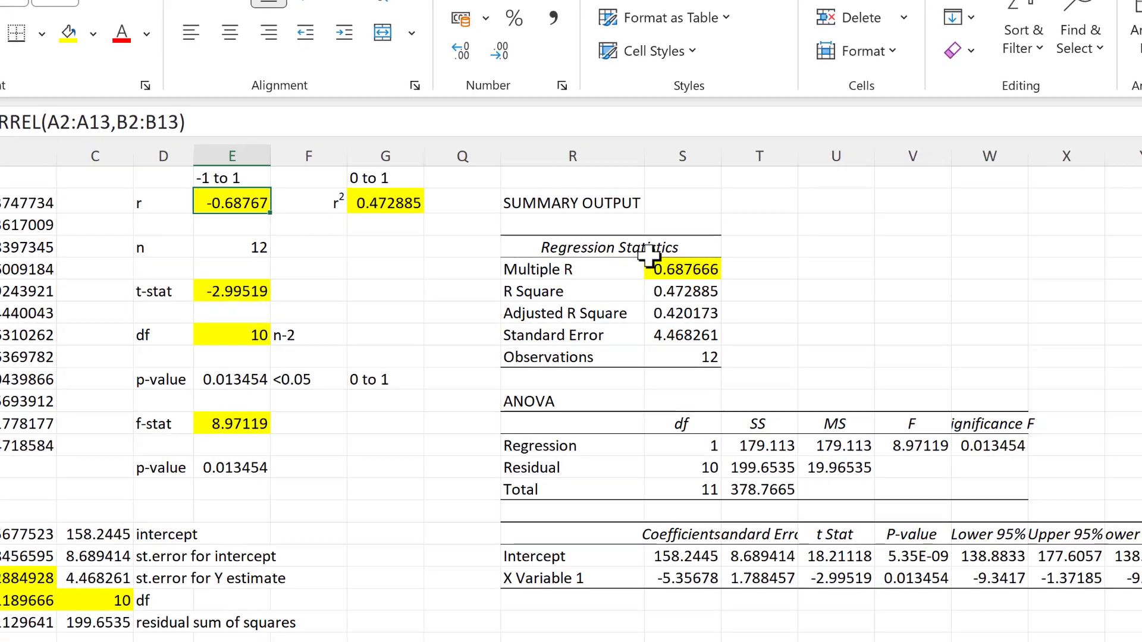
{"action": "left_click", "coordinate": [626, 245]}
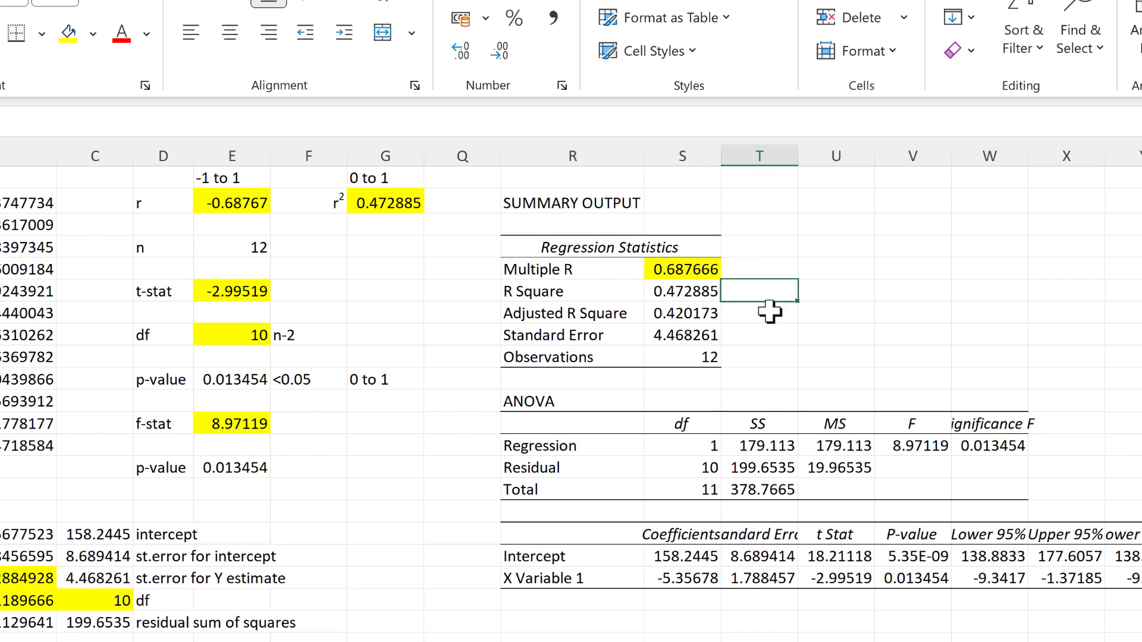
{"action": "left_click", "coordinate": [711, 291]}
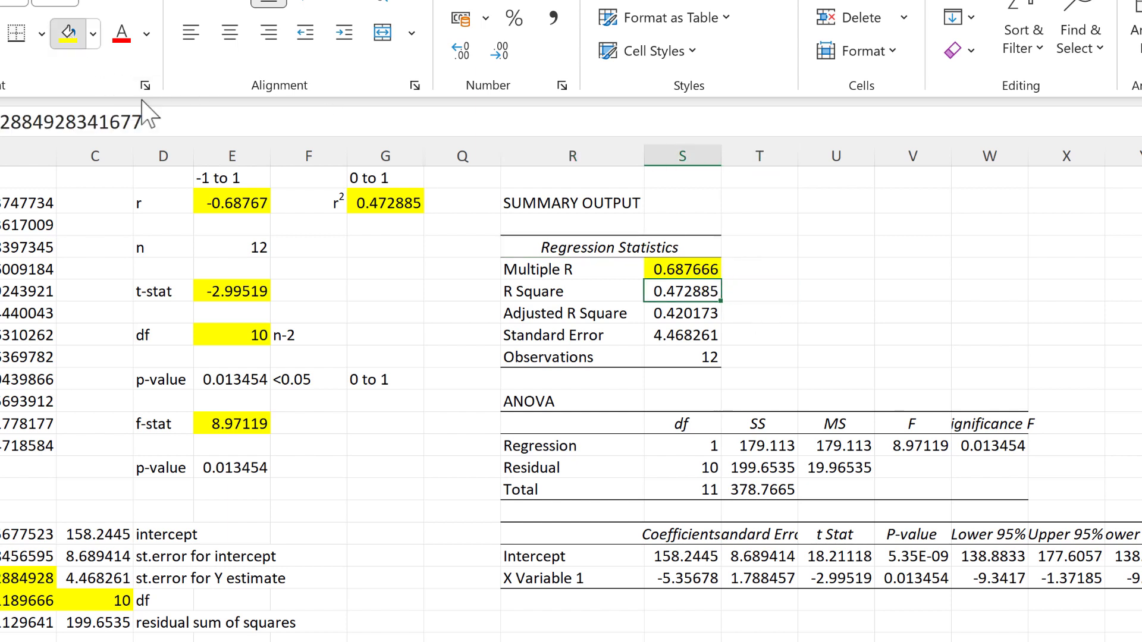
{"action": "left_click", "coordinate": [69, 33]}
{"action": "left_click", "coordinate": [383, 203]}
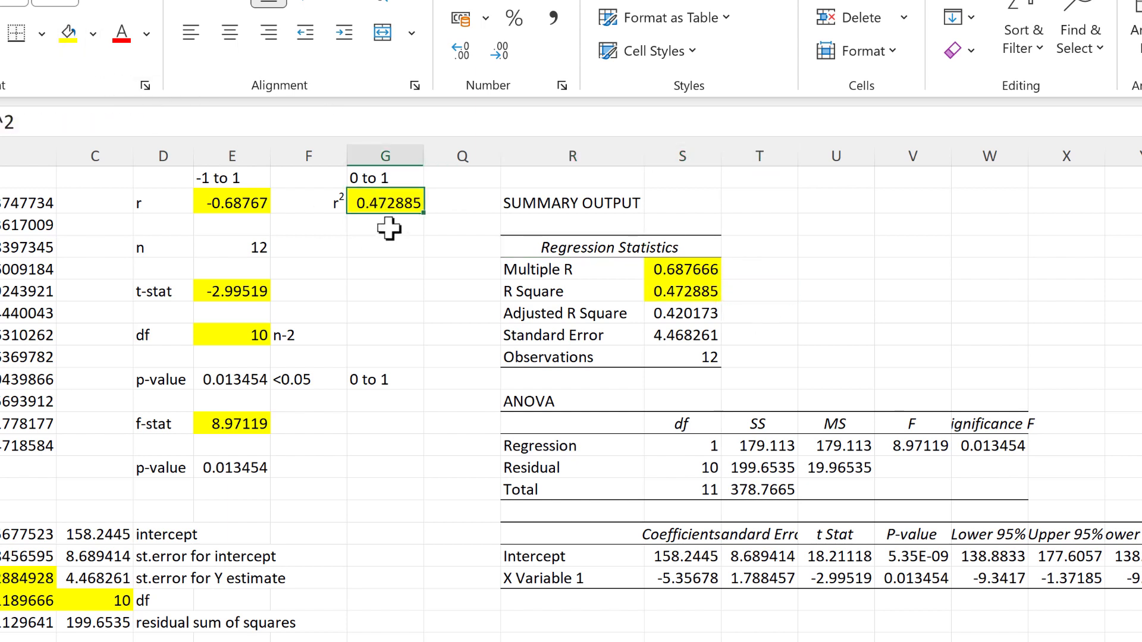
Step: Highlight F in V13, Significance F in W13 and the f-stat's p-value in E14 in yellow, widening column W to fit its heading
{"action": "left_click", "coordinate": [913, 445]}
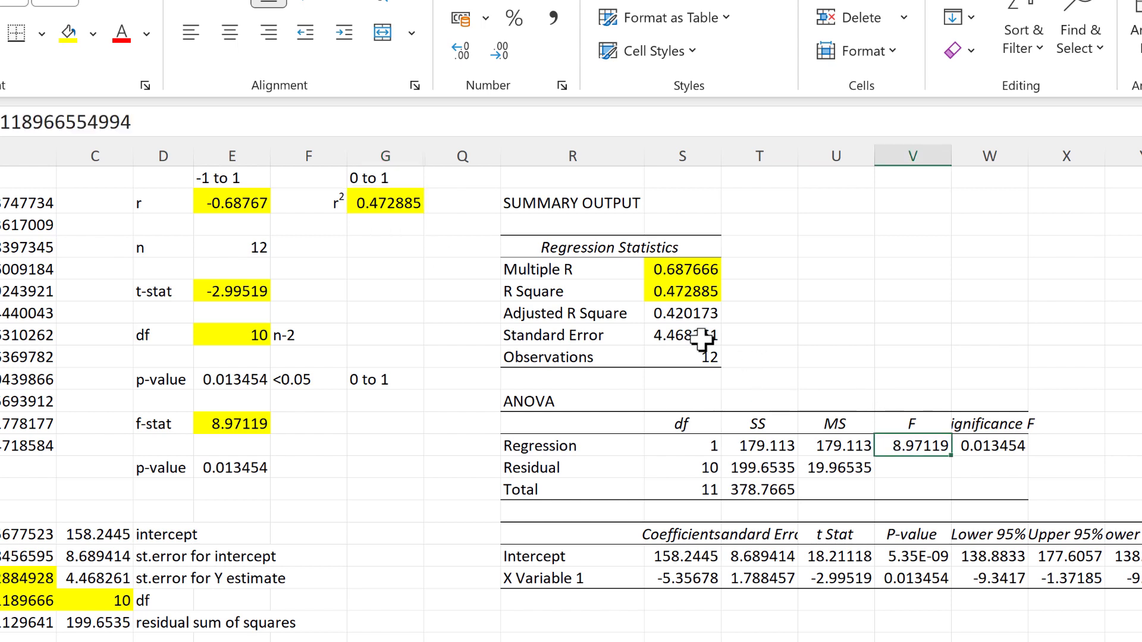
{"action": "left_click", "coordinate": [68, 32]}
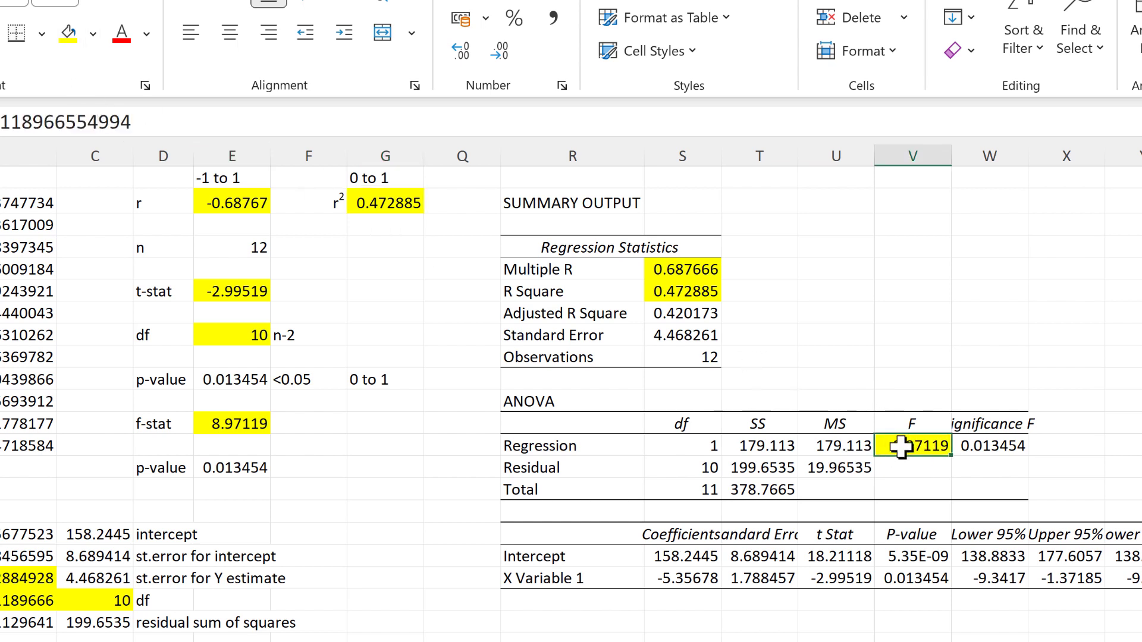
{"action": "left_click", "coordinate": [975, 423]}
{"action": "left_click_drag", "start_coordinate": [1029, 157], "coordinate": [1058, 369]}
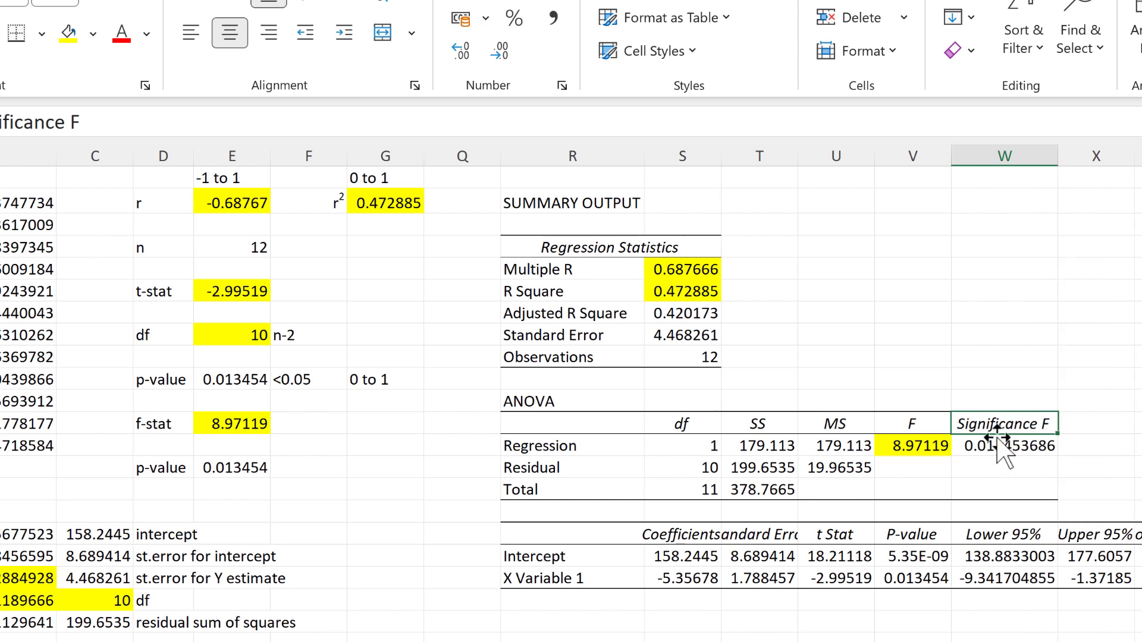
{"action": "left_click", "coordinate": [1027, 445]}
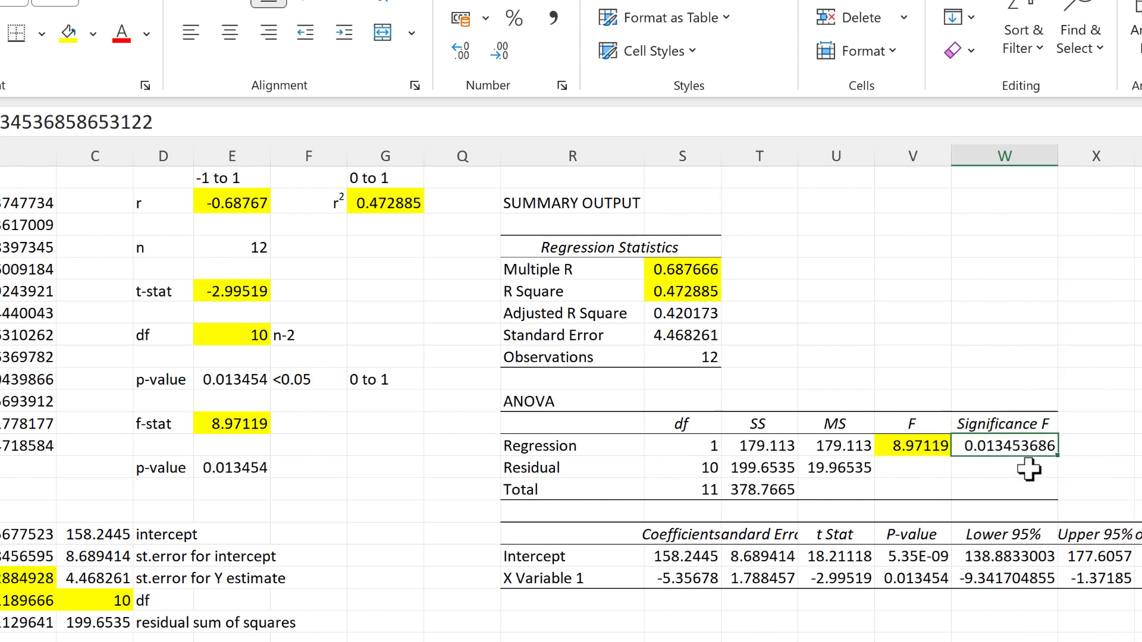
{"action": "left_click", "coordinate": [69, 33]}
{"action": "left_click", "coordinate": [228, 461]}
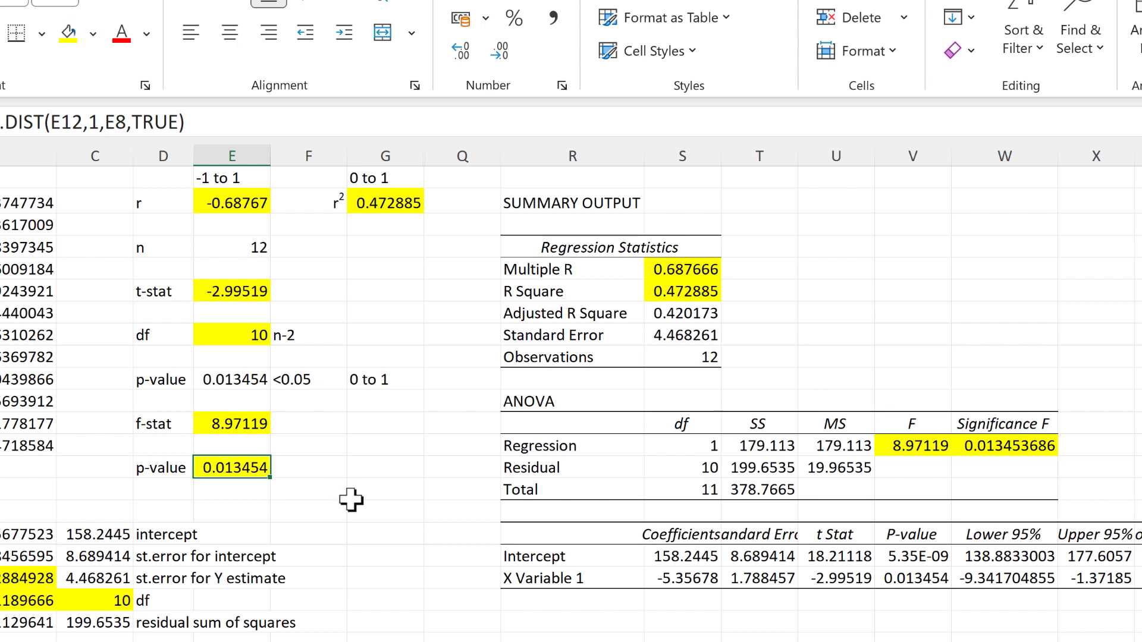
Step: Highlight X Variable 1's t Stat in U19 and P-value in V19, plus the matching p-value in E10, with the yellow fill
{"action": "left_click", "coordinate": [850, 579]}
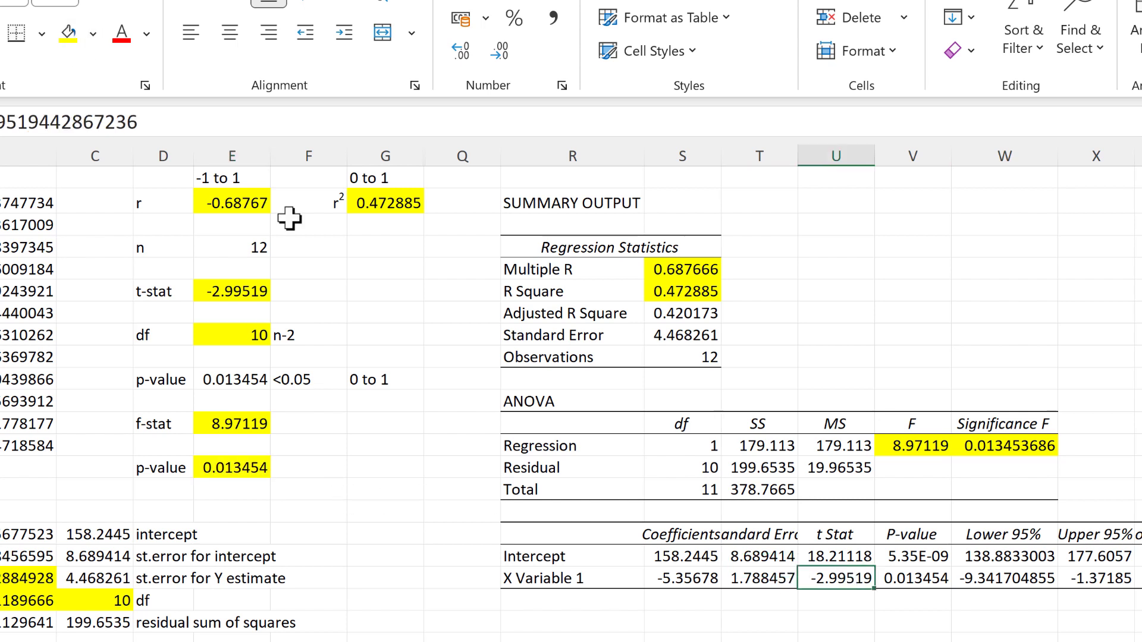
{"action": "left_click", "coordinate": [78, 30]}
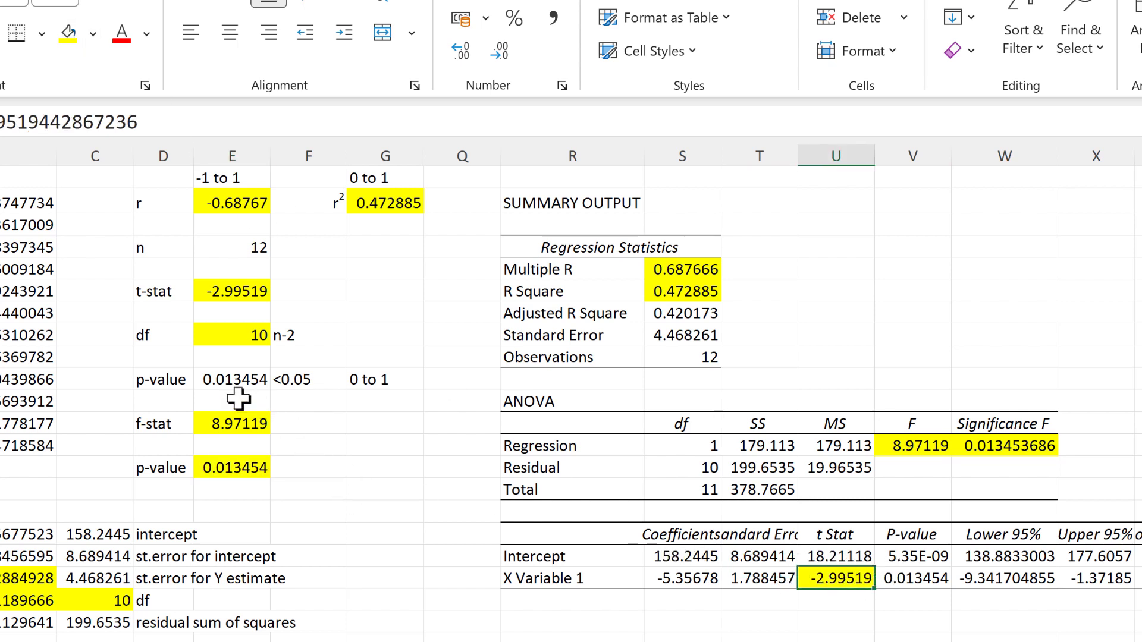
{"action": "left_click", "coordinate": [209, 297]}
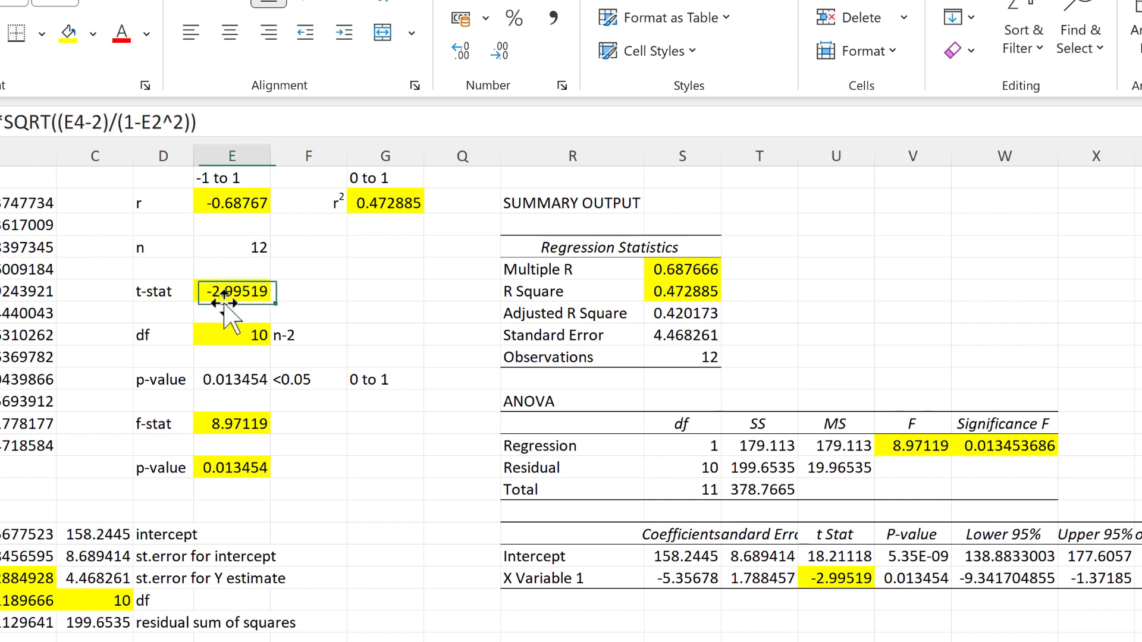
{"action": "left_click", "coordinate": [934, 577]}
{"action": "left_click", "coordinate": [68, 33]}
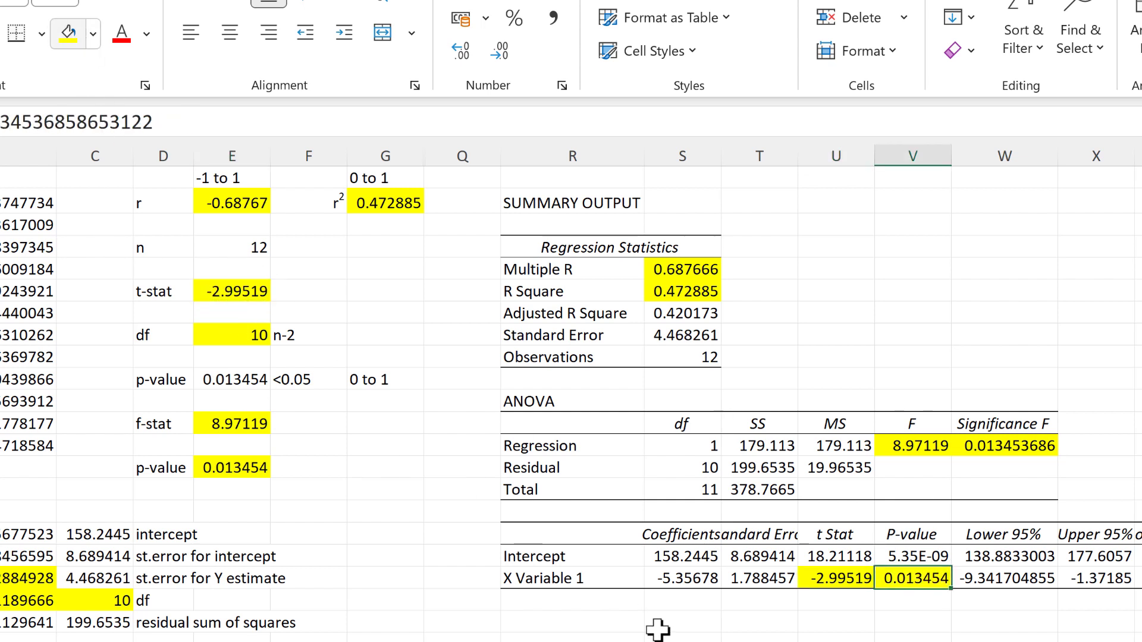
{"action": "left_click", "coordinate": [235, 380]}
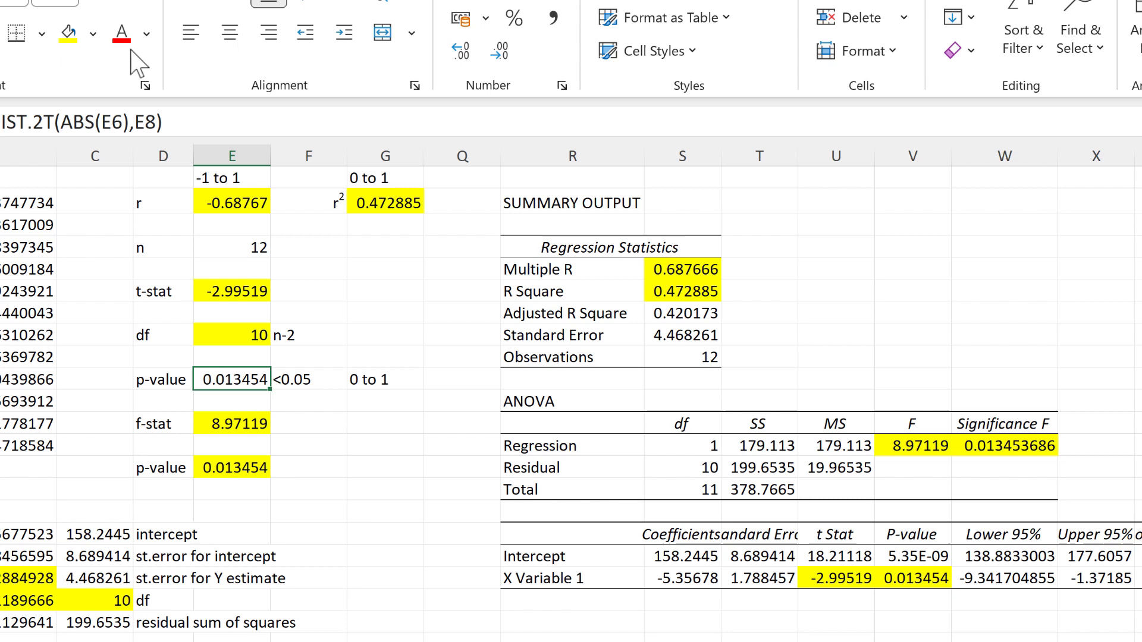
{"action": "left_click", "coordinate": [68, 33]}
{"action": "left_click", "coordinate": [381, 446]}
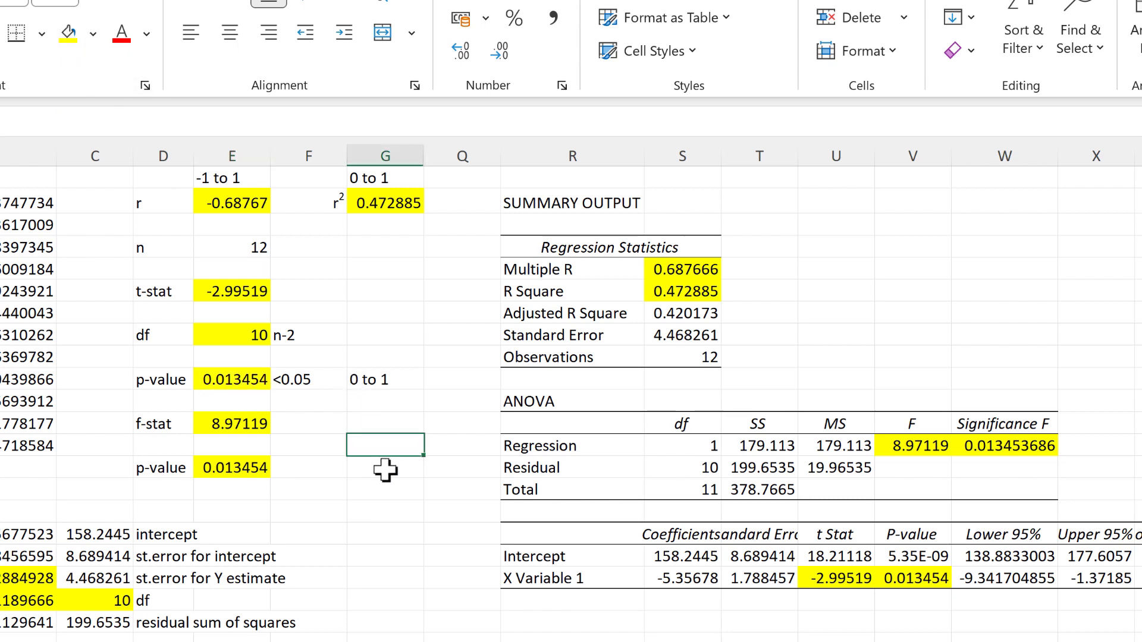